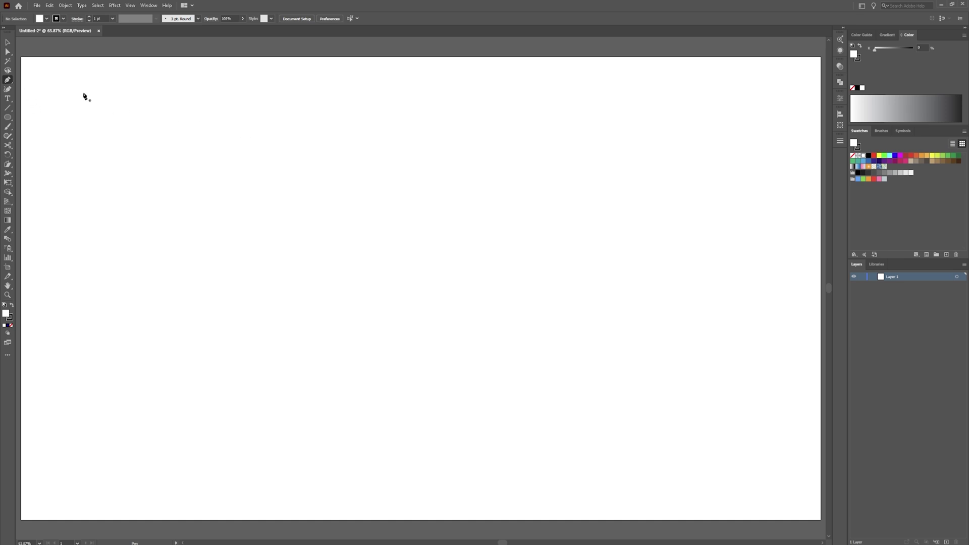
Draw an open two-segment path with the Pen tool, running diagonally down from the upper left and straight down.
click(229, 119)
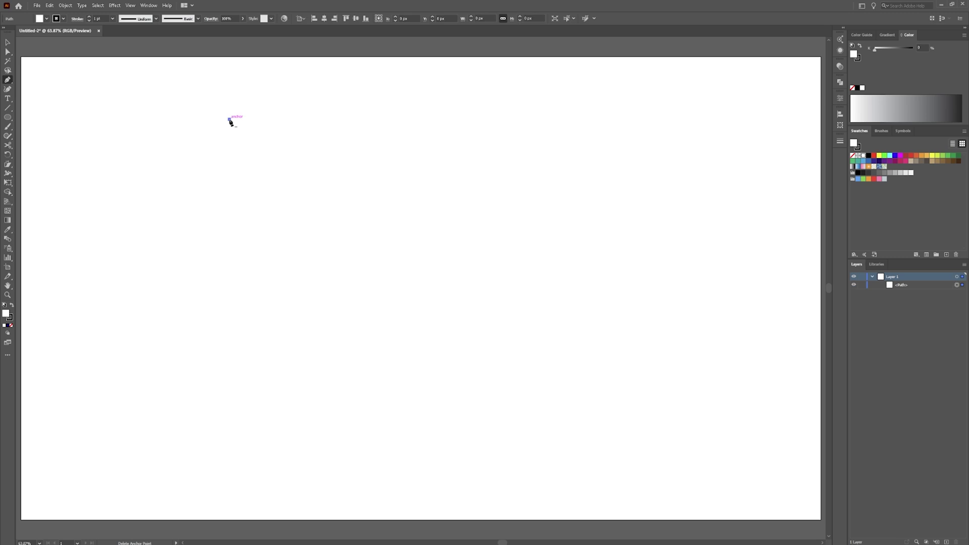
click(346, 222)
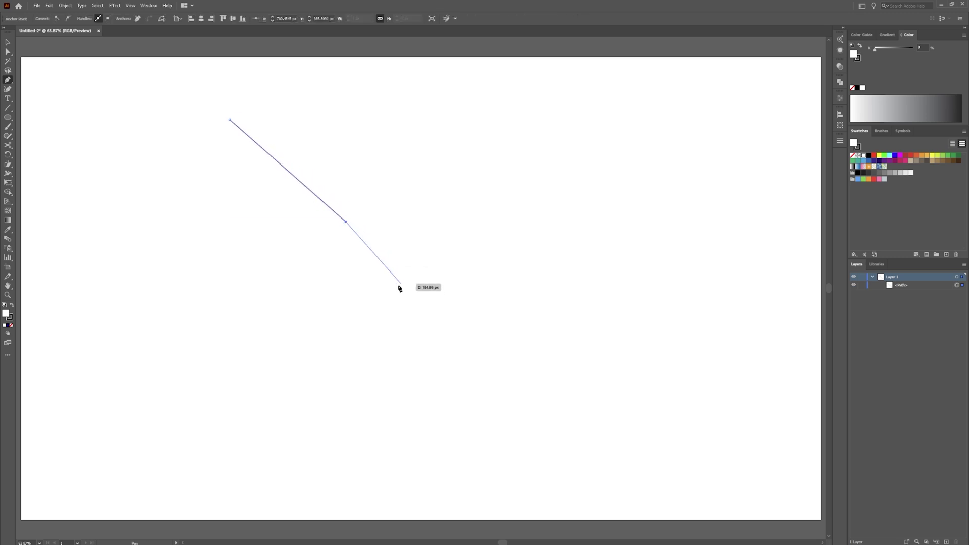
click(345, 445)
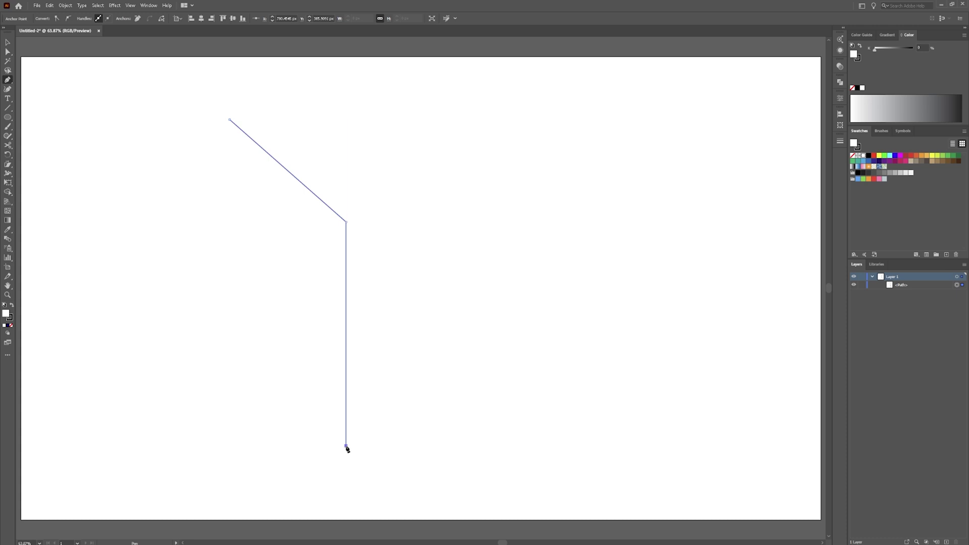
key(Escape)
click(8, 42)
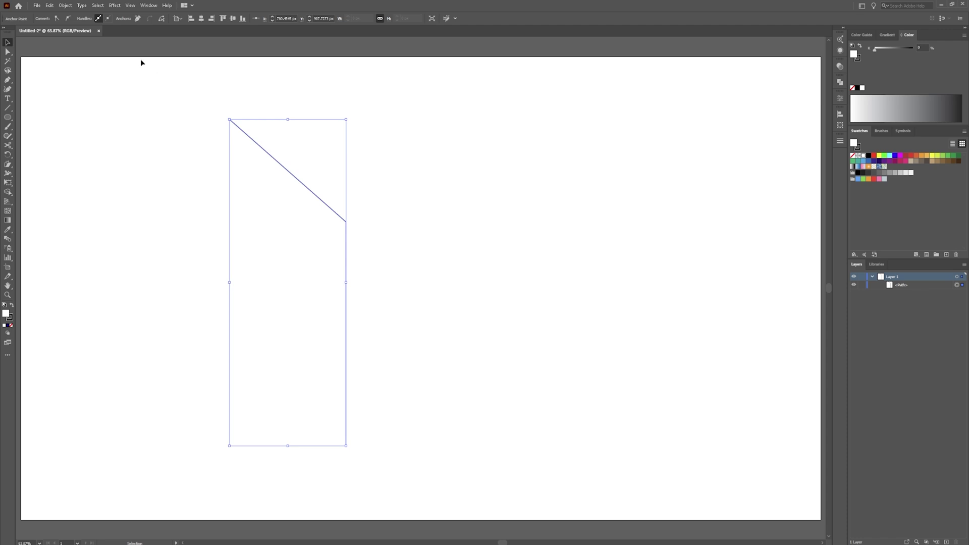
Try progressively thicker preset stroke weights on the path, up to 100 pt.
click(263, 145)
click(264, 150)
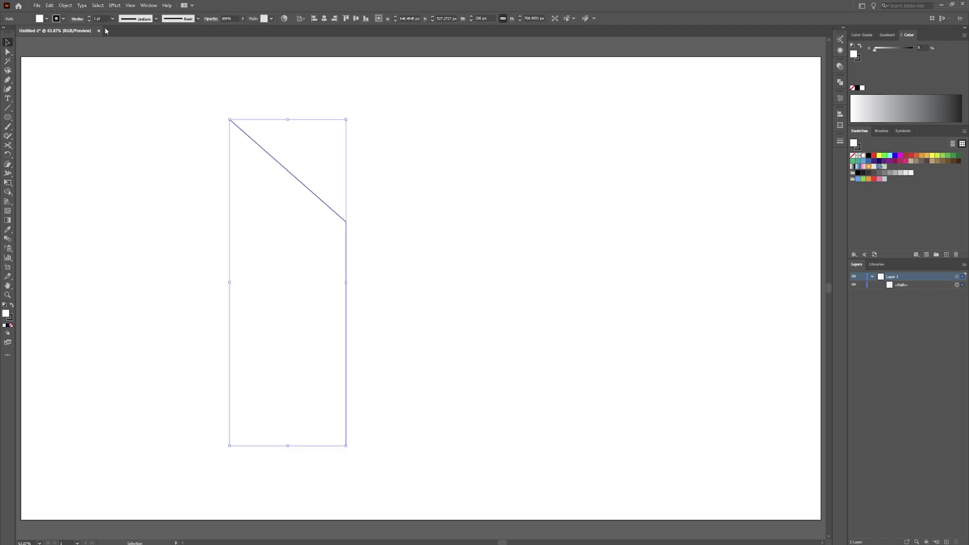
click(90, 16)
click(90, 16)
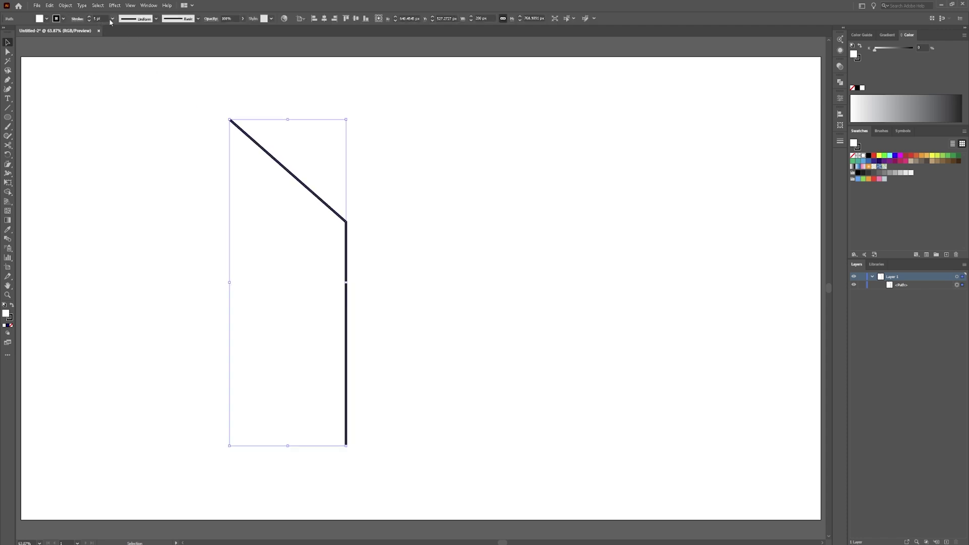
click(112, 18)
click(132, 156)
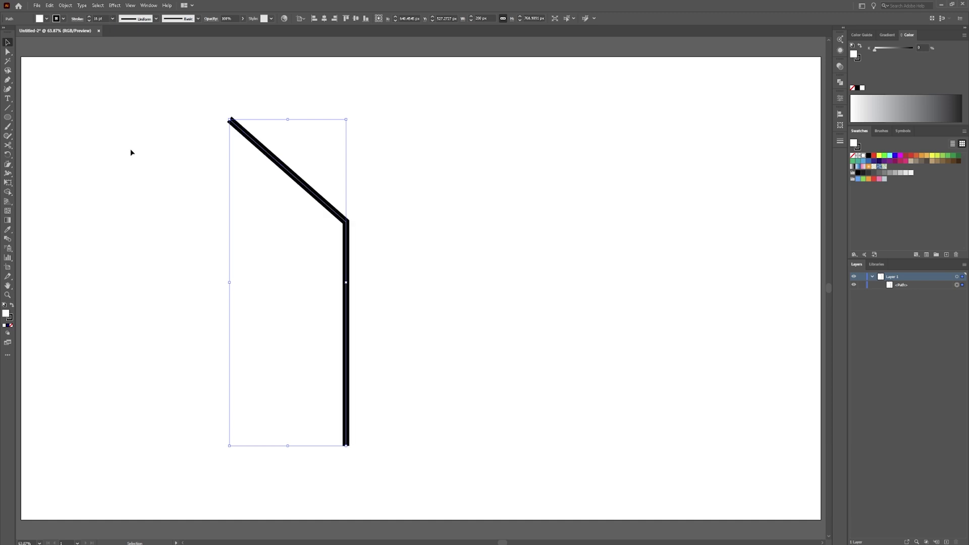
click(112, 19)
click(123, 193)
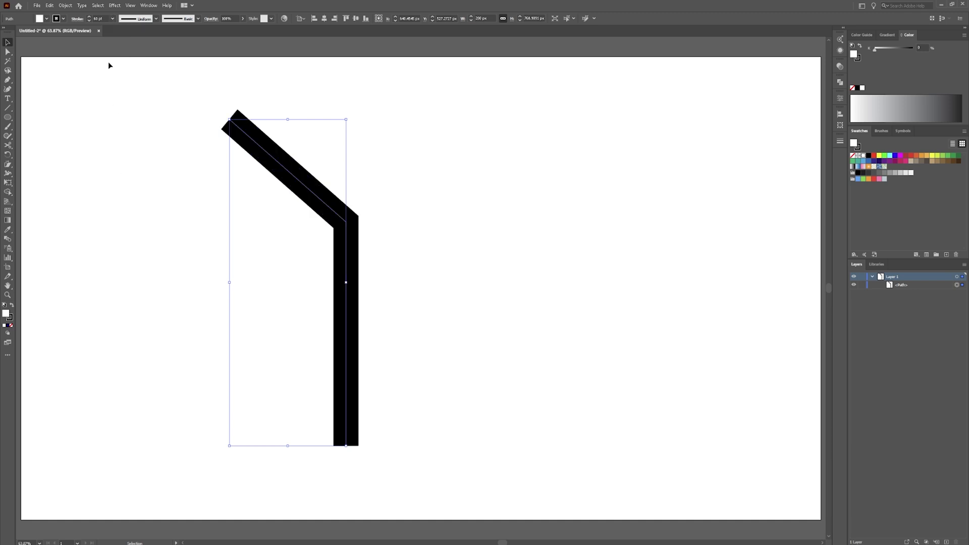
click(112, 18)
click(119, 203)
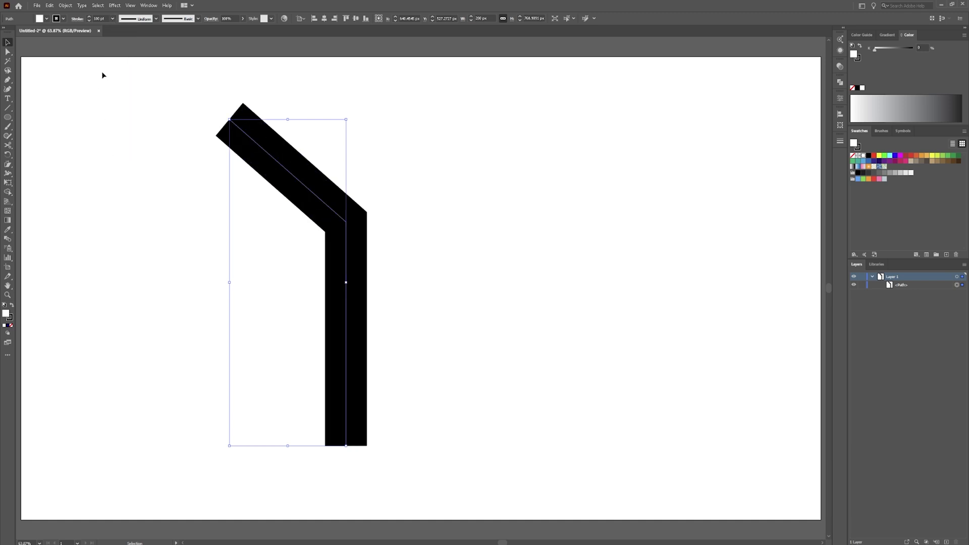
Set the path's stroke weight to 125 pt, raise it to 135 pt, and deselect the path.
double_click(100, 19)
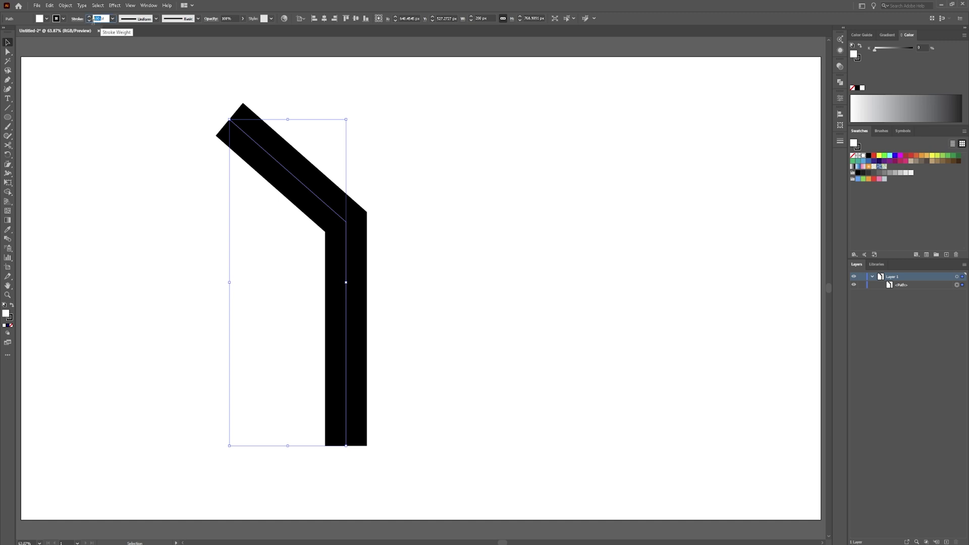
text(125)
key(Return)
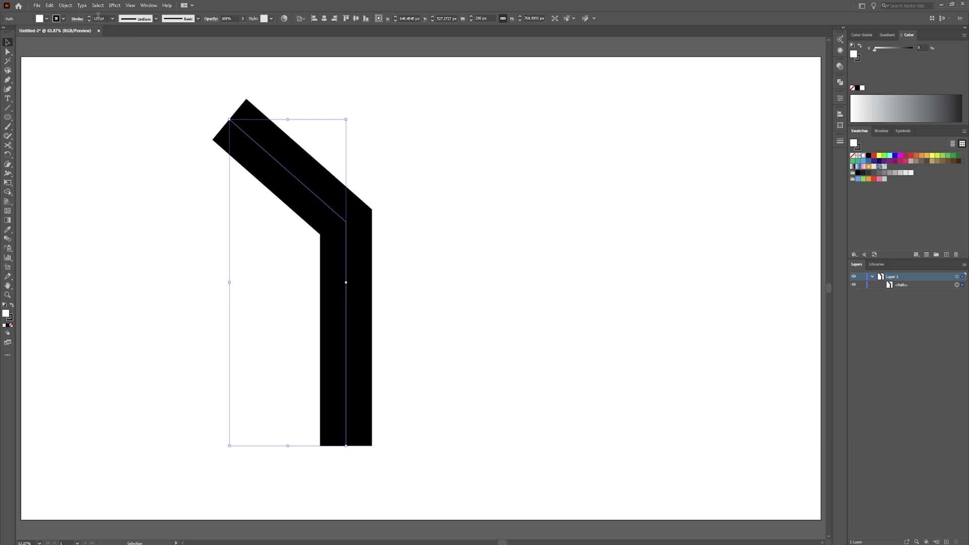
click(99, 18)
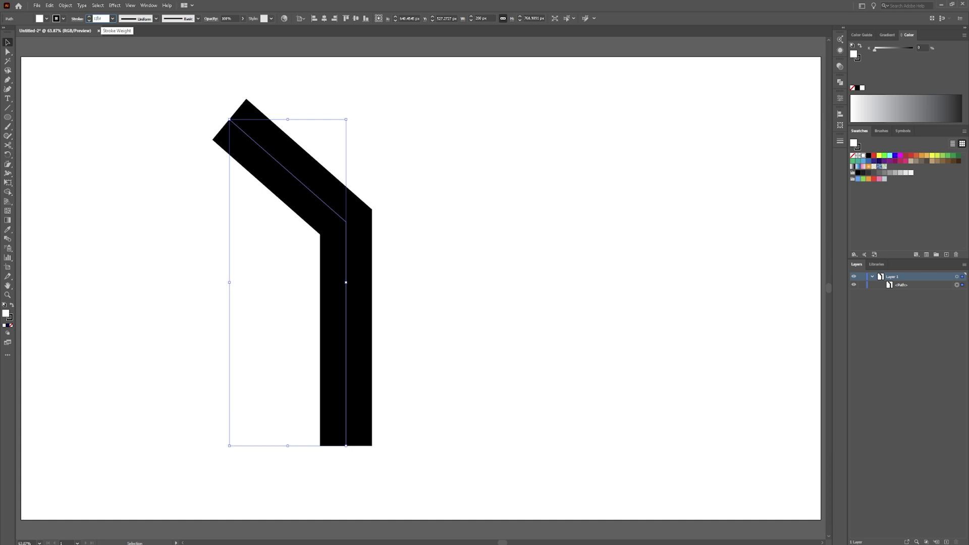
text(135)
key(Return)
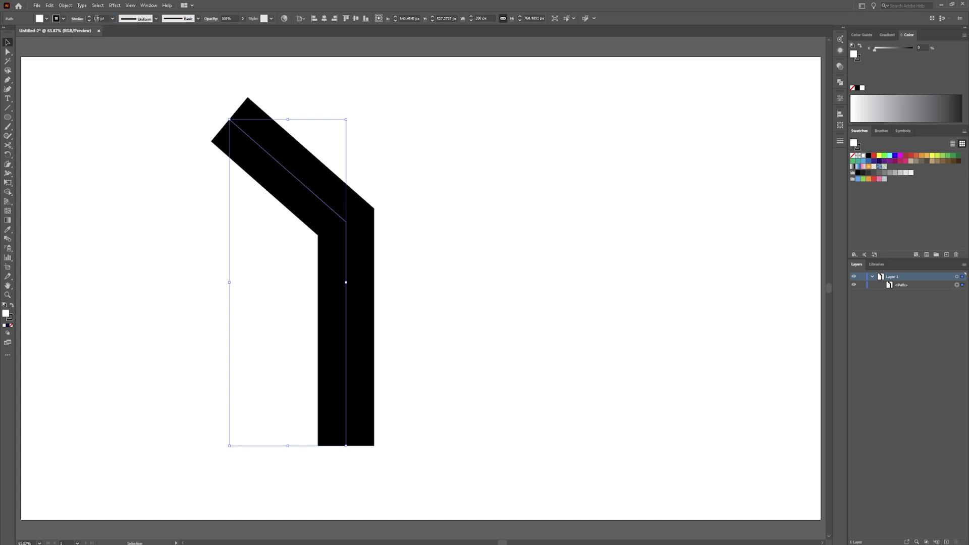
key(ctrl+shift+a)
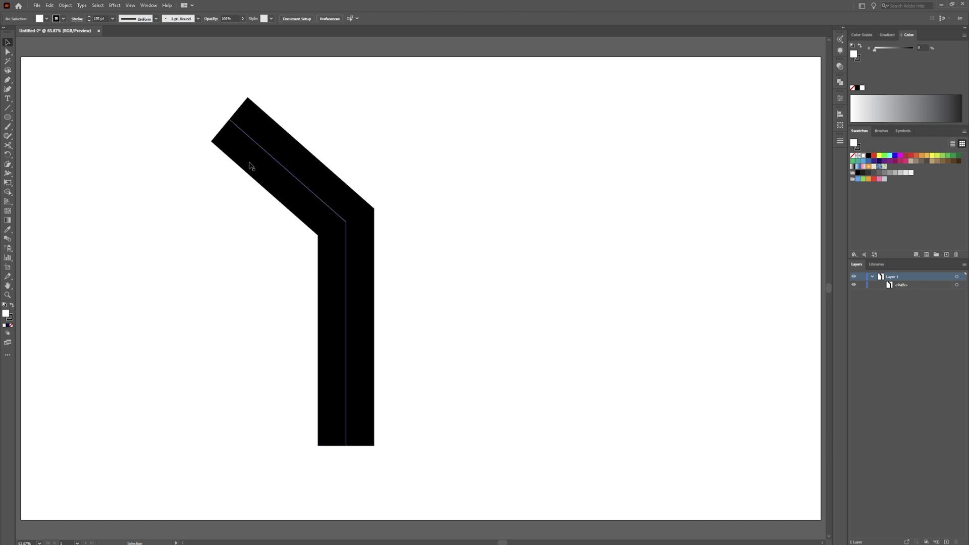
Expand the thick bent path so that its stroke becomes a filled shape.
click(65, 6)
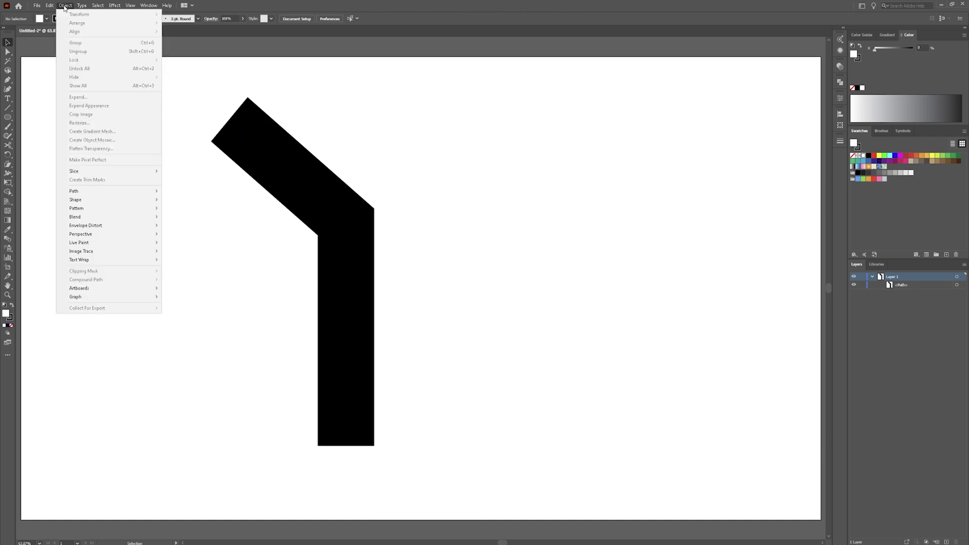
click(289, 156)
drag(259, 190, 260, 188)
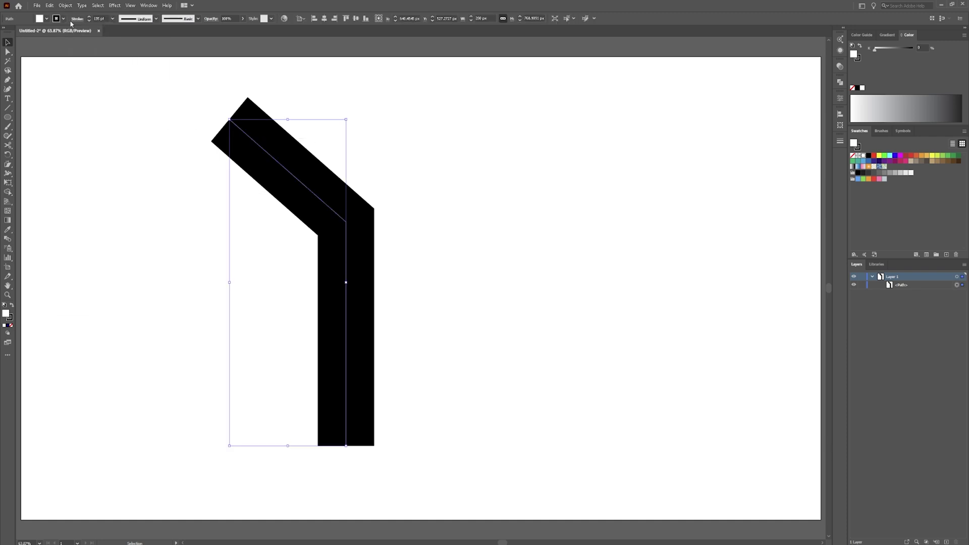
click(65, 5)
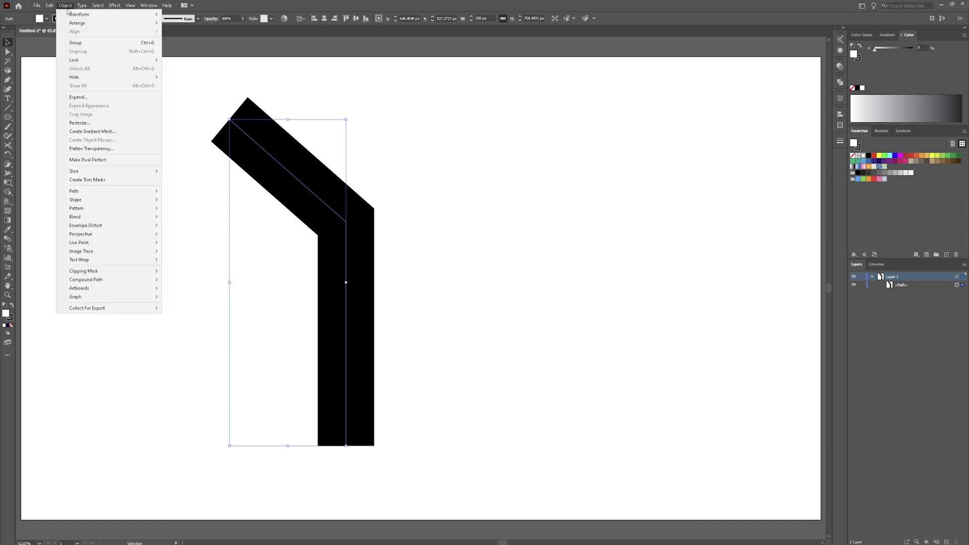
click(85, 97)
click(466, 321)
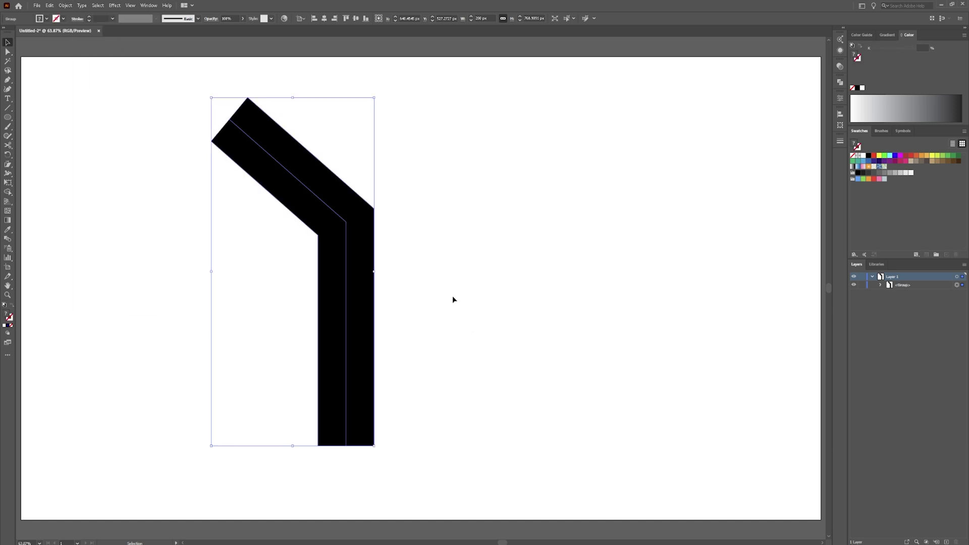
Ungroup the expanded artwork and move the black bent shape slightly toward the upper left of the artboard.
drag(304, 195, 317, 203)
right_click(270, 154)
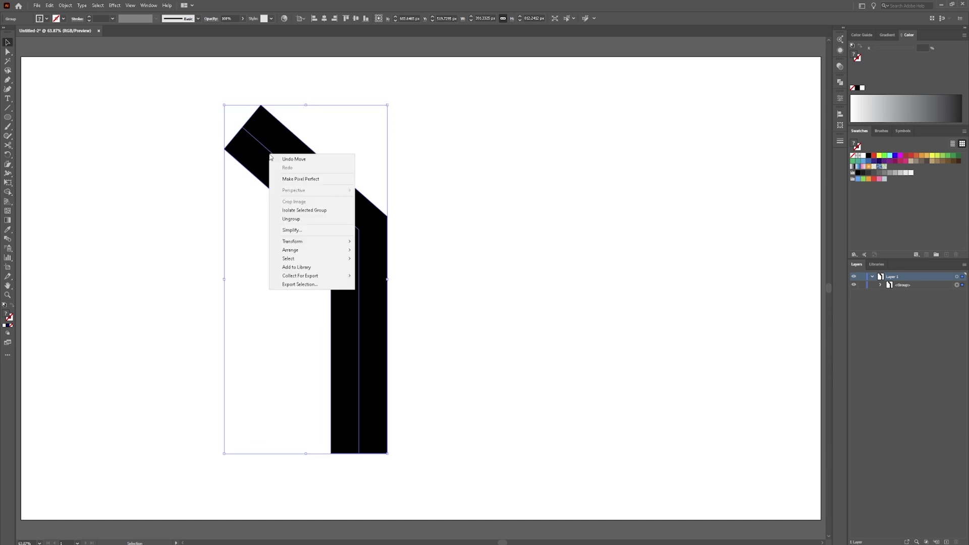
click(291, 219)
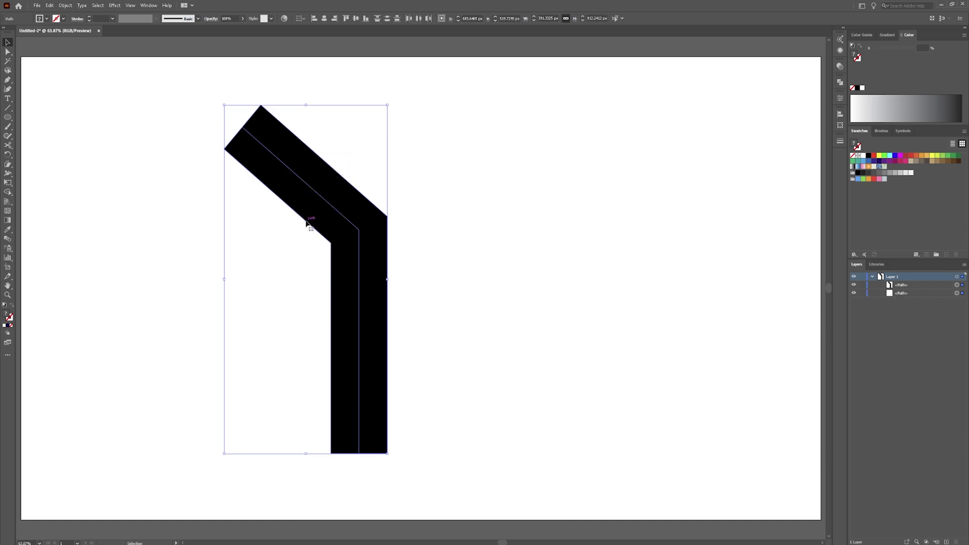
click(415, 162)
drag(307, 188, 280, 182)
click(76, 99)
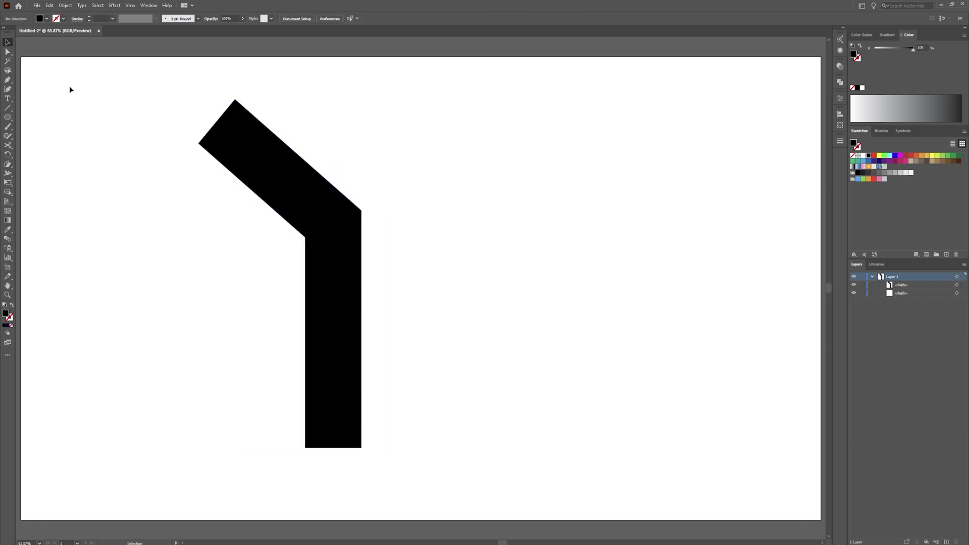
Try rounding all corners of the black shape at once, and undo it.
key(a)
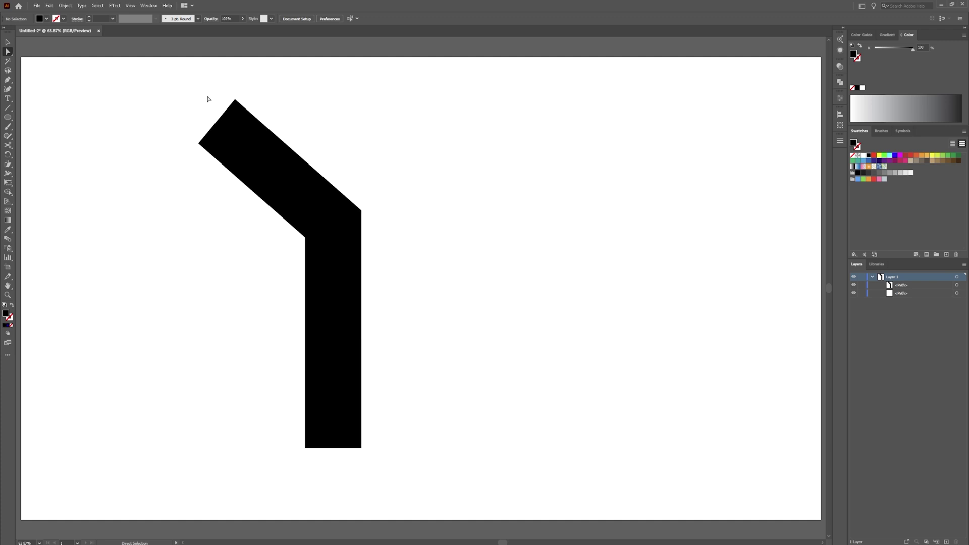
click(292, 188)
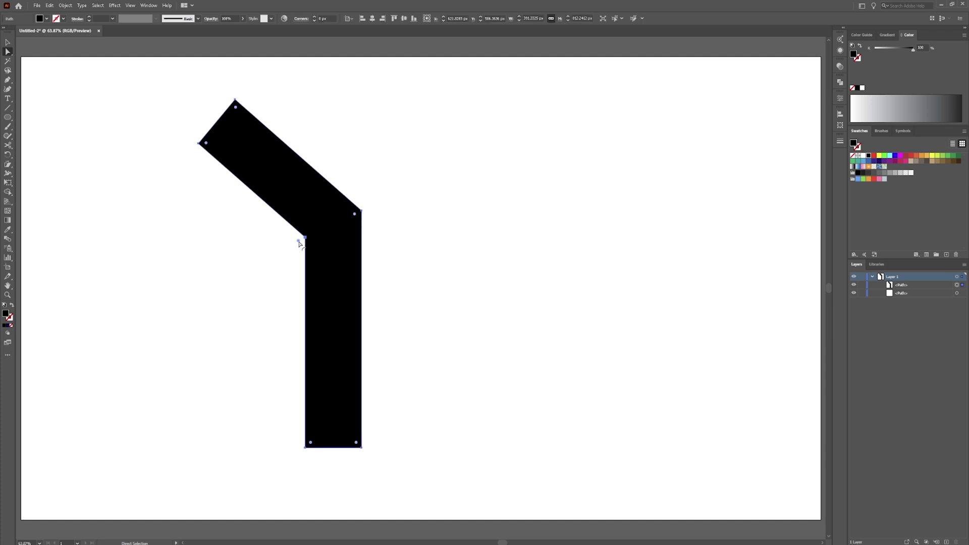
drag(299, 244, 288, 245)
click(417, 156)
key(ctrl+z)
Round the inner and outer corners of the shape's bend together, with a radius of about 197 px.
click(304, 237)
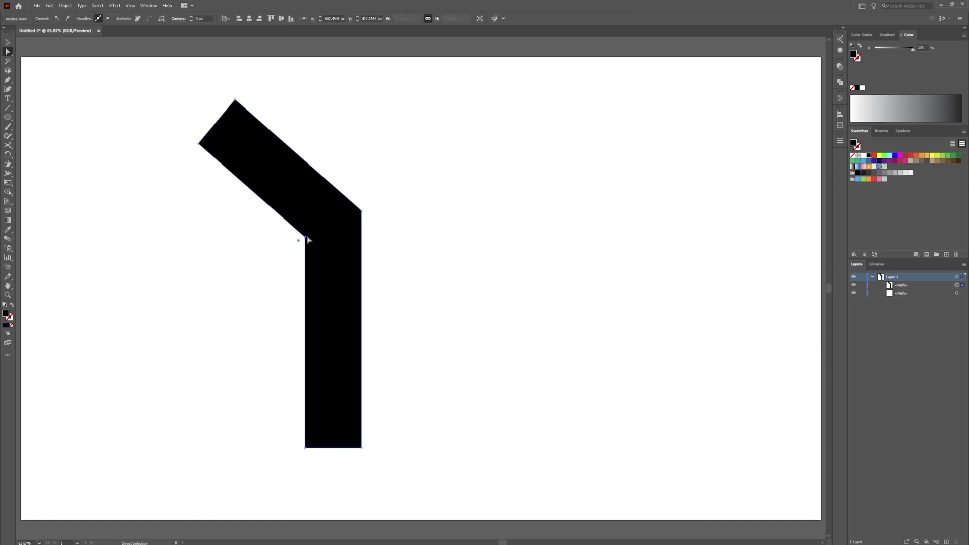
shift+click(362, 212)
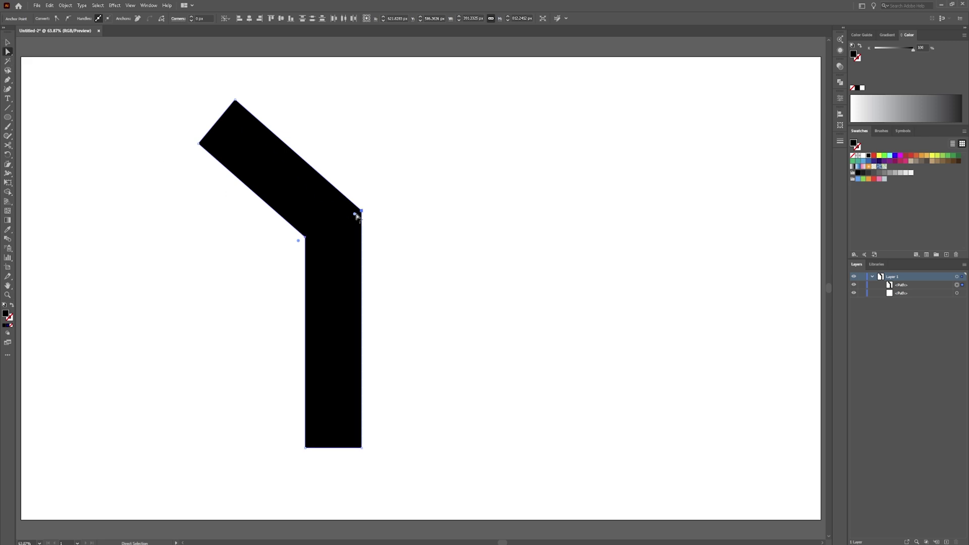
drag(300, 244, 223, 275)
click(206, 218)
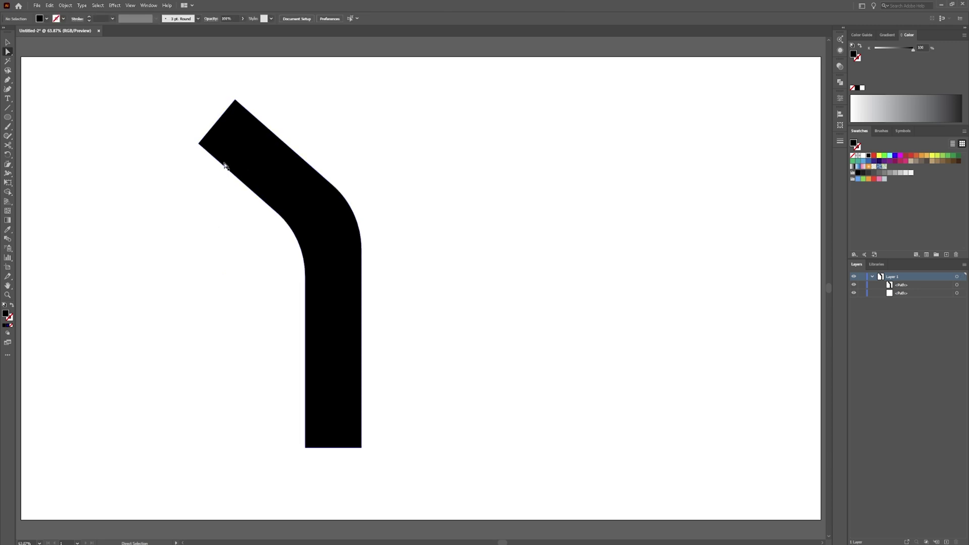
Round the left corner of the shape's upper end and the left corner of its bottom end.
click(200, 145)
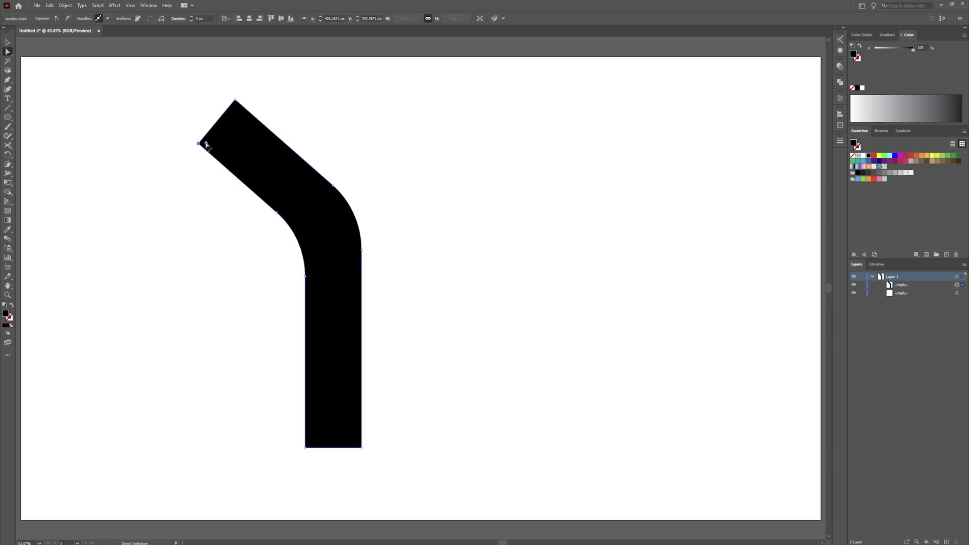
drag(204, 145, 352, 122)
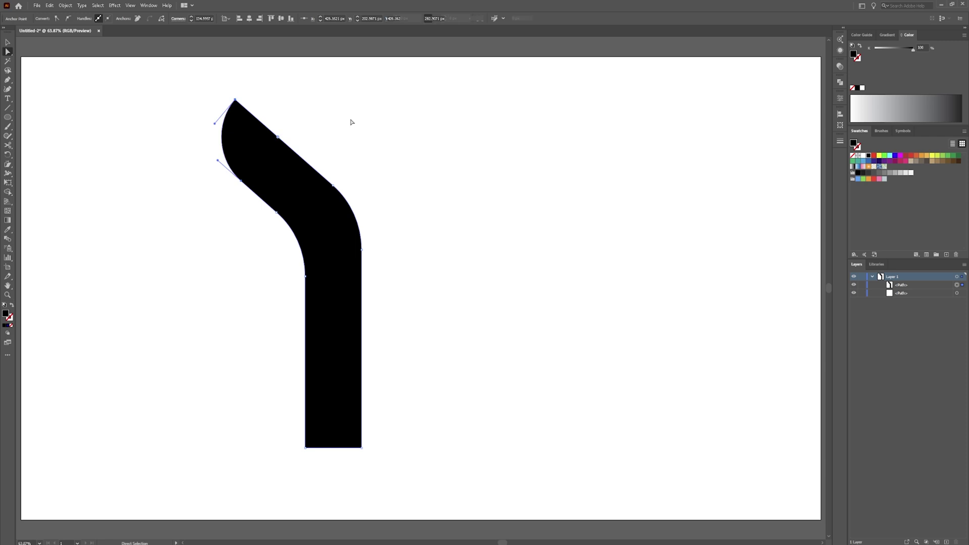
click(305, 448)
drag(310, 442, 308, 373)
Move the left-edge anchor points of both rounded ends toward the bend to lengthen their curves.
click(291, 392)
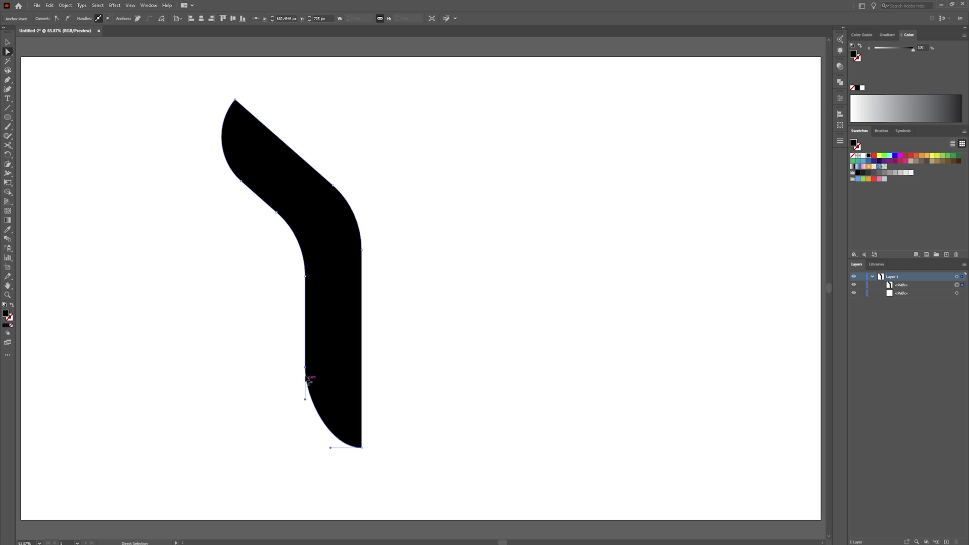
drag(242, 184, 254, 195)
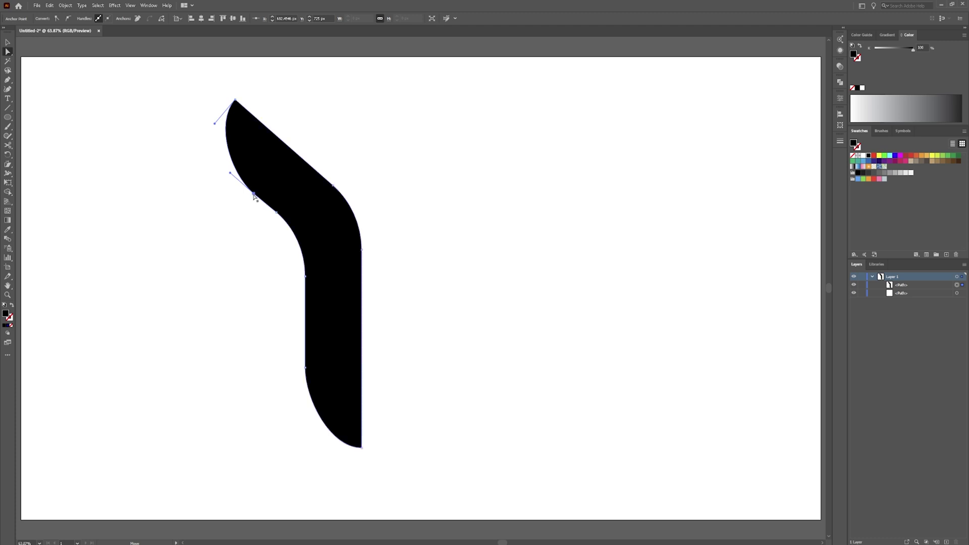
click(220, 196)
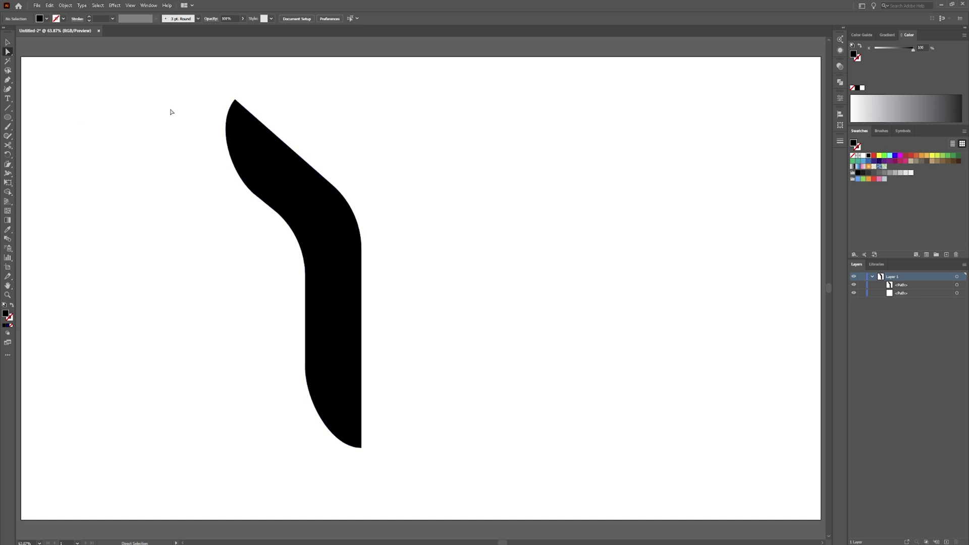
Fill the finished bent shape with the pure blue swatch and deselect it.
click(286, 191)
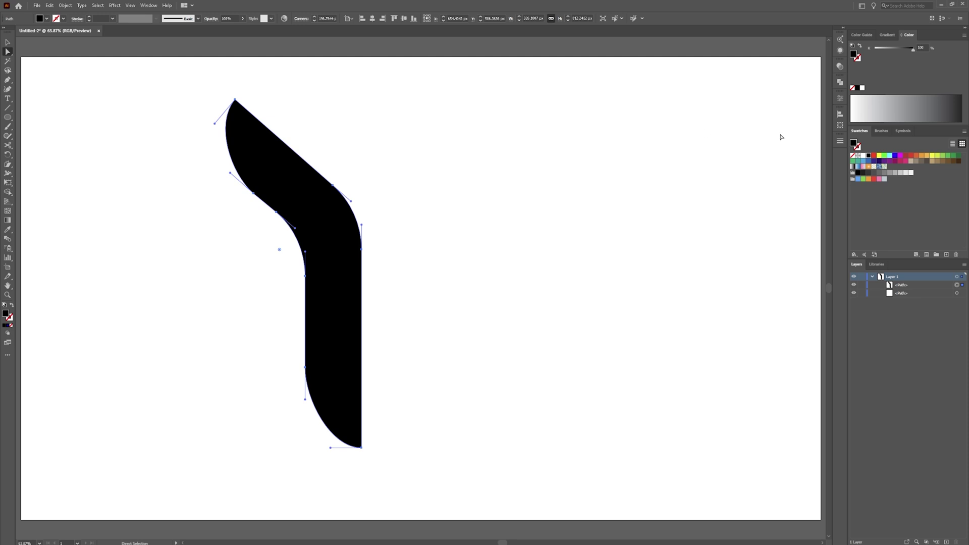
key(v)
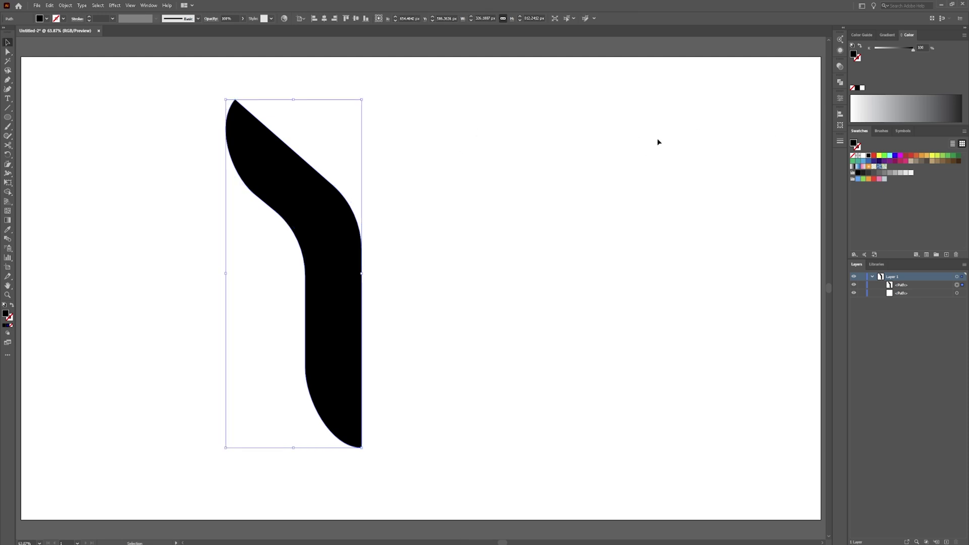
click(895, 156)
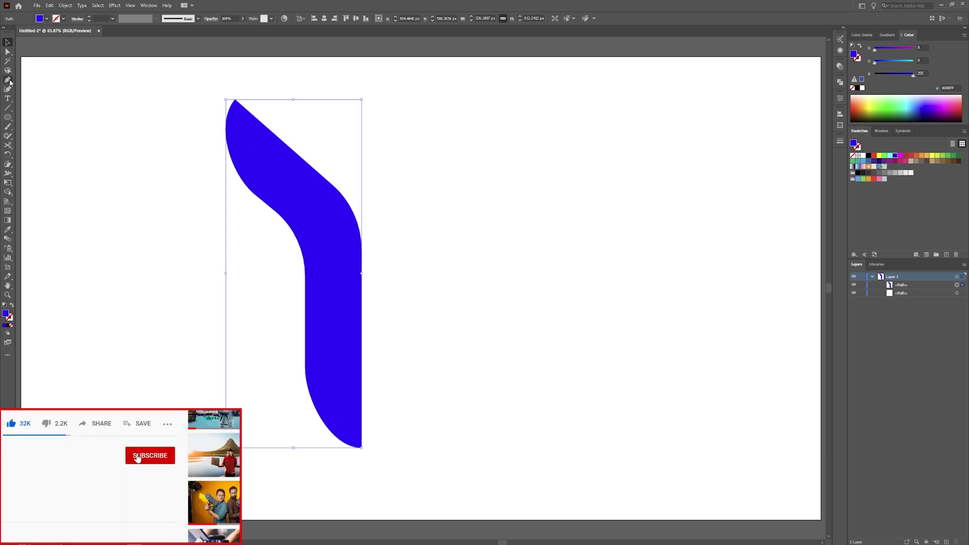
click(169, 176)
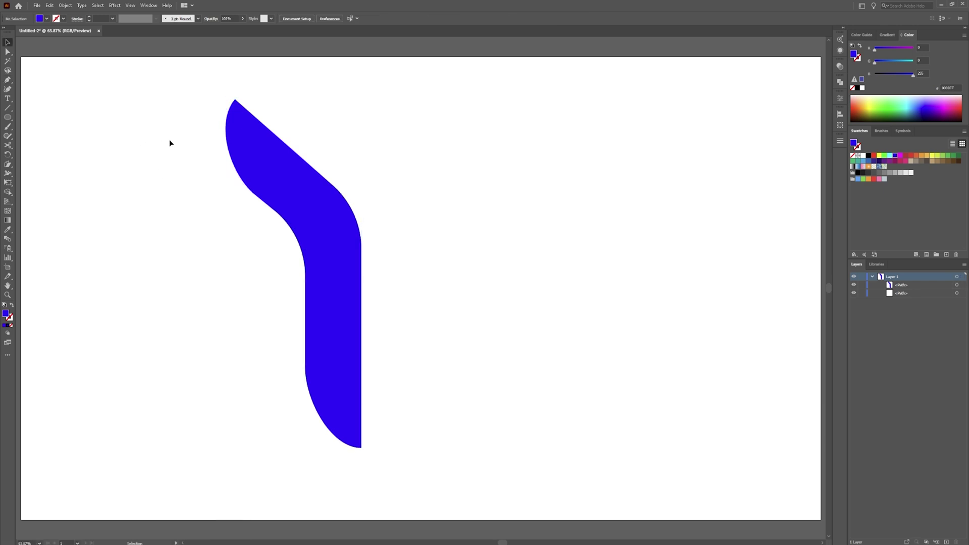
Draw a curved path with the Pen tool from the shape's left edge just below the bend to its upper tip.
key(p)
click(304, 268)
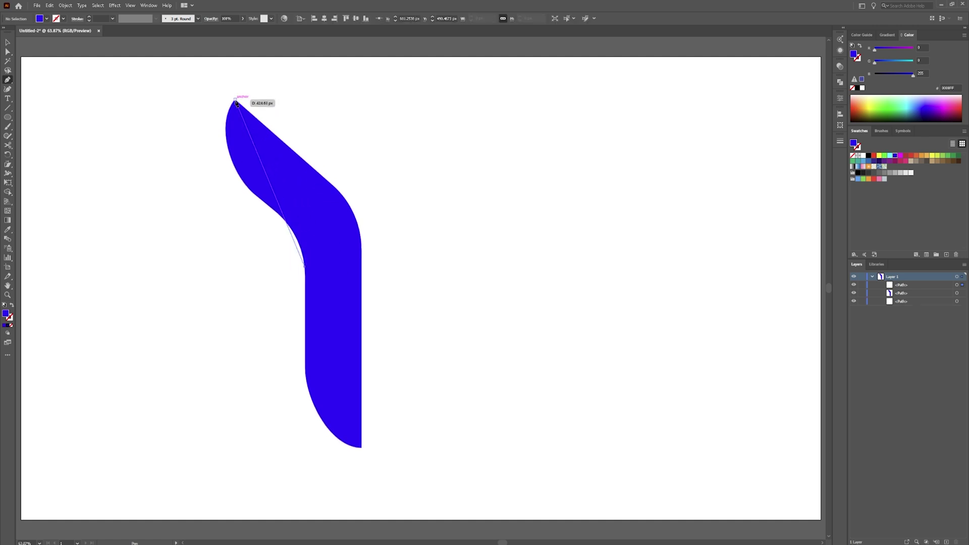
drag(236, 101, 185, 65)
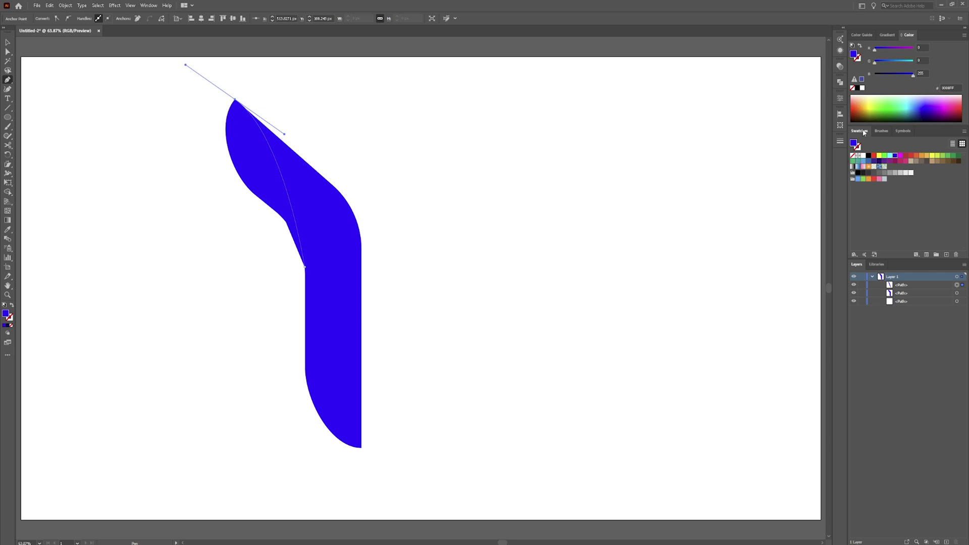
Remove the curve's fill, give it a black stroke, and deselect it.
click(12, 305)
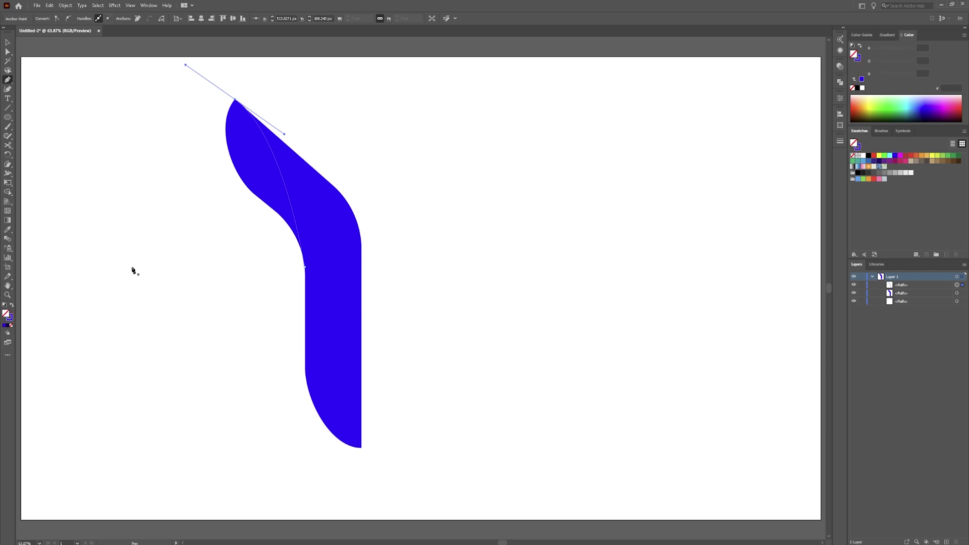
click(857, 147)
click(869, 157)
key(v)
click(307, 136)
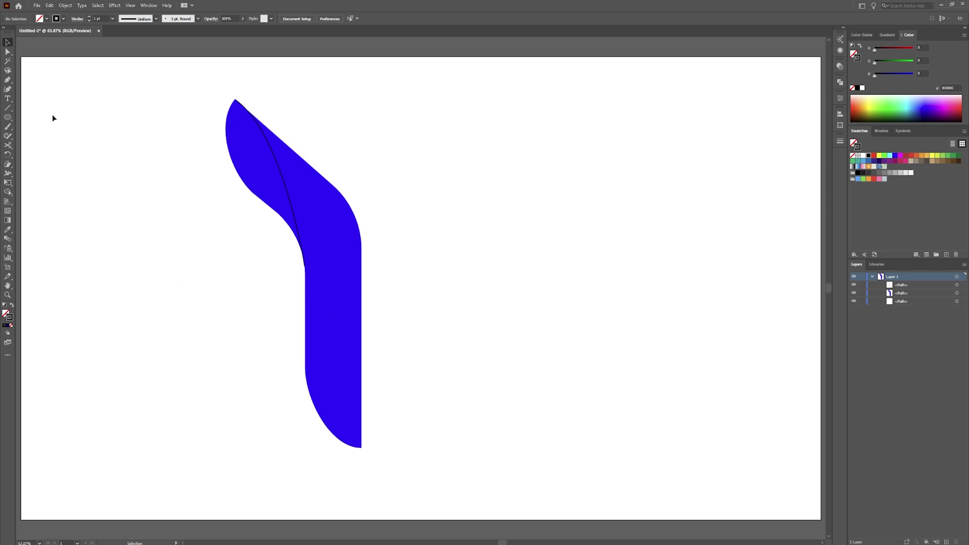
Draw a second arc with the Pen tool from the start of the lower rounding up to the shape's right edge, and deselect it.
click(8, 80)
scroll(335, 335, up, 3)
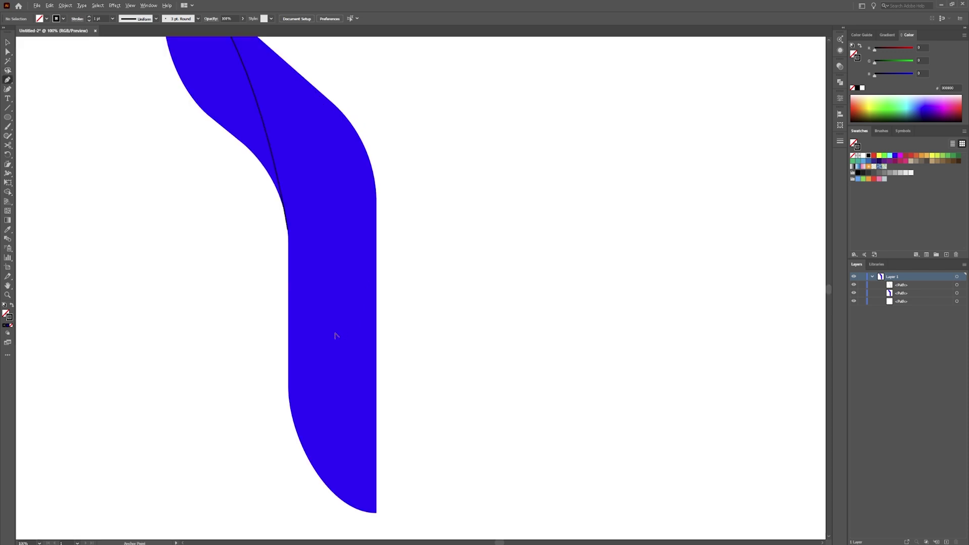
scroll(340, 350, down, 1)
drag(344, 334, 371, 188)
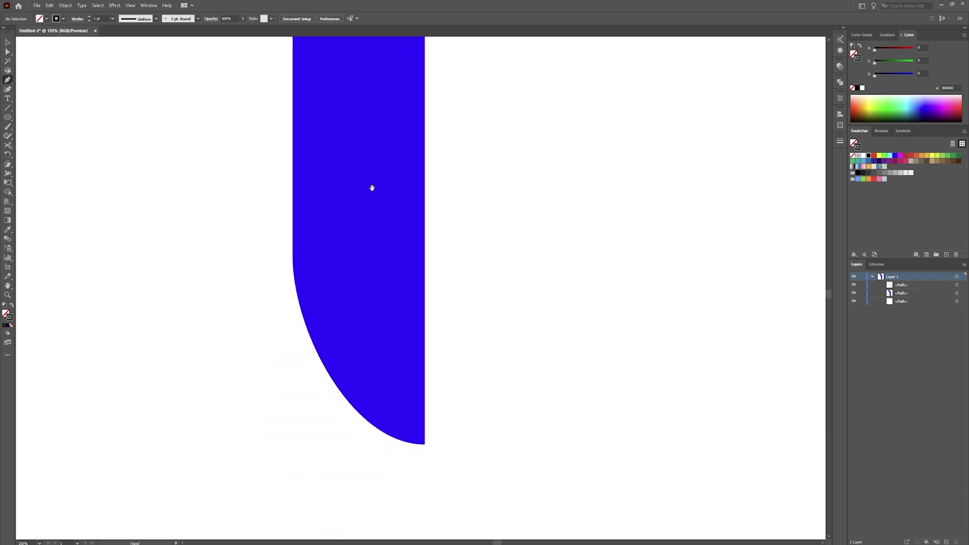
scroll(333, 233, up, 2)
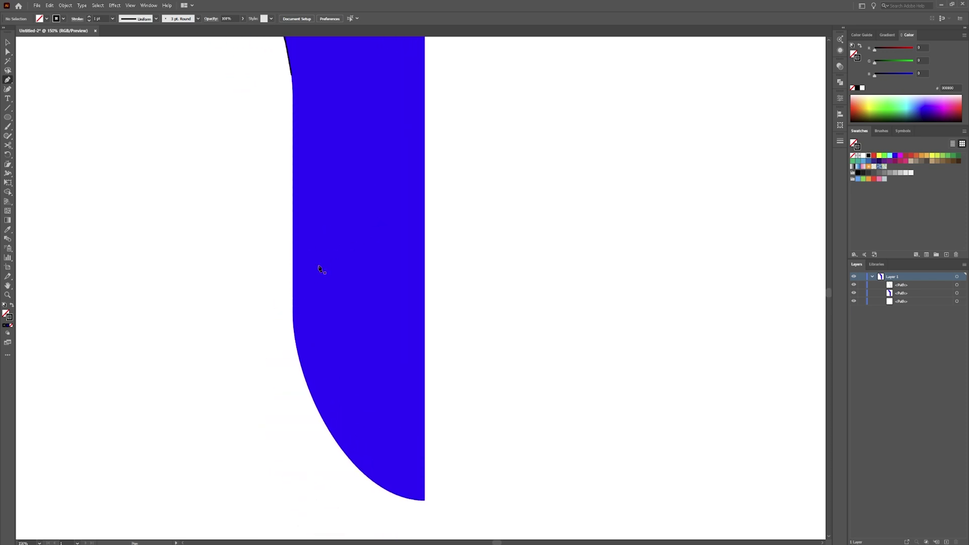
click(293, 322)
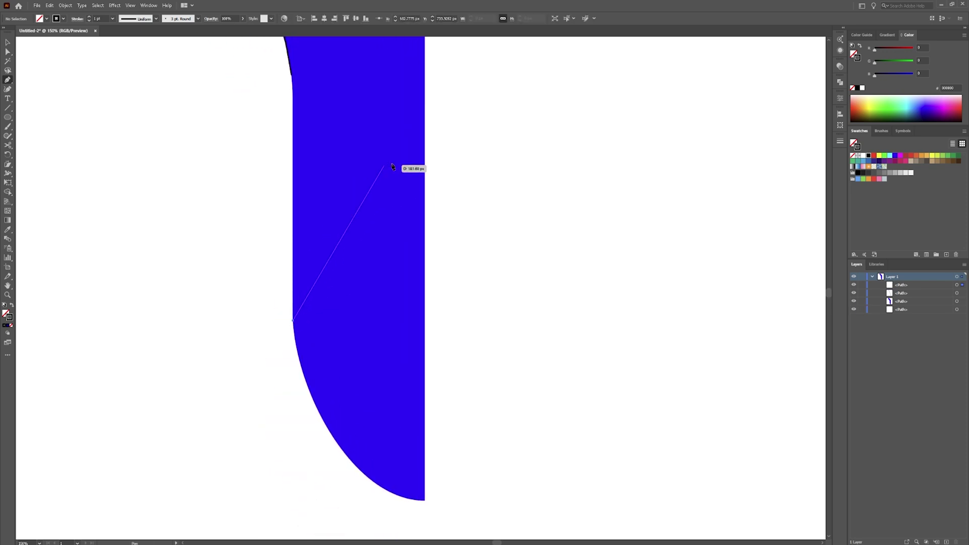
drag(424, 146, 568, 99)
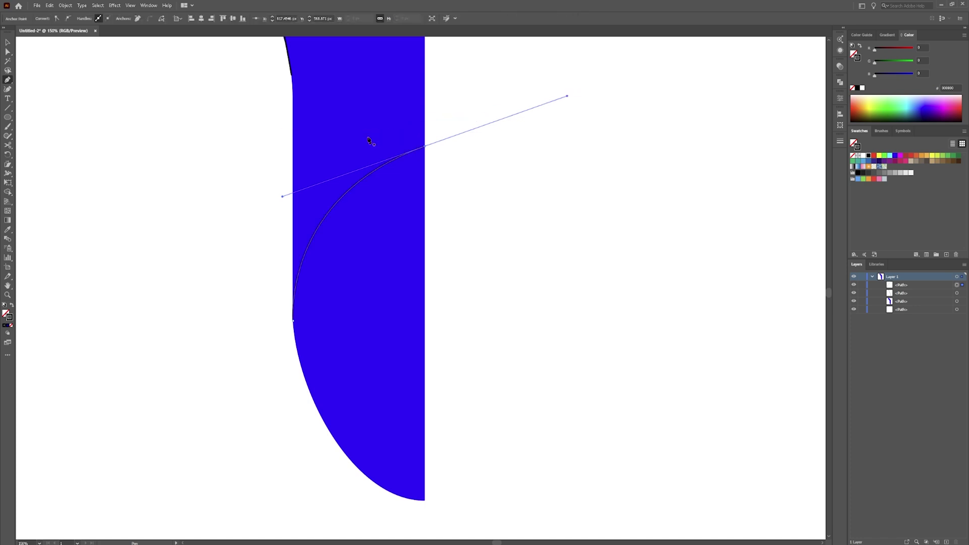
scroll(246, 164, down, 2)
drag(255, 145, 335, 237)
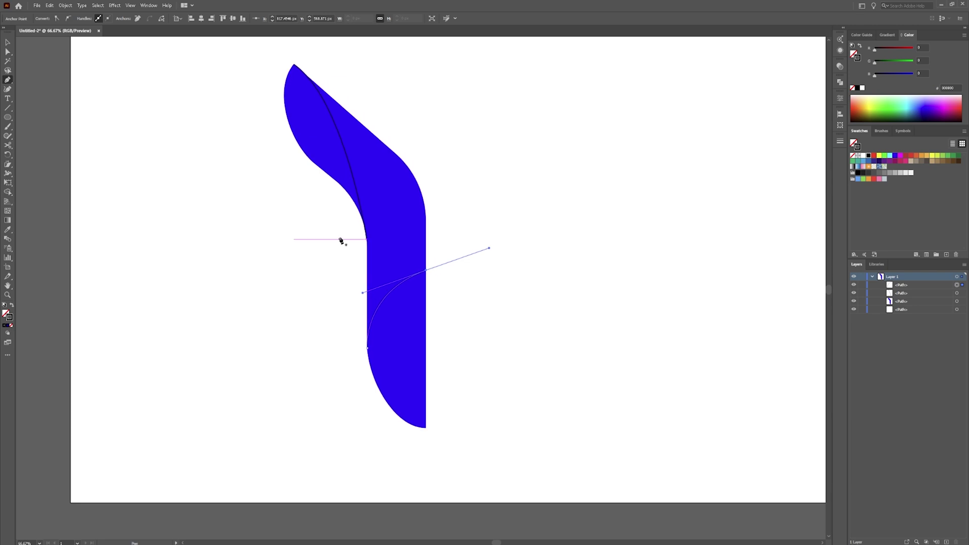
scroll(342, 238, up, 2)
scroll(342, 237, down, 2)
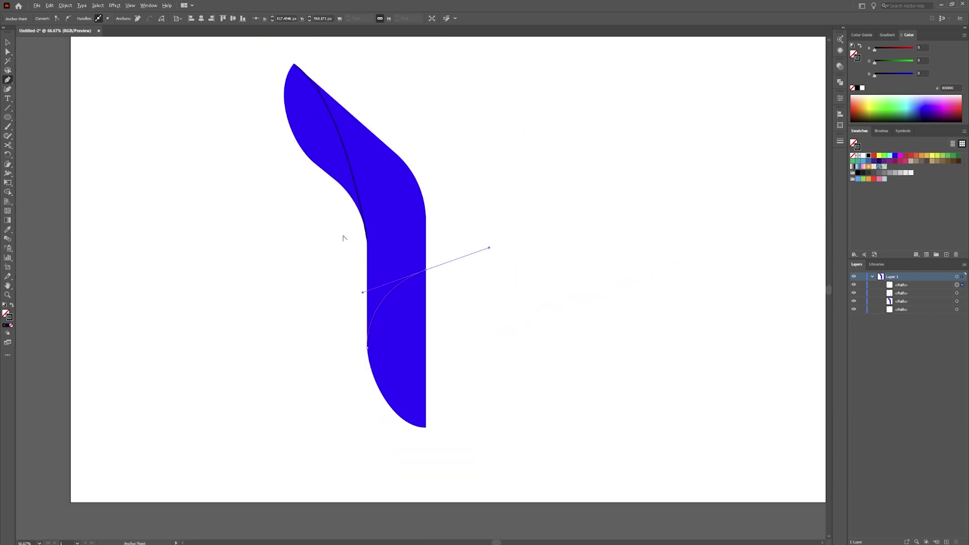
drag(335, 221, 323, 242)
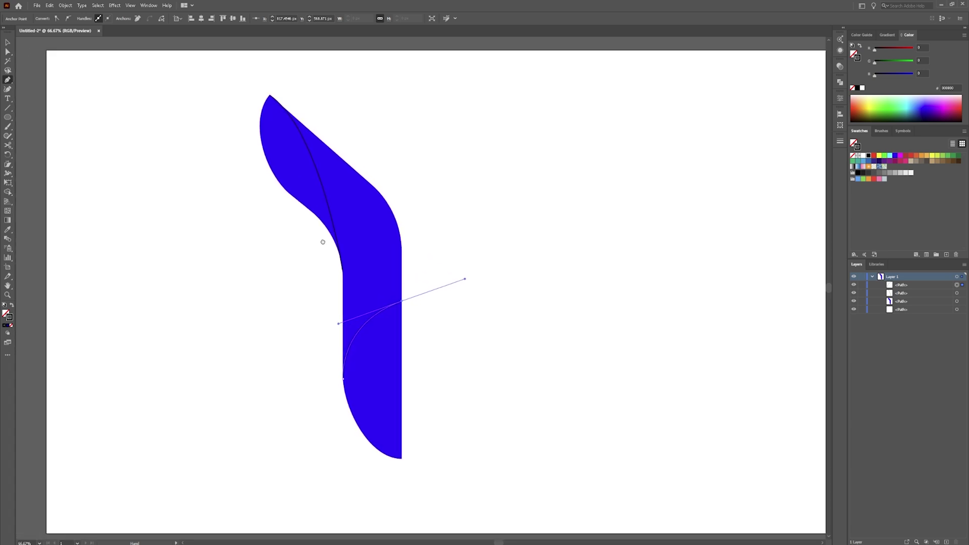
key(v)
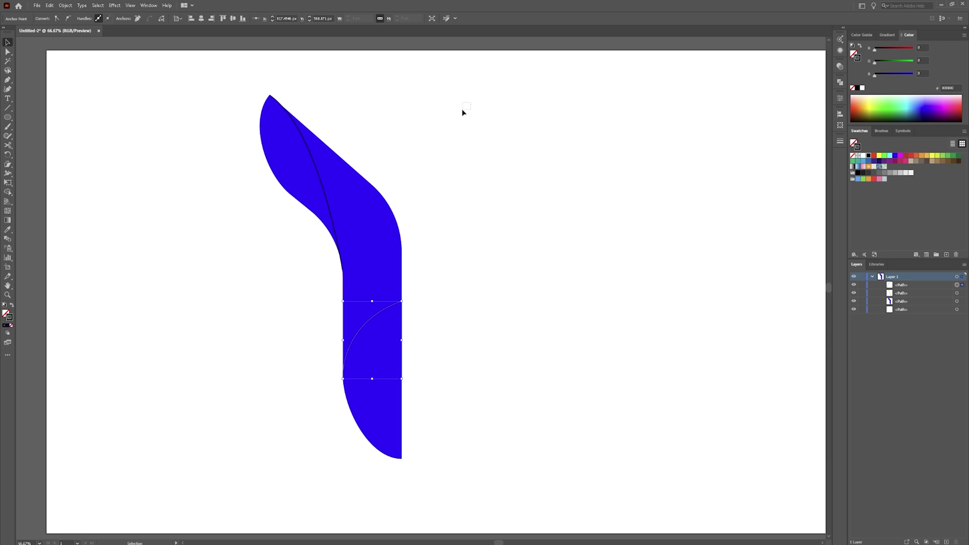
click(462, 112)
Duplicate both black curves together to the empty area right of the blue shape and deselect the copies.
click(323, 176)
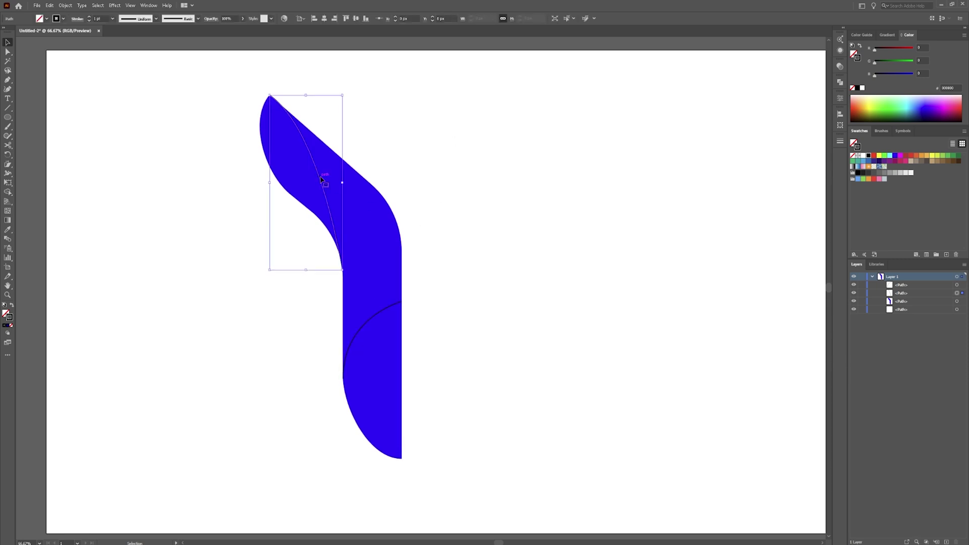
shift+click(381, 316)
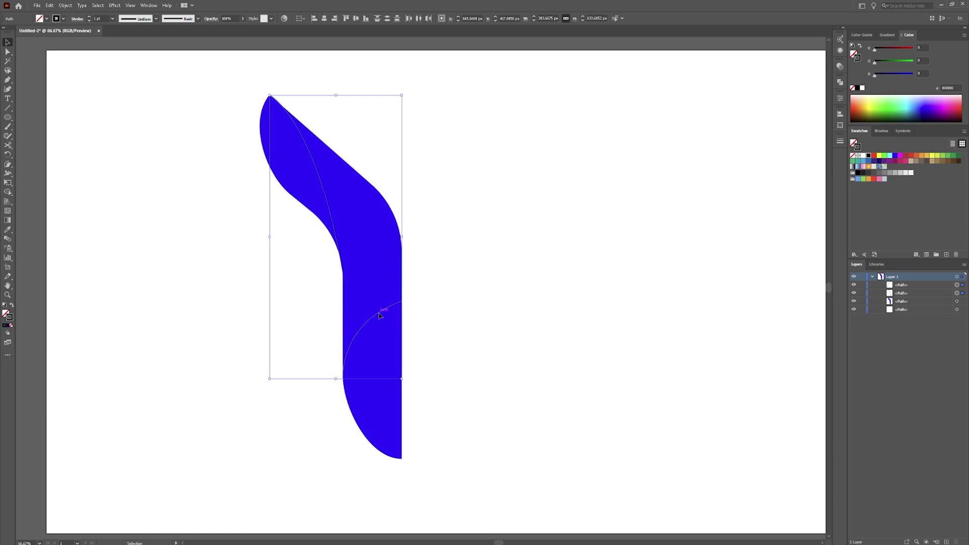
drag(381, 315, 553, 311)
click(424, 201)
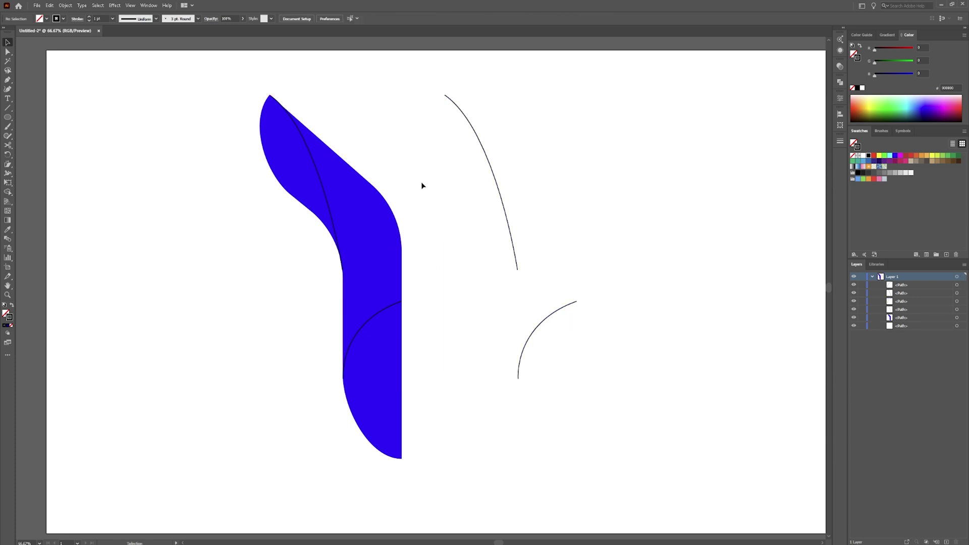
Divide the blue shape along its two overlapping curves with Pathfinder Divide, ungroup the resulting pieces, and deselect them.
drag(409, 107, 231, 454)
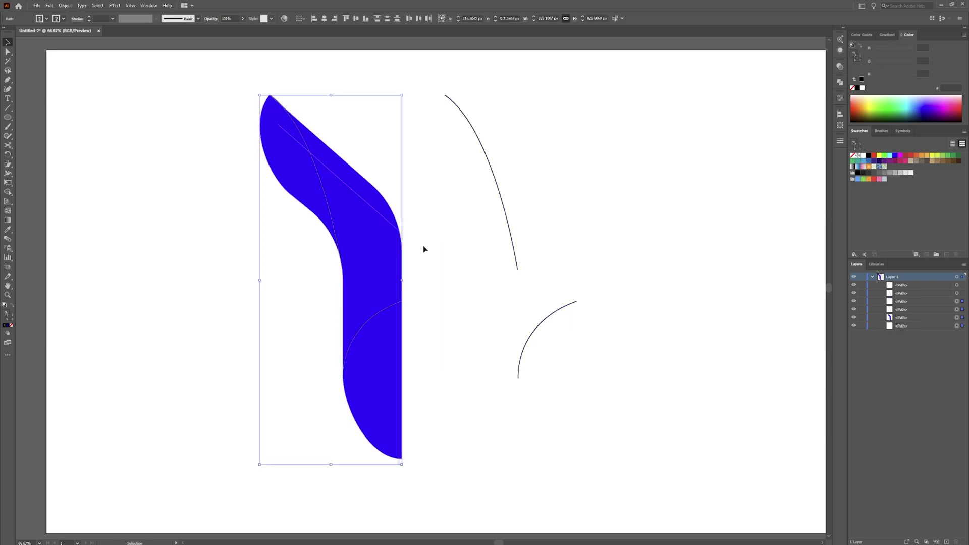
click(840, 83)
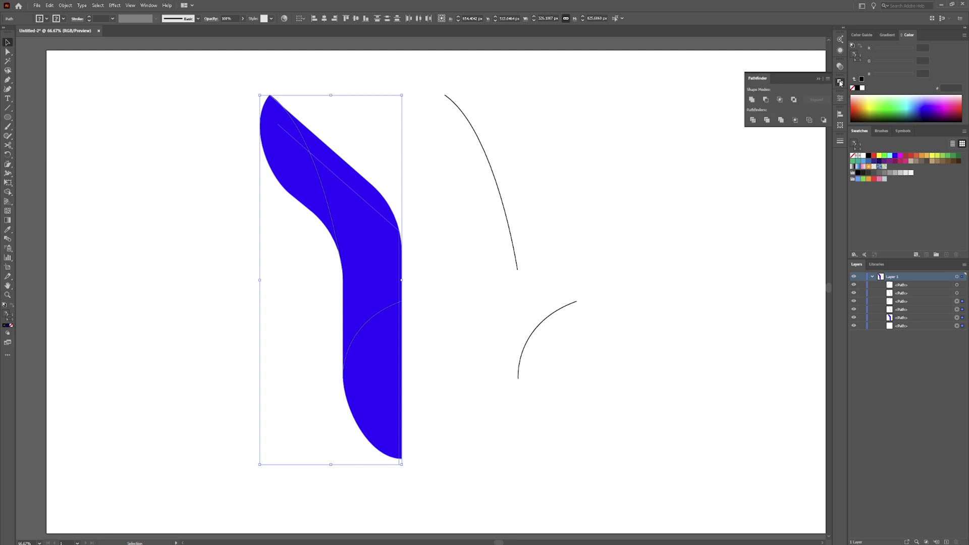
click(753, 120)
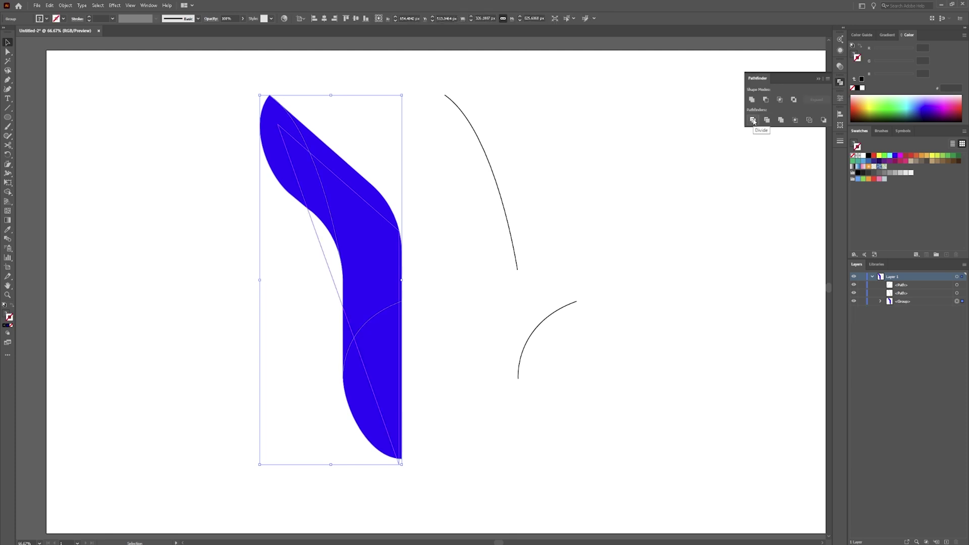
click(379, 144)
drag(378, 145, 195, 421)
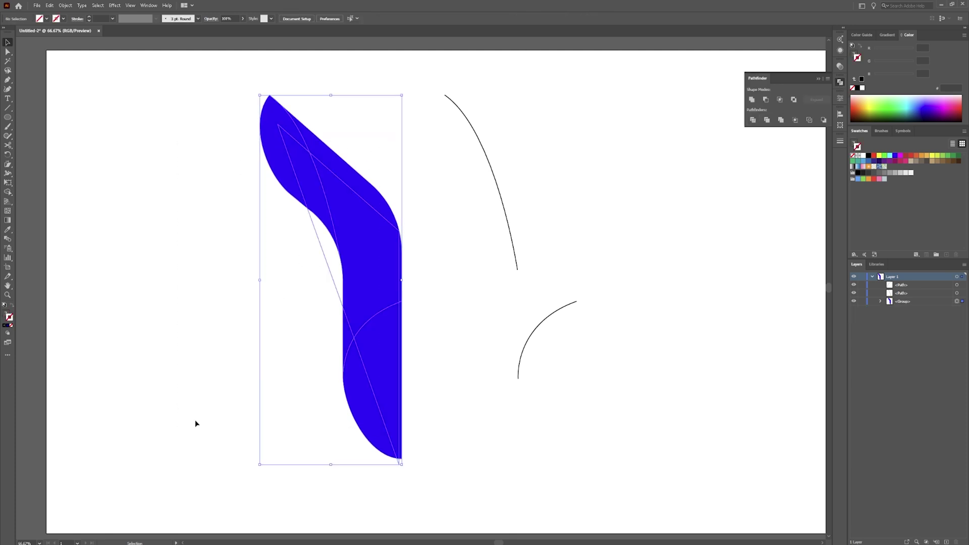
right_click(341, 265)
click(363, 329)
click(428, 218)
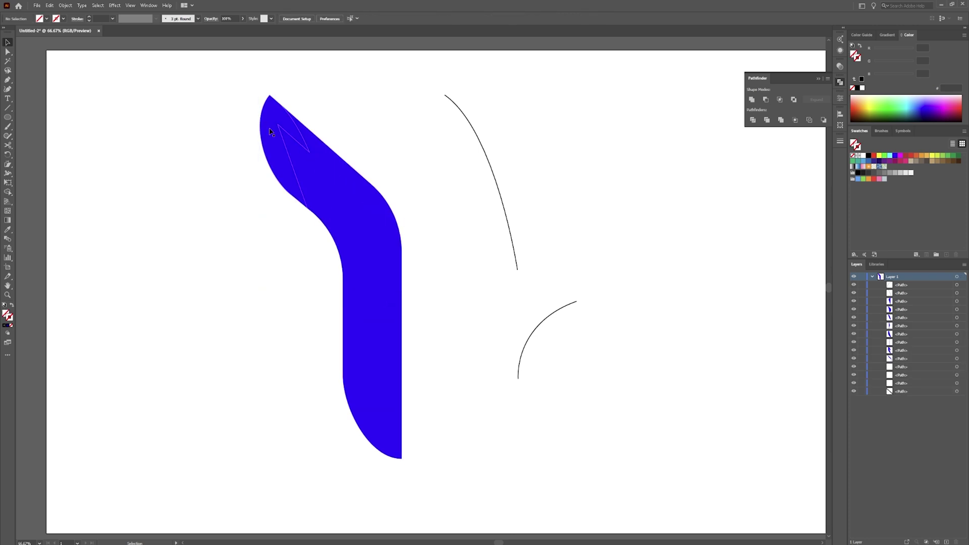
Examine the divided pieces of the blue shape for unwanted cut lines.
click(276, 148)
scroll(323, 167, up, 1)
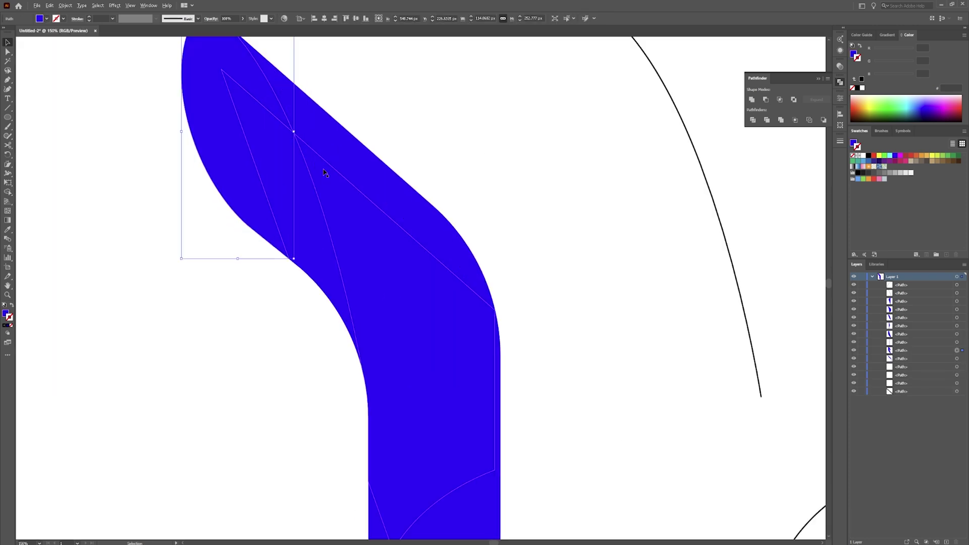
click(395, 162)
scroll(338, 176, down, 1)
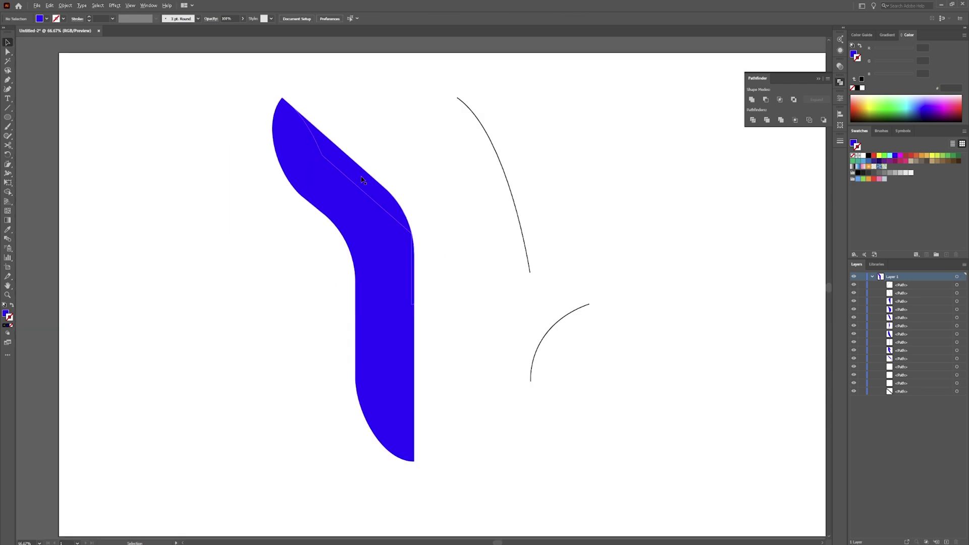
scroll(324, 180, up, 1)
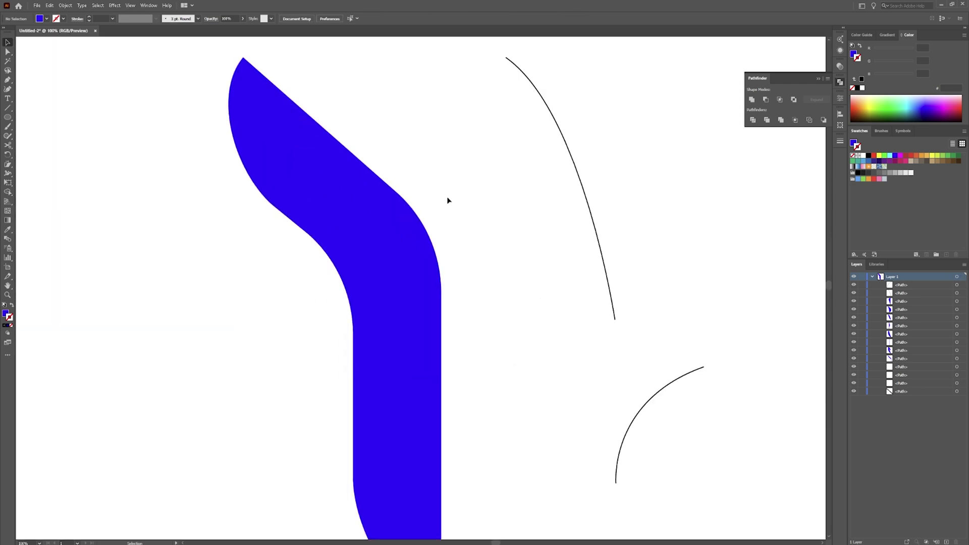
drag(474, 79, 224, 531)
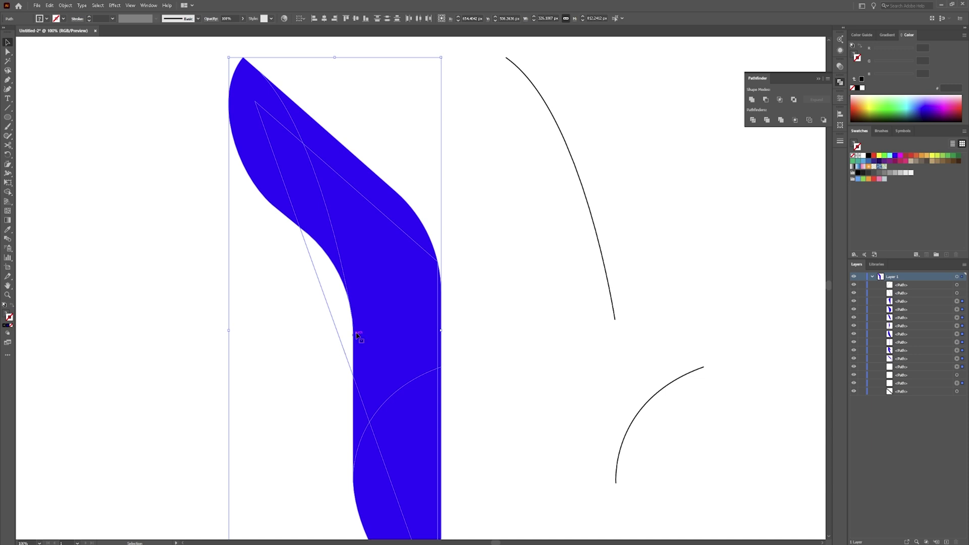
scroll(357, 335, down, 1)
scroll(378, 334, up, 1)
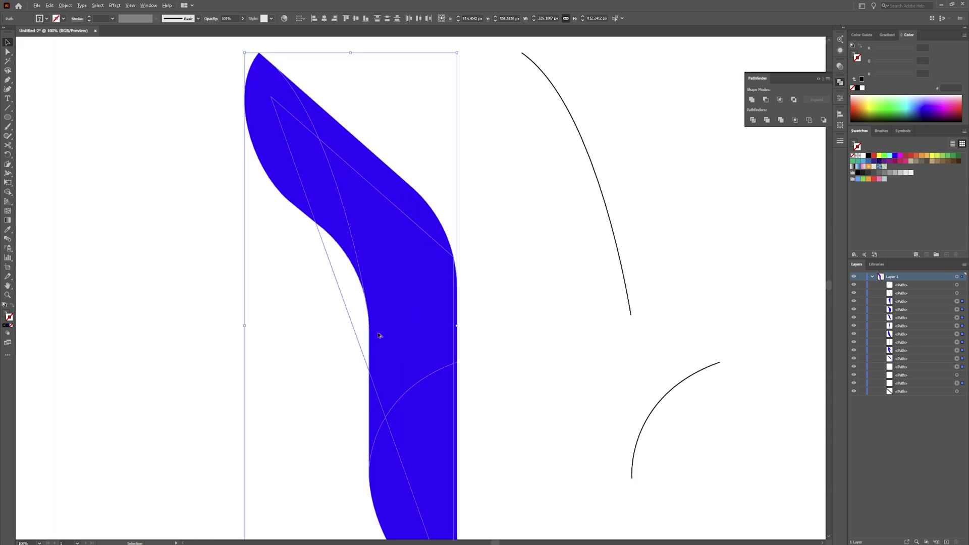
click(495, 290)
Select all the divided pieces and merge the extra fragments with Shape Builder into an upper-left, a middle and a lower part.
drag(499, 127, 152, 480)
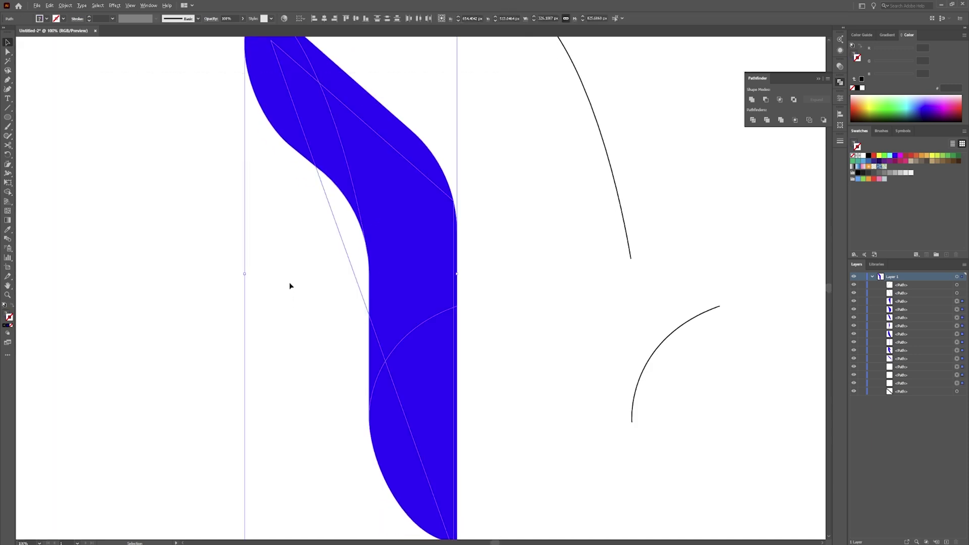
scroll(289, 286, down, 1)
scroll(322, 247, up, 1)
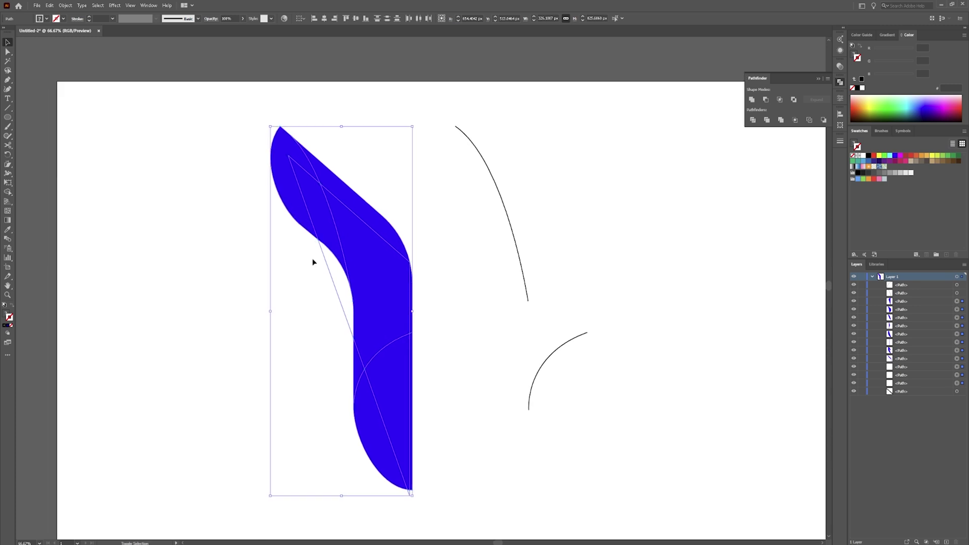
key(shift+m)
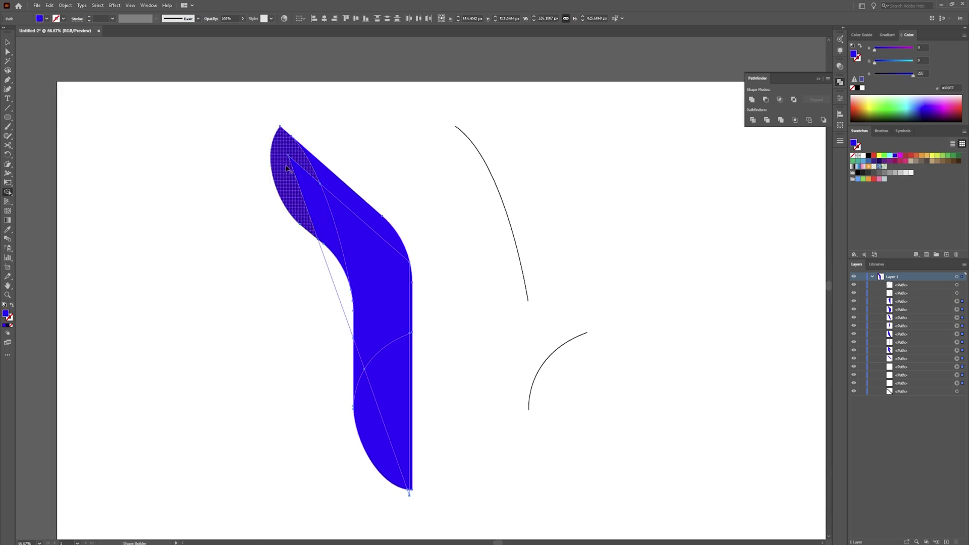
drag(286, 167, 305, 183)
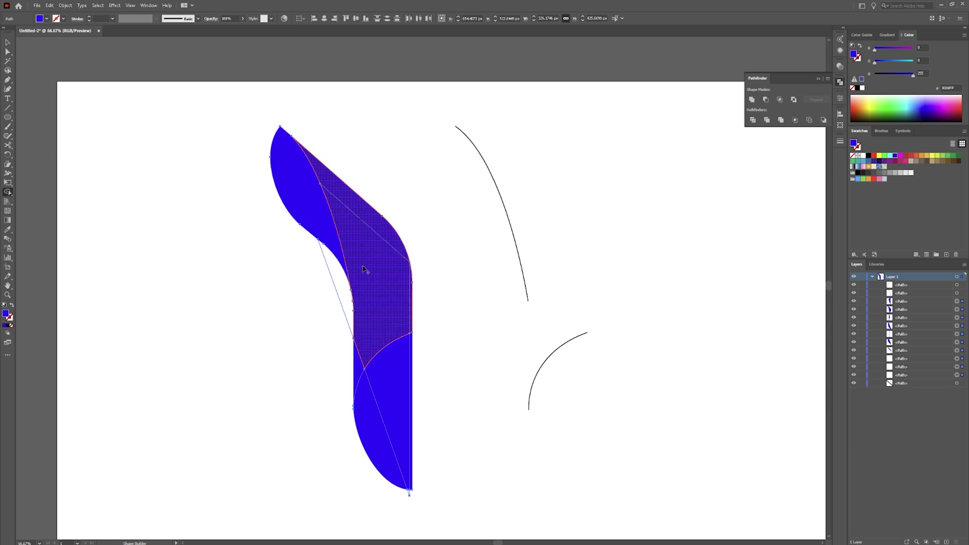
drag(364, 268, 363, 329)
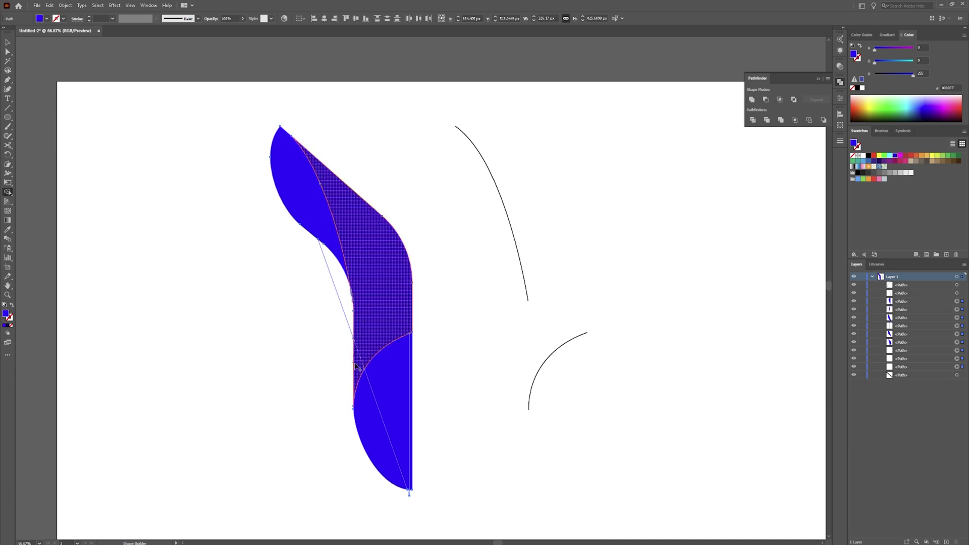
drag(355, 365, 356, 367)
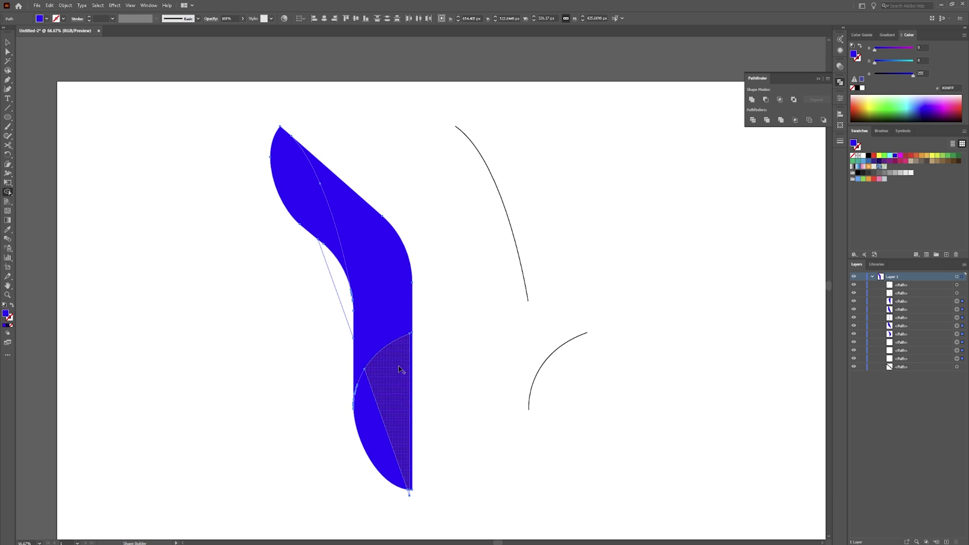
drag(410, 366, 363, 429)
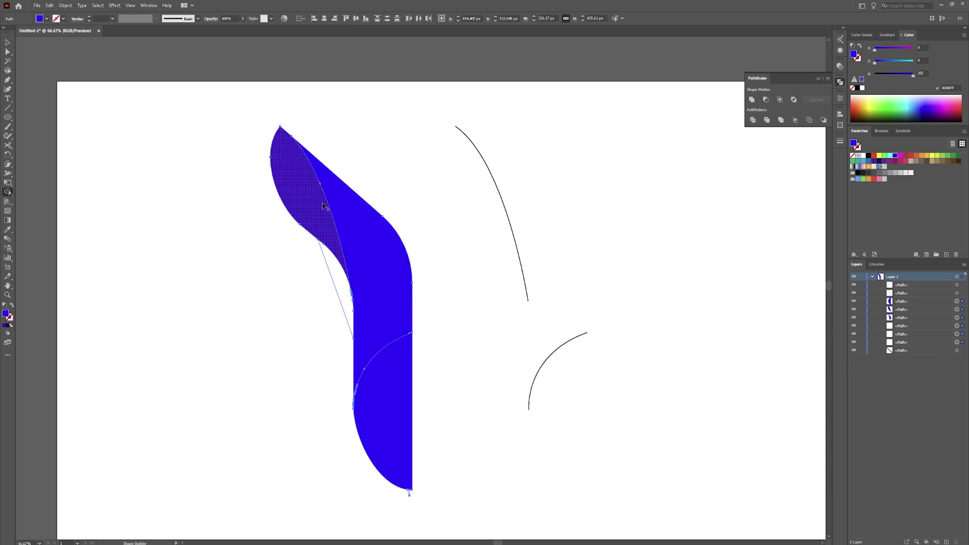
click(314, 190)
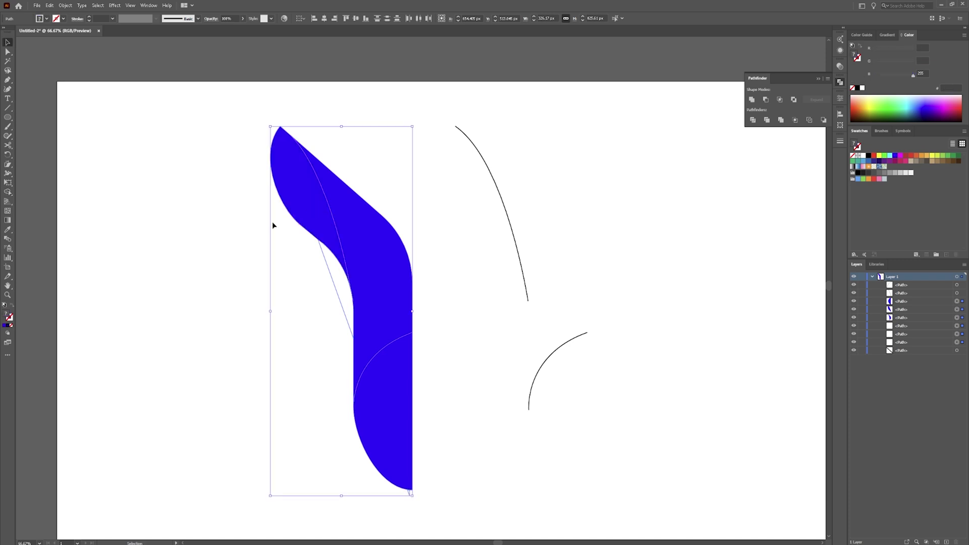
Separate the parts by moving the upper-left part slightly left and the middle part slightly up.
key(v)
click(272, 222)
drag(296, 194, 268, 192)
drag(374, 259, 374, 227)
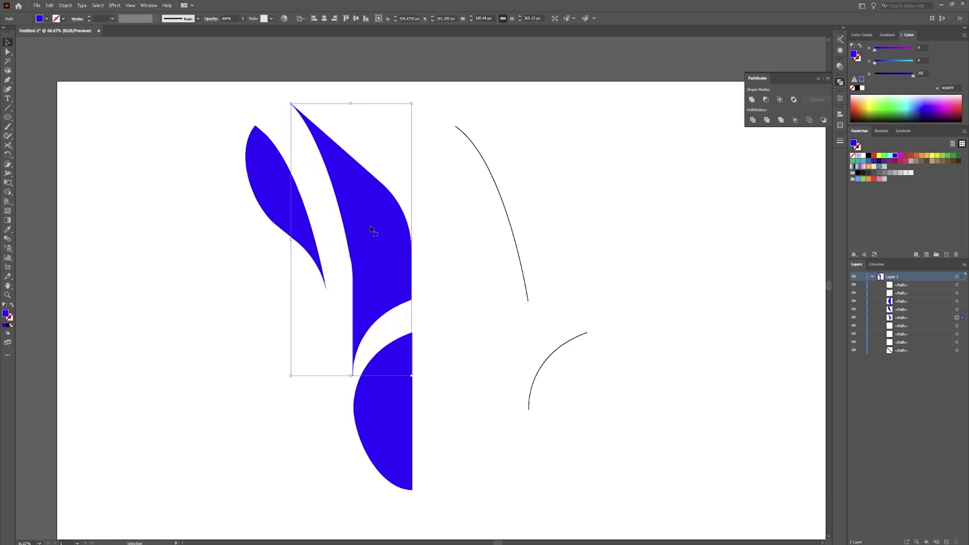
Undo the moves that separated the upper-left and middle parts, and check the individual blue pieces by selecting them.
key(ctrl+z)
key(ctrl+z)
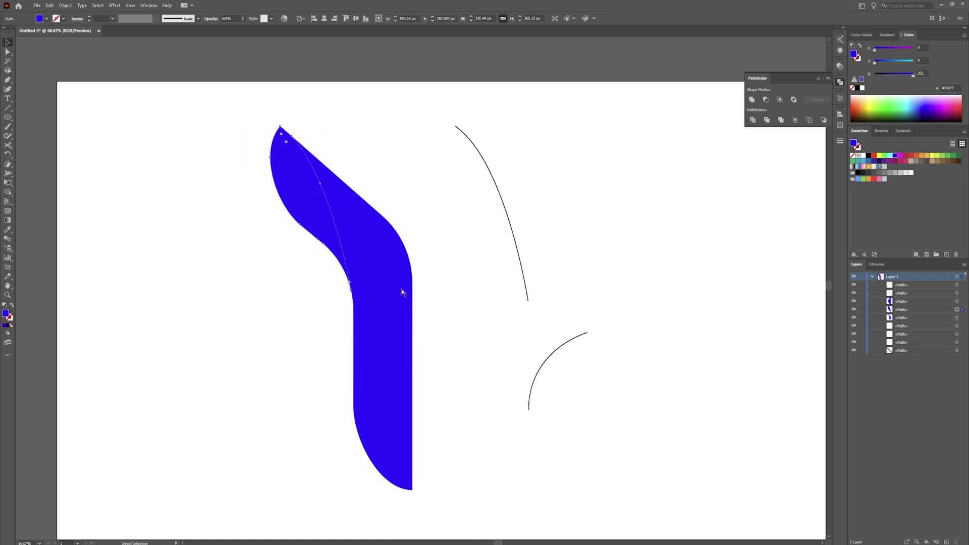
click(426, 206)
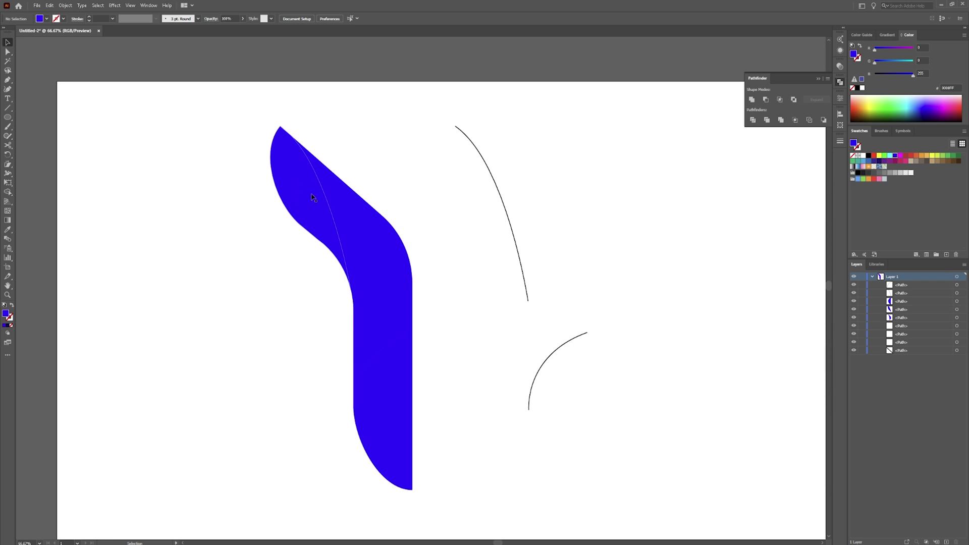
click(386, 259)
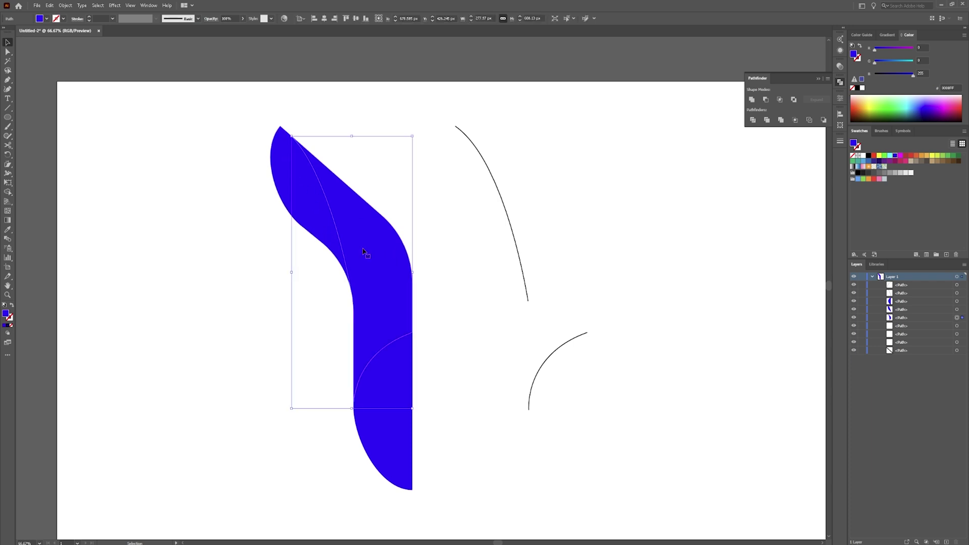
click(379, 136)
click(310, 186)
click(581, 290)
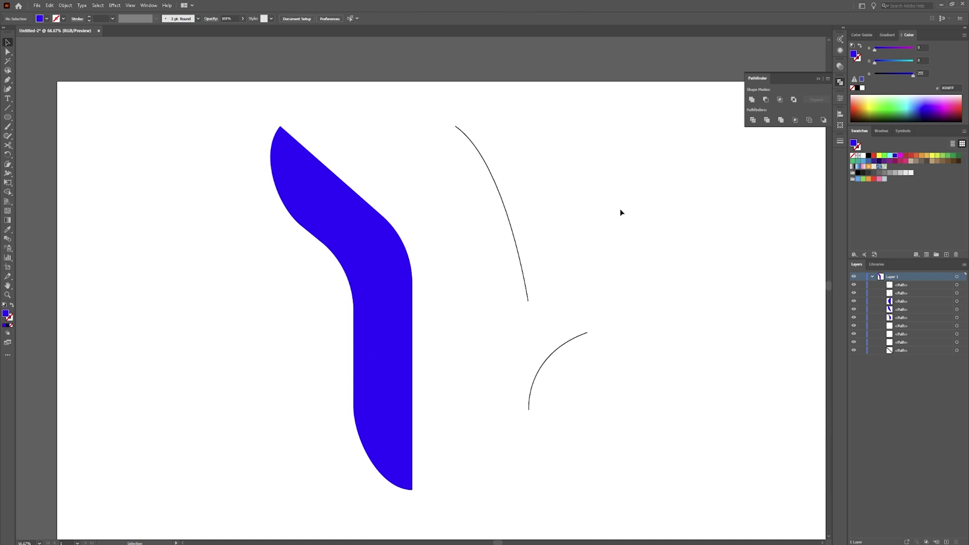
Select the two thin curves beside the blue shape and move them together onto the matching cut lines.
drag(621, 212, 480, 443)
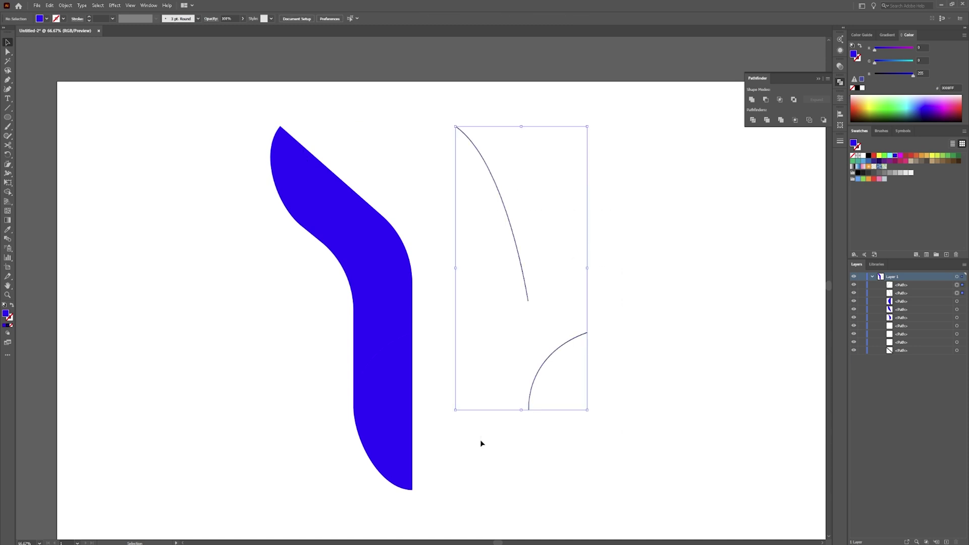
shift+click(526, 290)
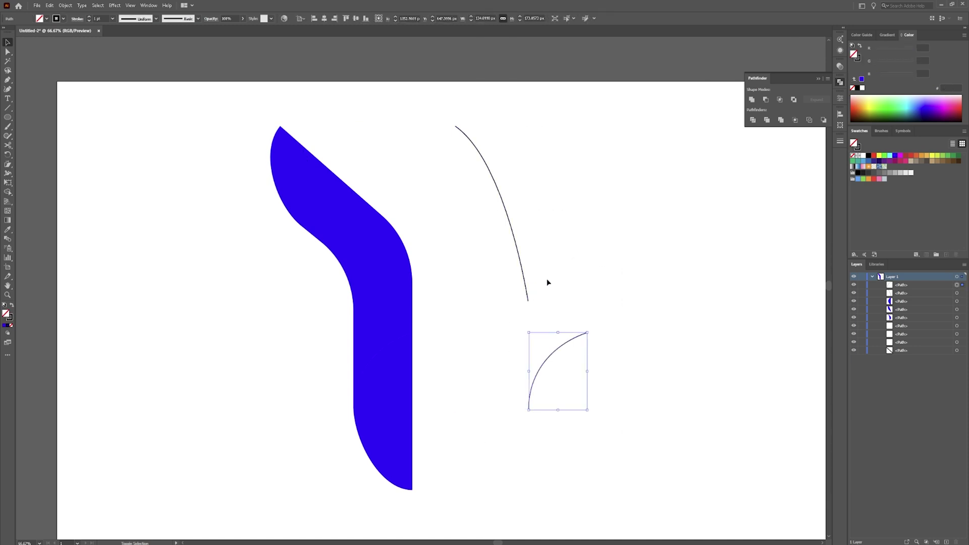
drag(672, 213, 450, 437)
drag(528, 295, 352, 299)
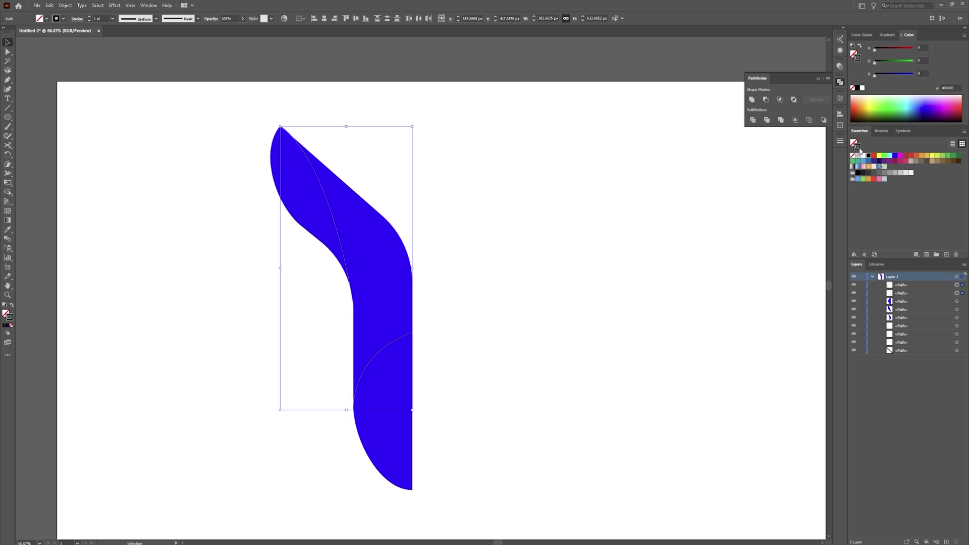
Increase the stroke weight of both curves to 5 pt, trying thicker and thinner weights on the way.
click(839, 98)
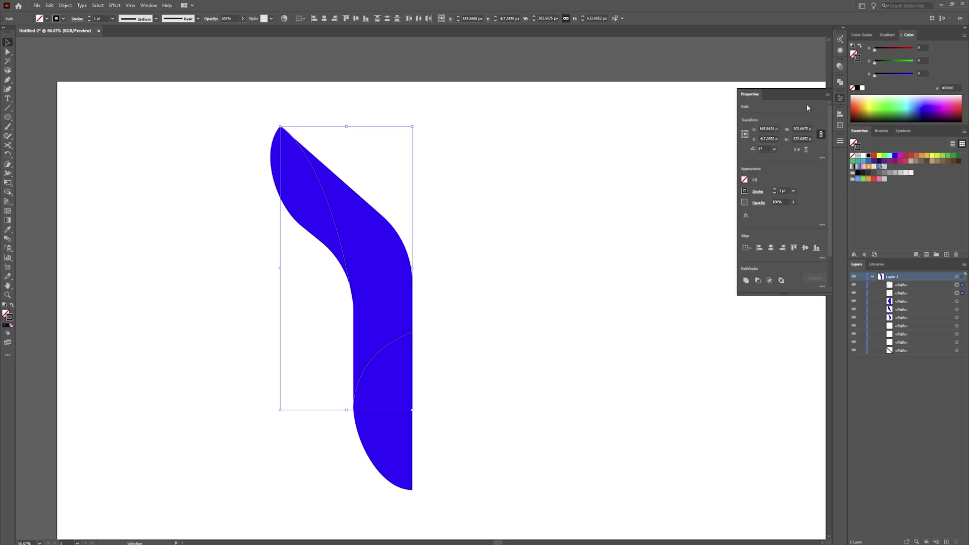
click(774, 190)
click(774, 191)
click(774, 190)
click(774, 190)
click(774, 190)
click(775, 190)
click(775, 190)
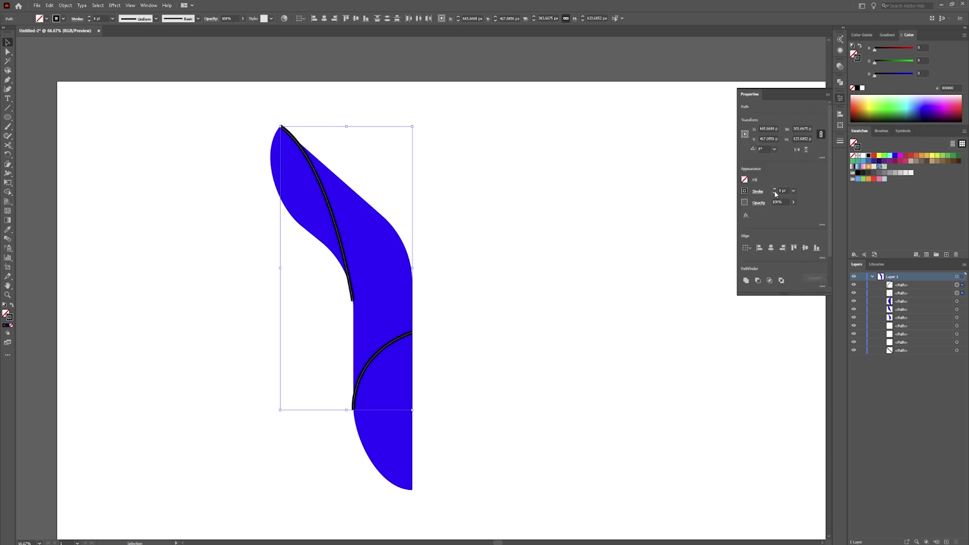
click(775, 193)
click(775, 193)
click(775, 193)
click(775, 193)
click(774, 190)
click(774, 190)
click(775, 193)
Apply the lens-shaped width profile that tapers at both ends to the strokes of the two curves.
click(758, 192)
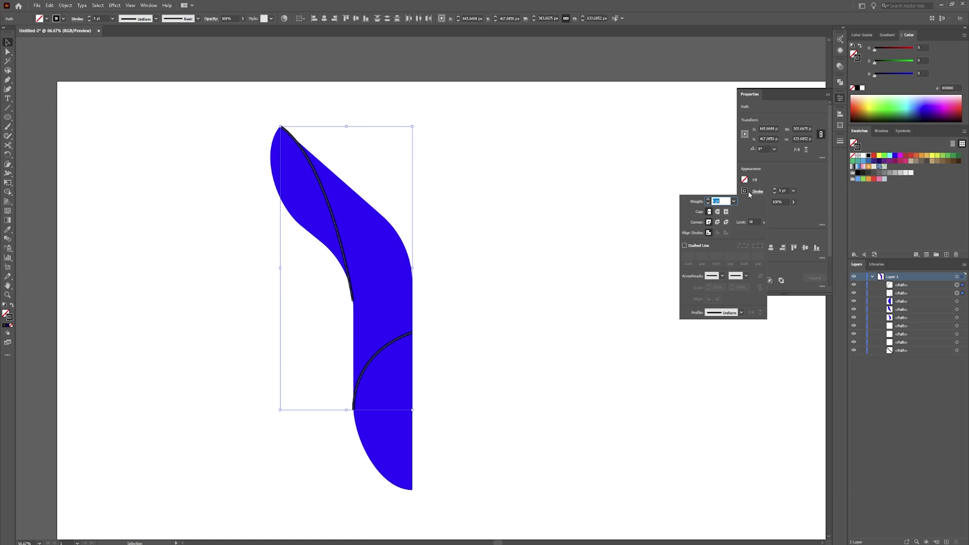
click(741, 313)
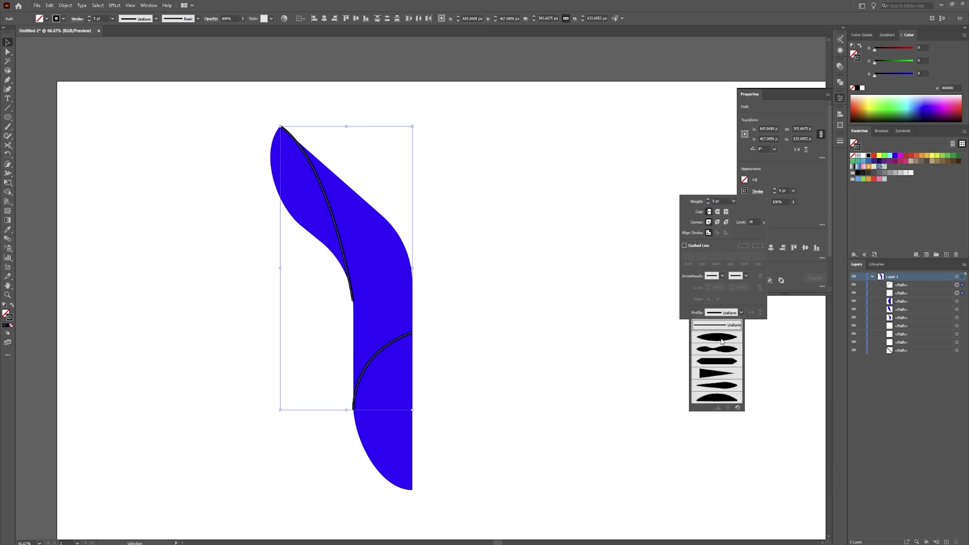
click(721, 338)
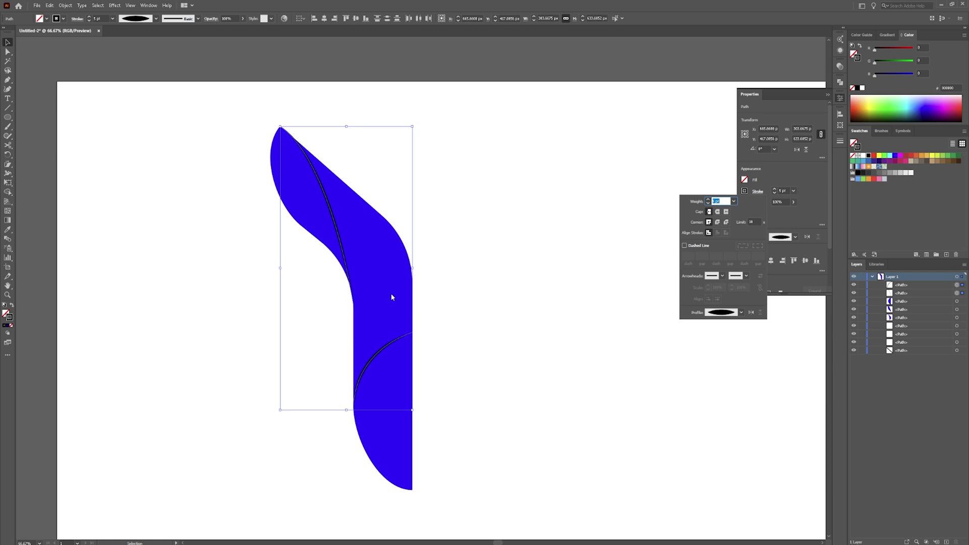
Apply the blue-to-black radial gradient to the strokes of both curves.
click(886, 36)
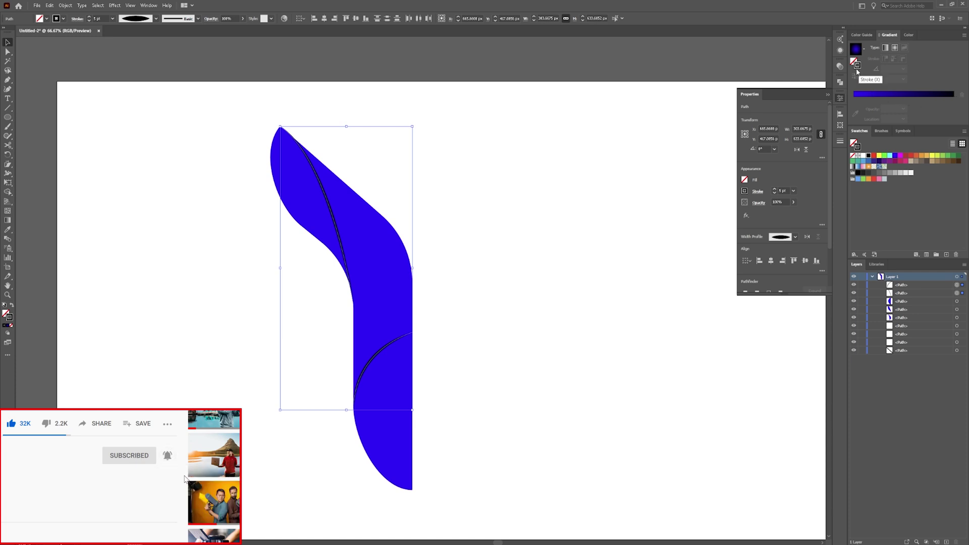
click(873, 95)
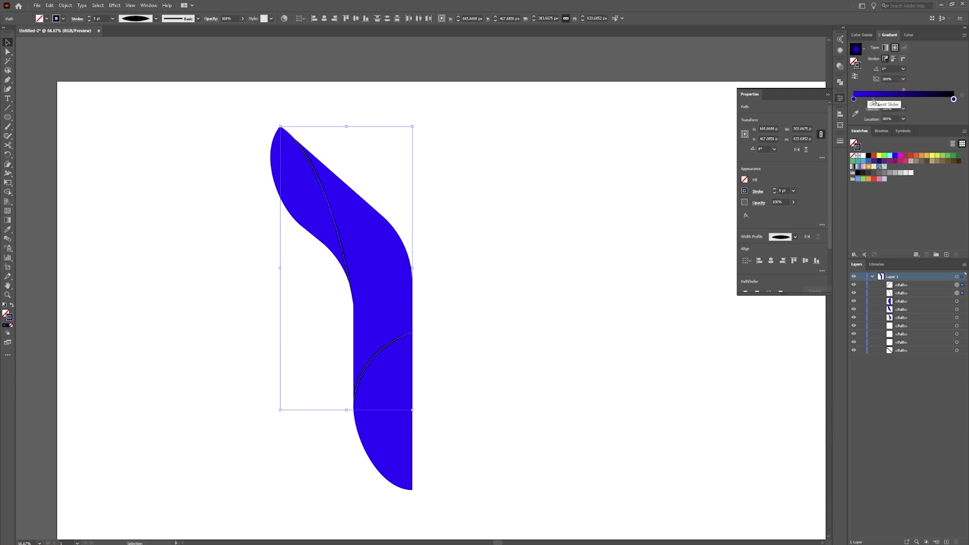
click(854, 62)
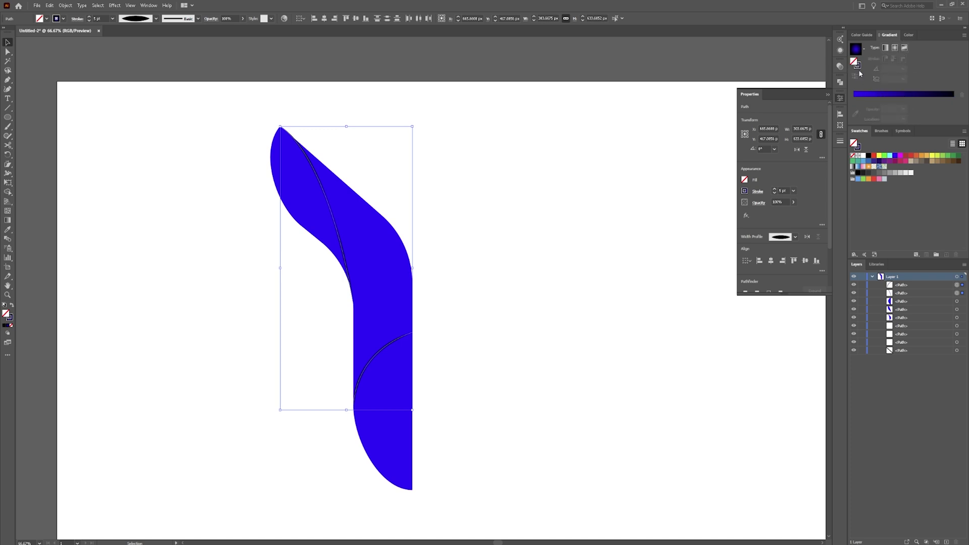
click(858, 66)
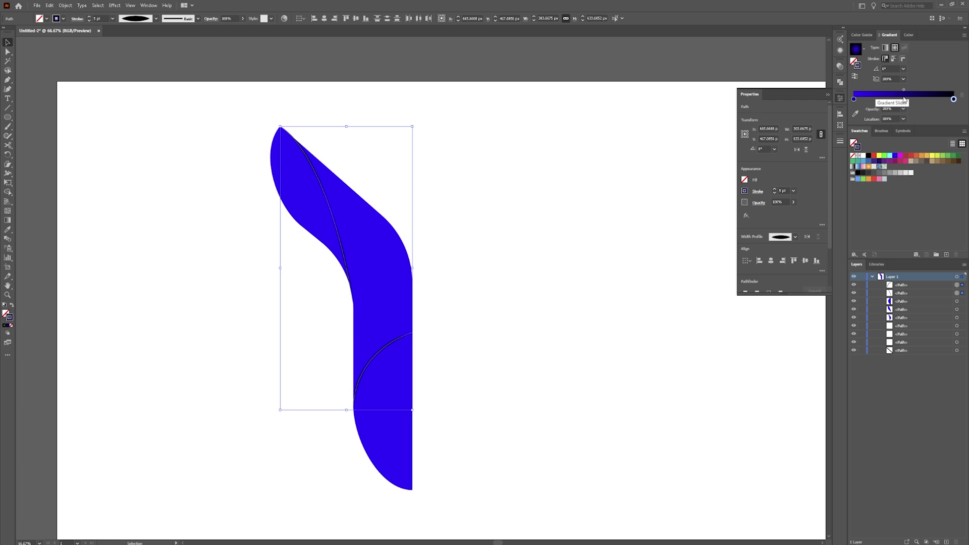
Try shifting the blue stop of the stroke gradient to about 52%, check the curves deselected, and return the stop to 0%.
drag(854, 99, 902, 100)
click(953, 100)
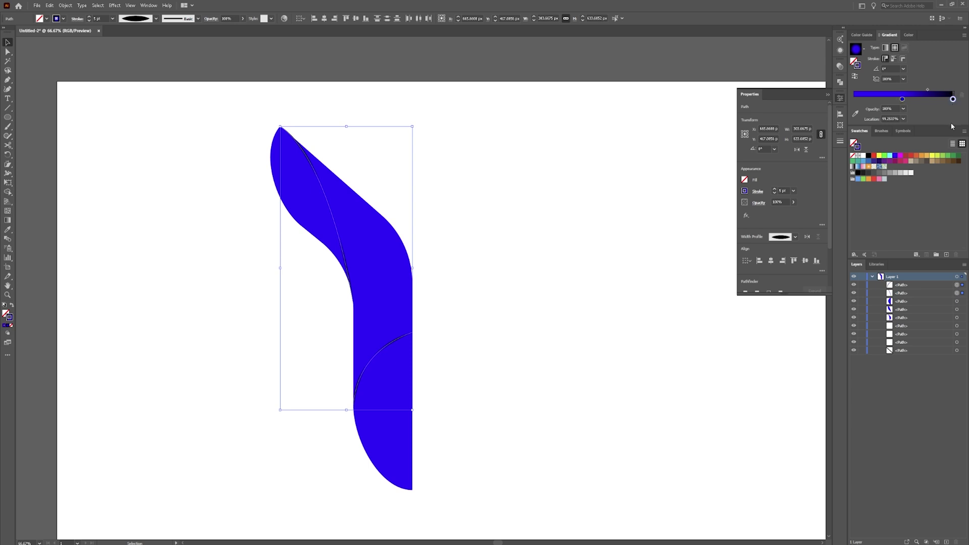
drag(902, 99, 906, 99)
click(487, 207)
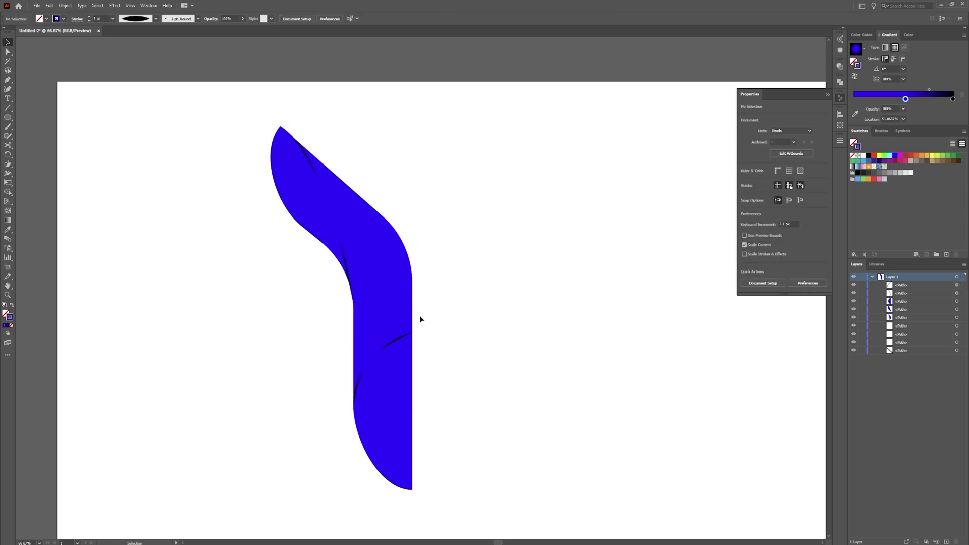
click(389, 343)
shift+click(334, 217)
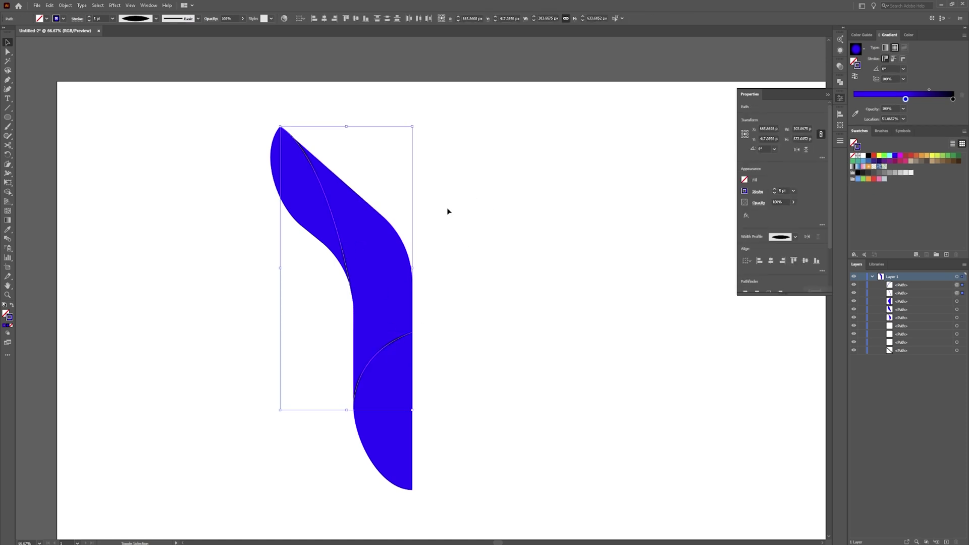
drag(906, 98, 839, 103)
Change the stroke gradient to linear, shift its midpoint to about 57%, and deselect the curves.
click(885, 48)
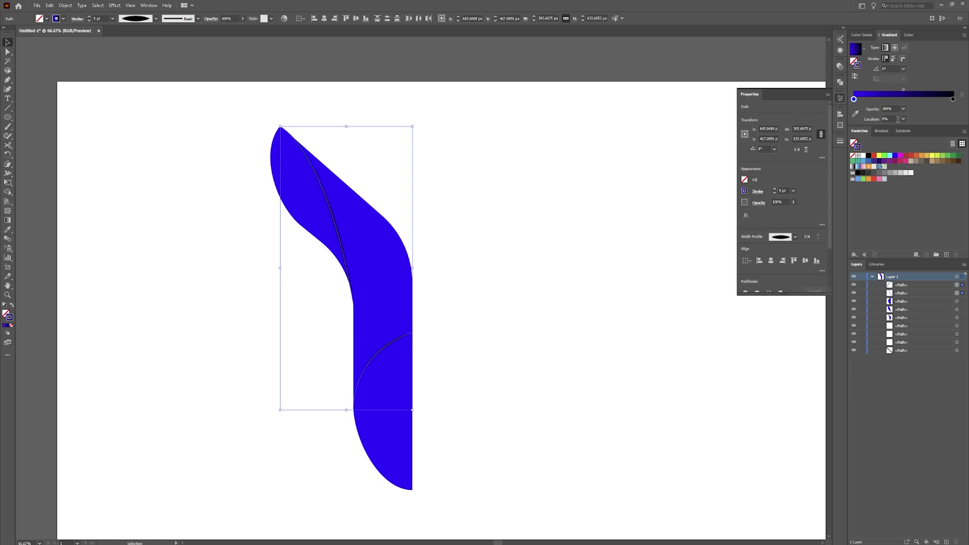
click(904, 89)
click(484, 251)
Select both curves and replace the black end stop of their stroke gradient with a copy of the blue stop.
click(385, 349)
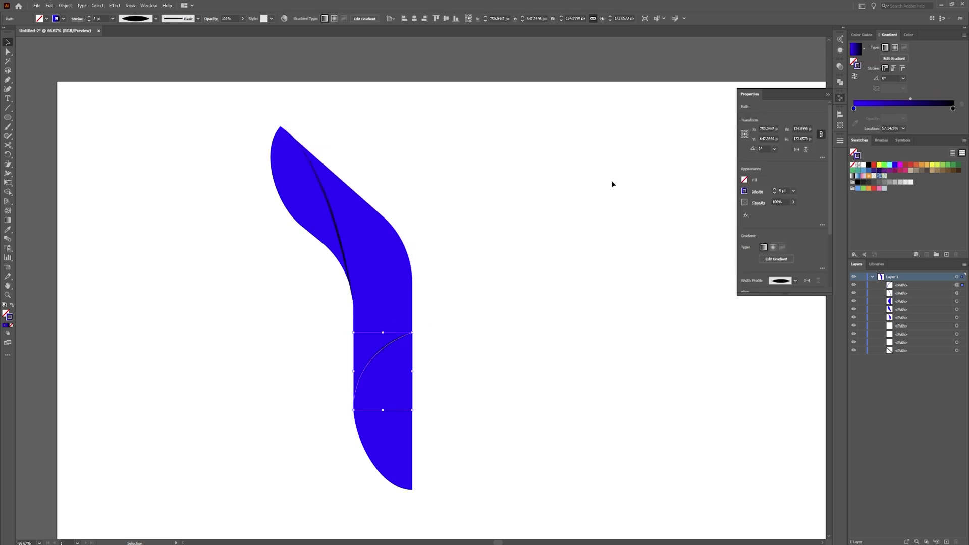
shift+click(335, 230)
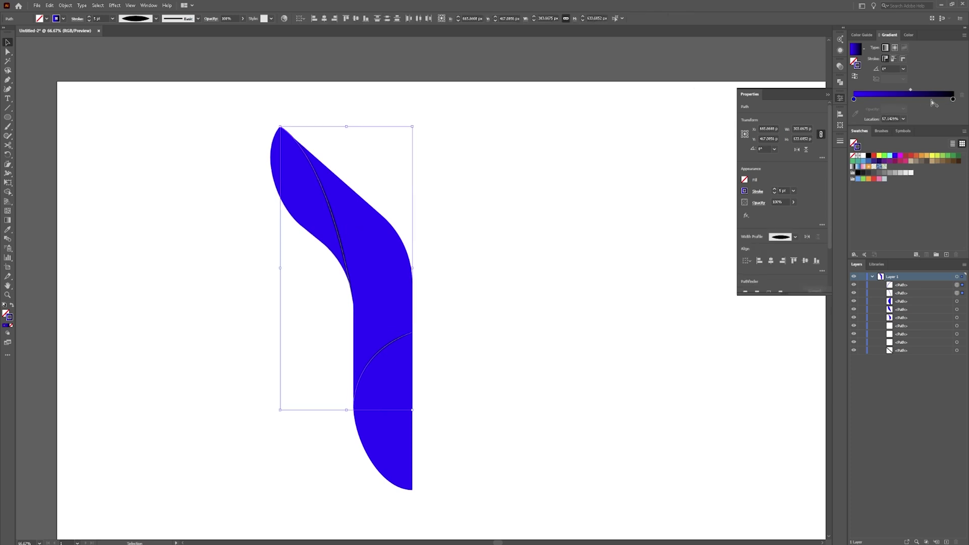
drag(858, 100, 952, 100)
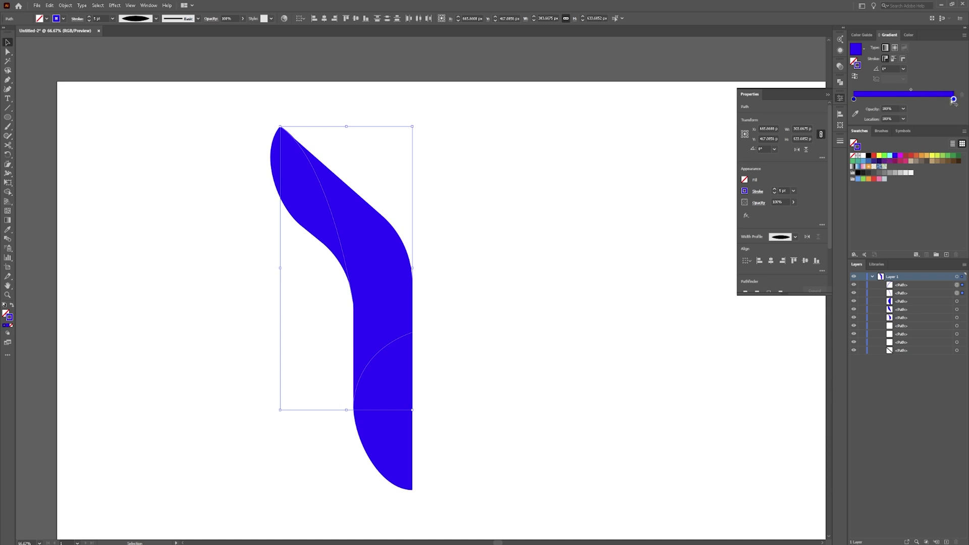
Try lightening the end stop's color by raising its green value in RGB, and set green back to 0.
double_click(953, 99)
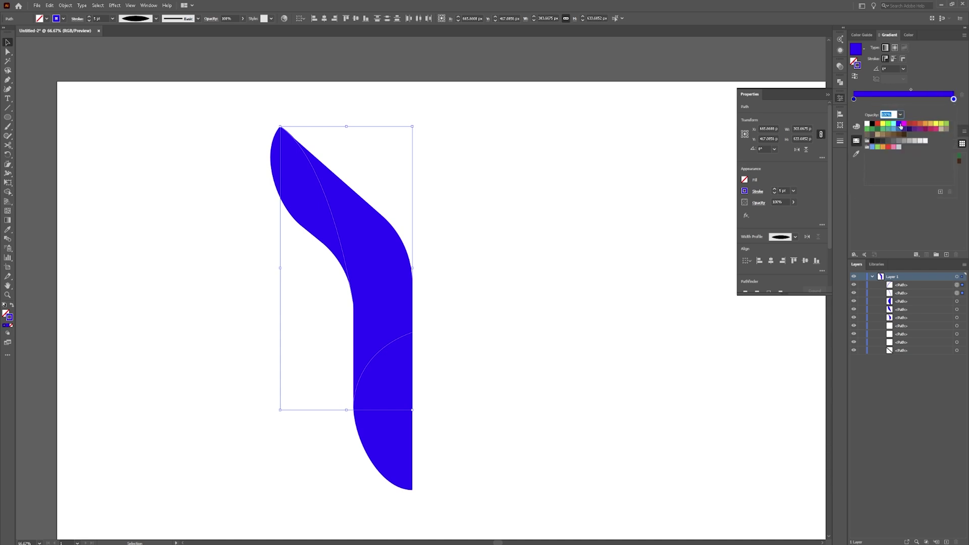
click(858, 128)
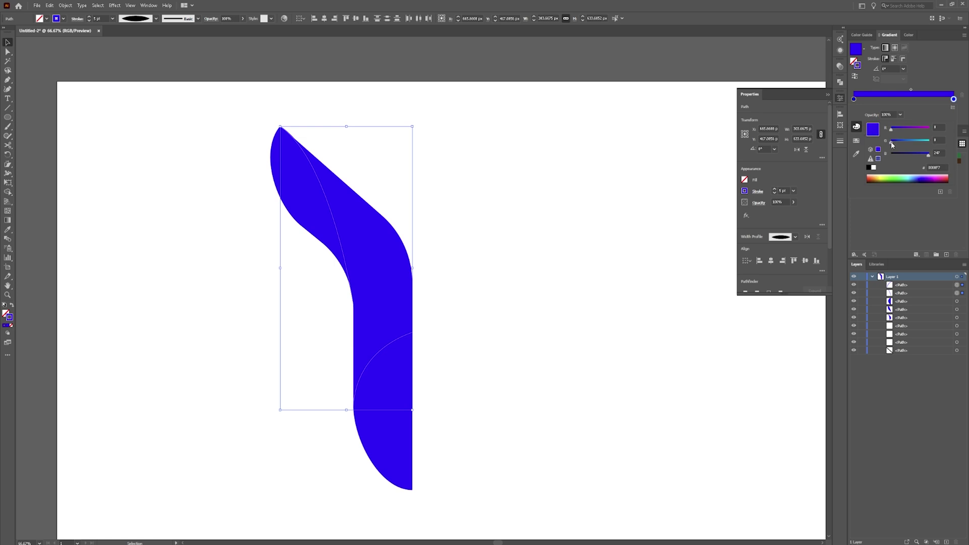
drag(891, 145, 908, 141)
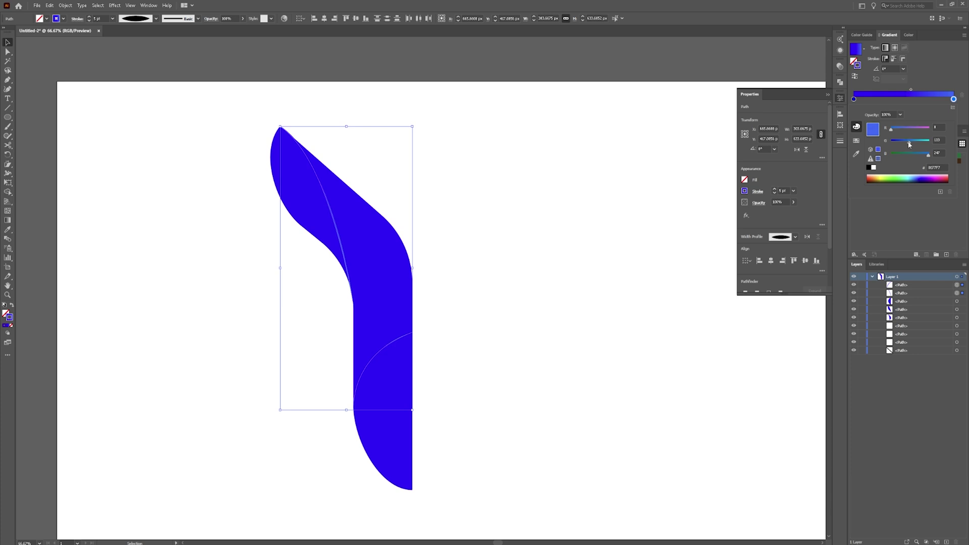
drag(909, 144, 891, 141)
Switch the end stop's color to HSB, lower its saturation to about 62%, and deselect the curves.
click(953, 107)
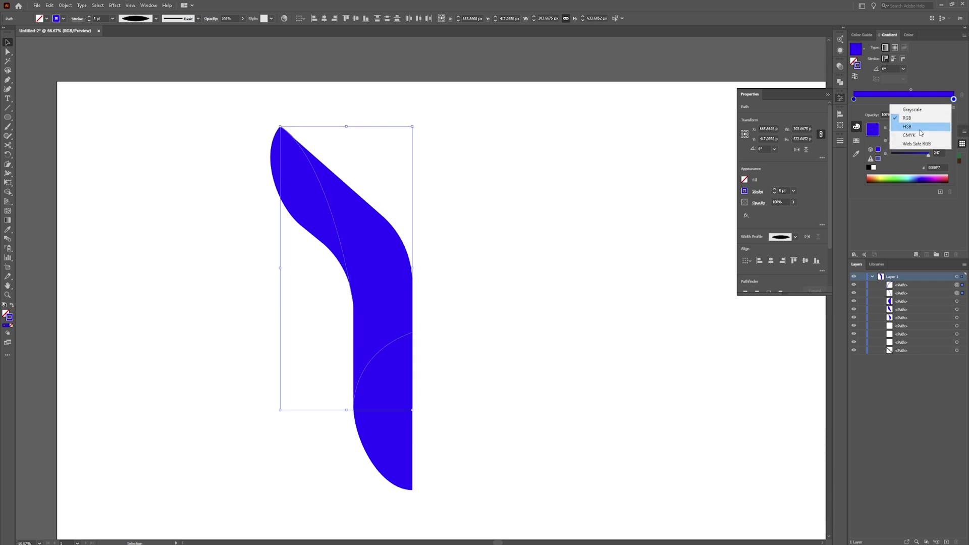
click(907, 126)
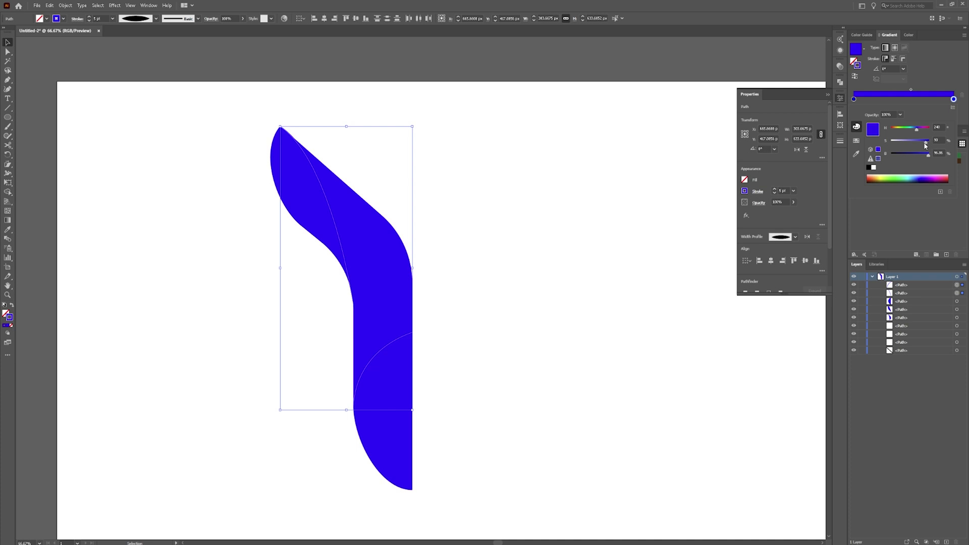
drag(922, 146, 928, 141)
click(953, 107)
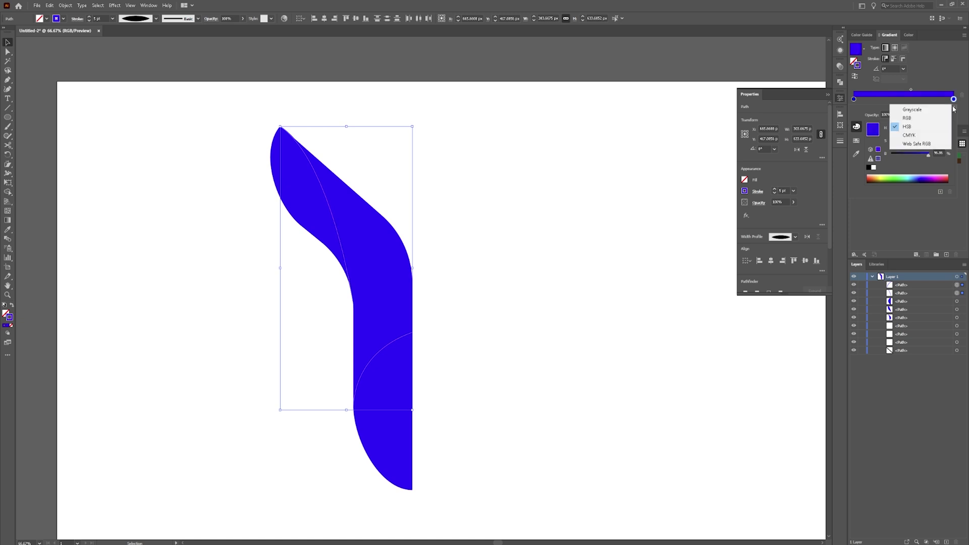
click(916, 131)
drag(929, 143, 914, 145)
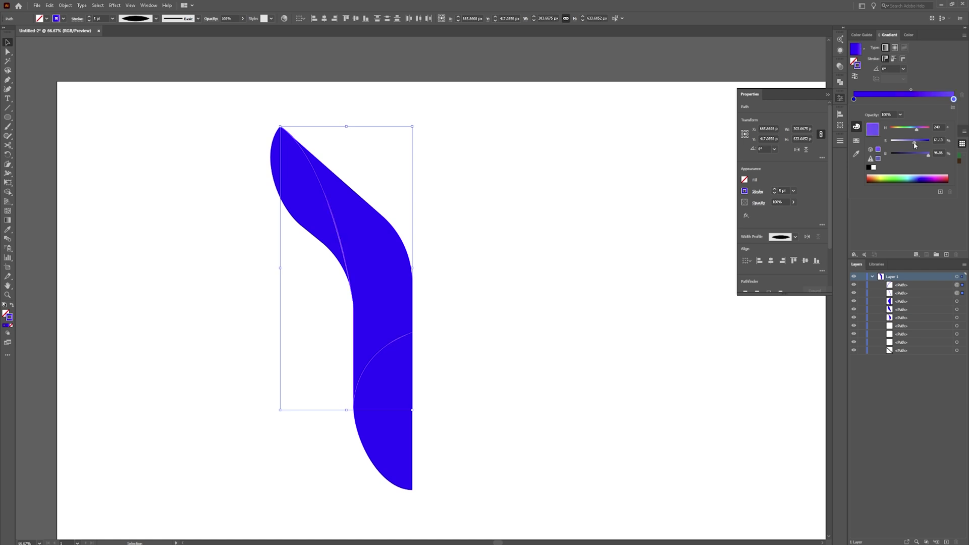
click(532, 231)
click(491, 231)
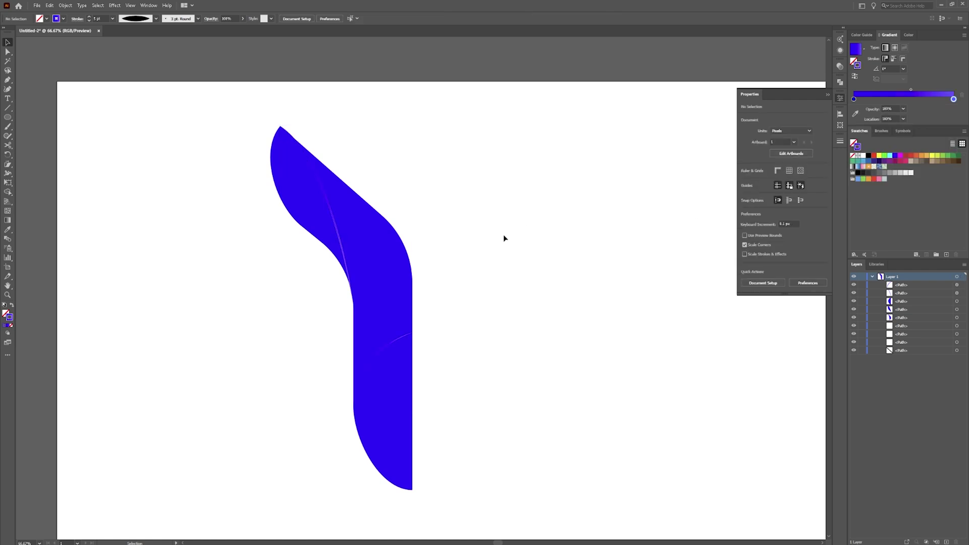
Select both curves, darken the gradient's start stop to about 70% brightness, and deselect them.
click(386, 347)
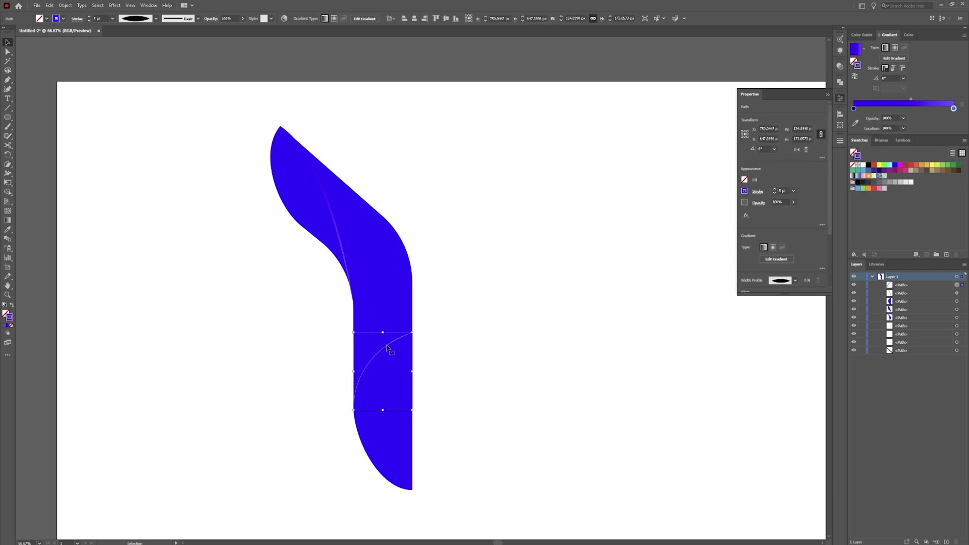
shift+click(346, 250)
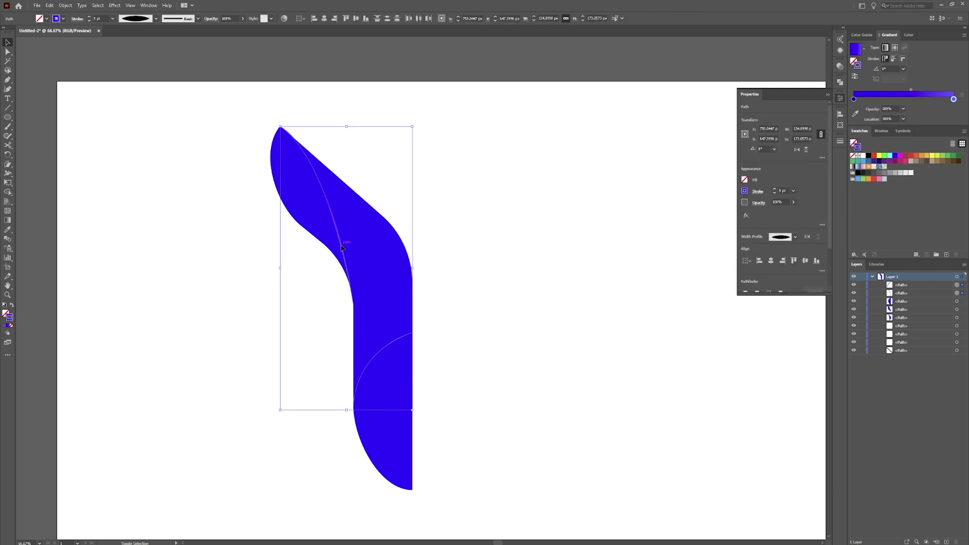
double_click(854, 99)
drag(930, 157, 918, 158)
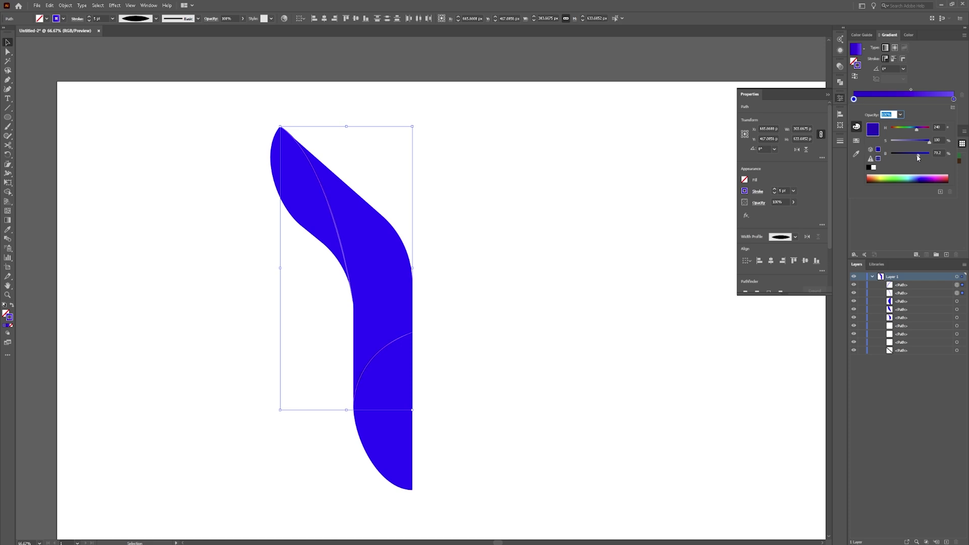
click(633, 176)
click(581, 175)
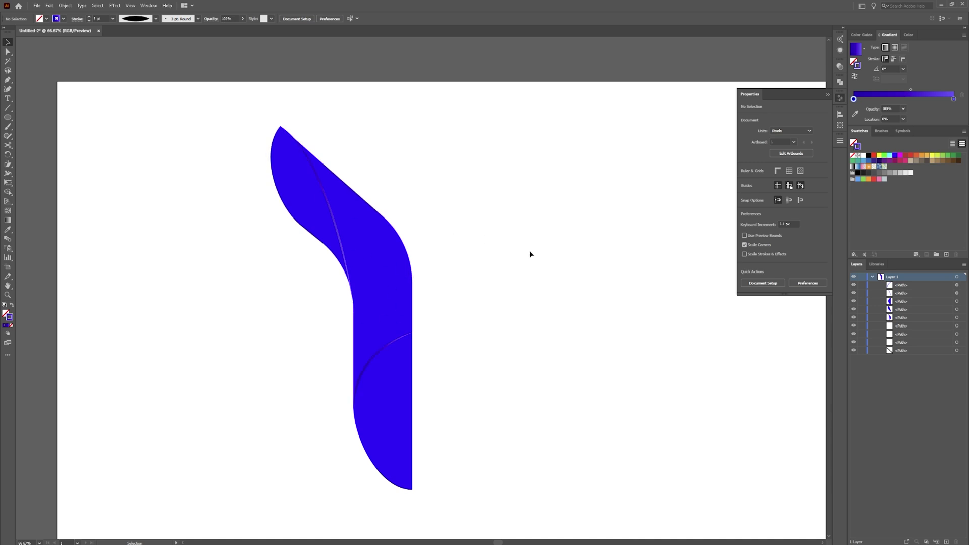
Select the long upper curve, move its stroke gradient's light stop to about 55%, add a dark blue end stop, and deselect.
click(397, 348)
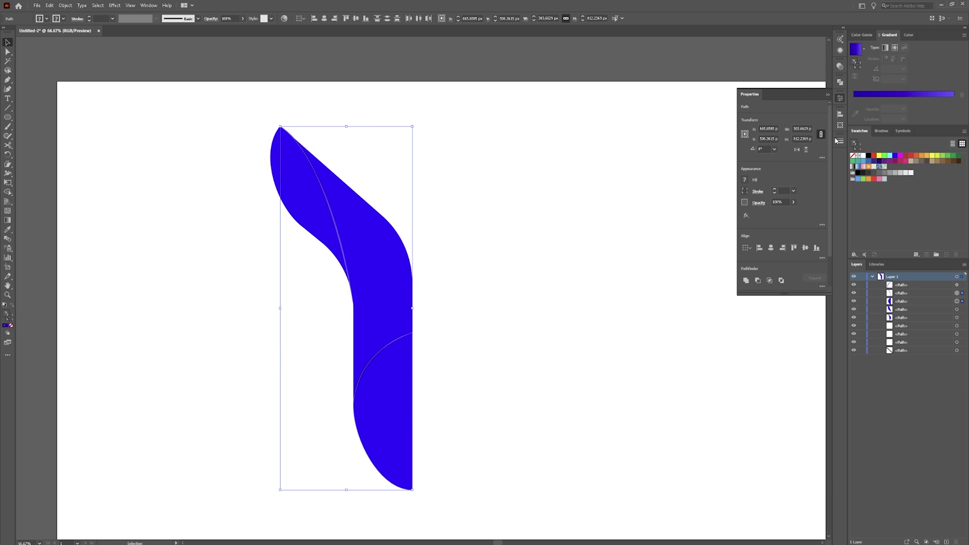
click(949, 96)
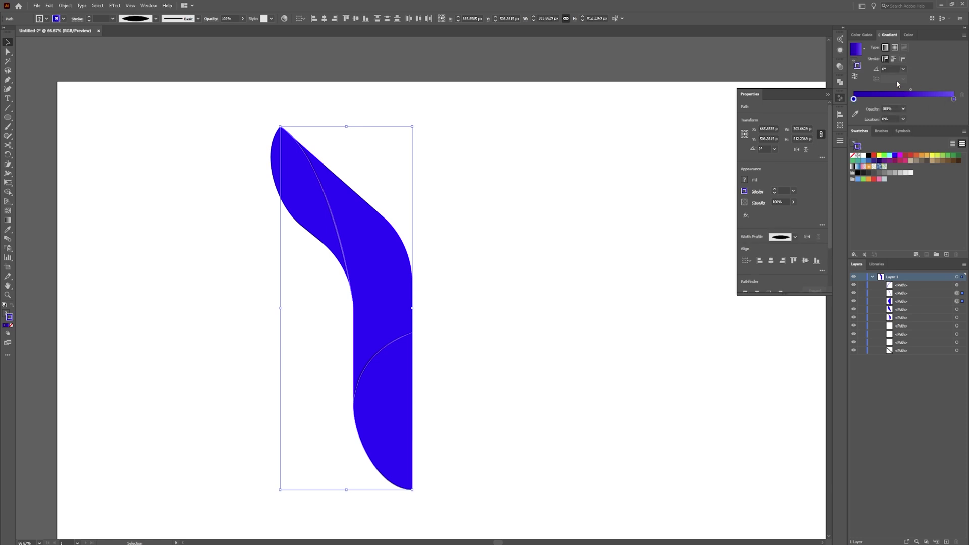
drag(946, 98, 909, 99)
click(953, 99)
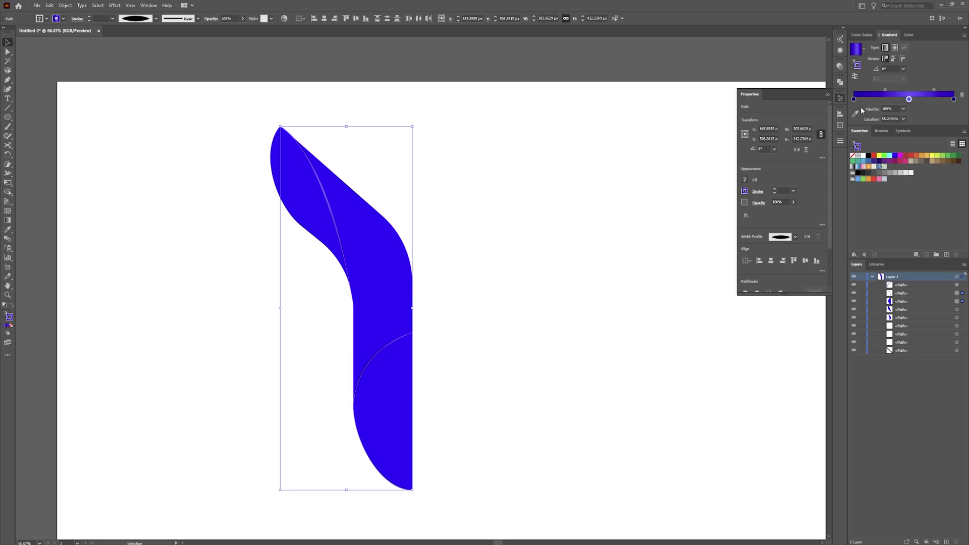
click(542, 186)
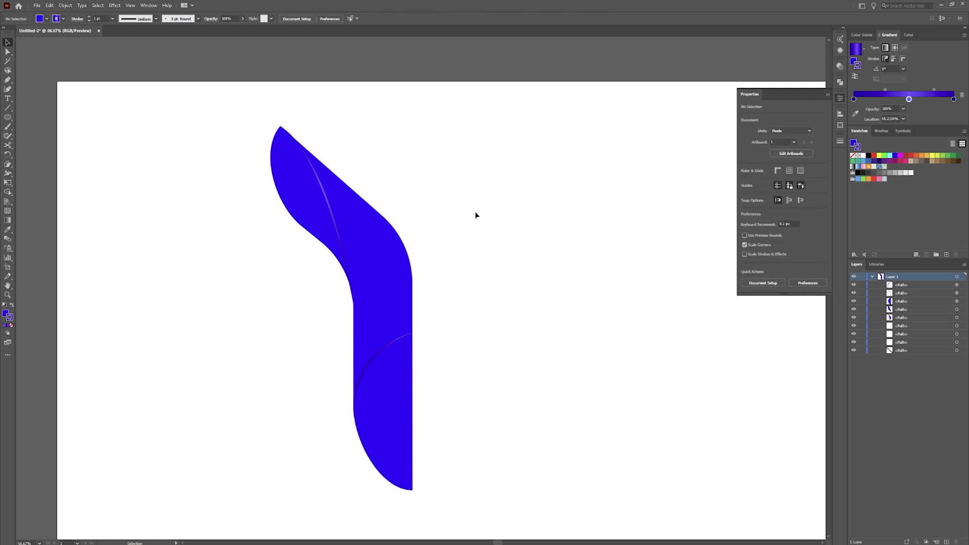
Give the lower curve's stroke gradient a light stop near the middle and a dark blue stop at 100%, and deselect it.
click(408, 347)
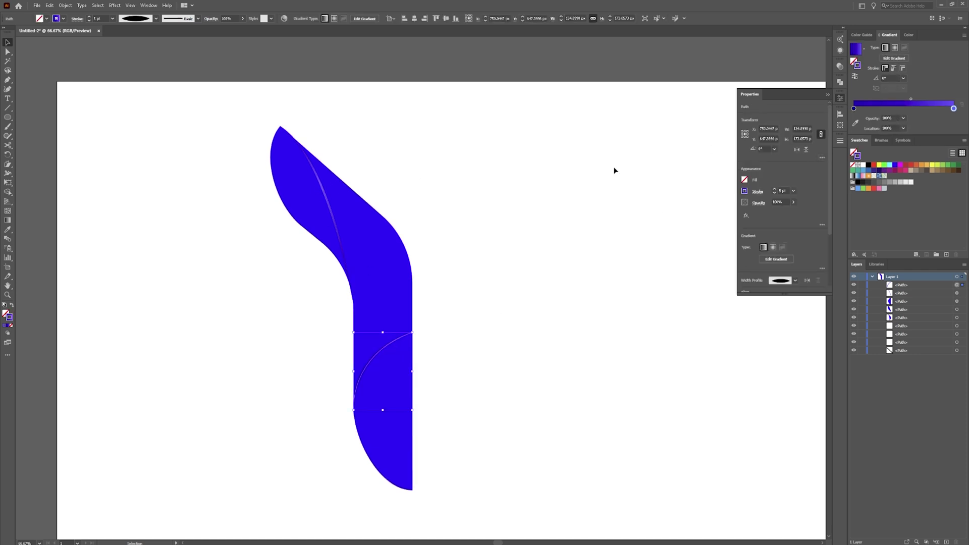
mouse_move(953, 108)
mouse_down()
mouse_move(900, 109)
mouse_move(953, 109)
mouse_up()
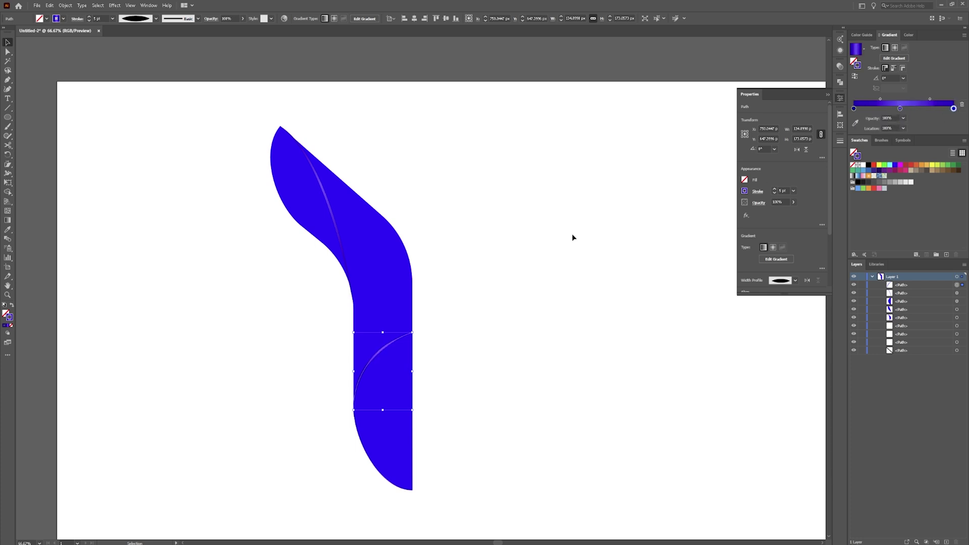
click(547, 235)
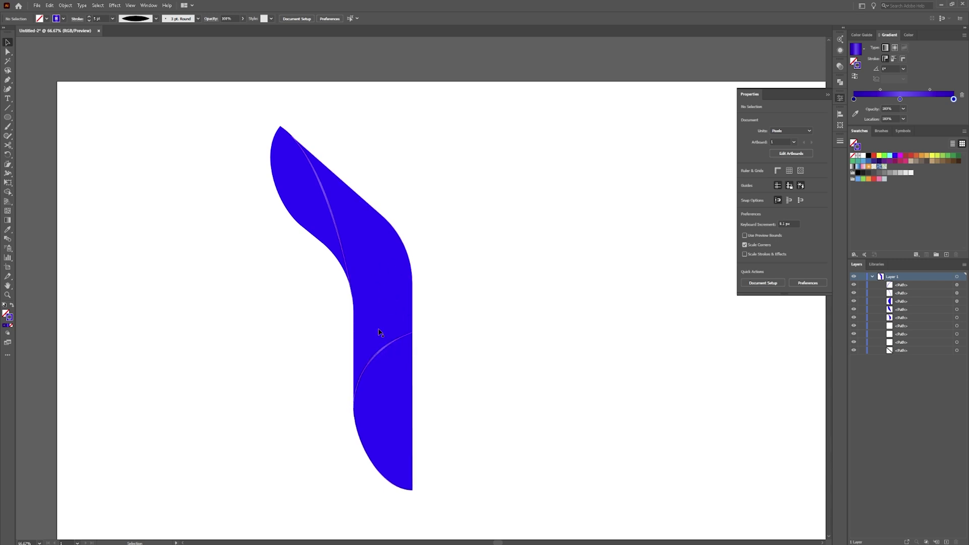
Duplicate the blue piece beside the long upper curve in place, in front of the original.
click(292, 188)
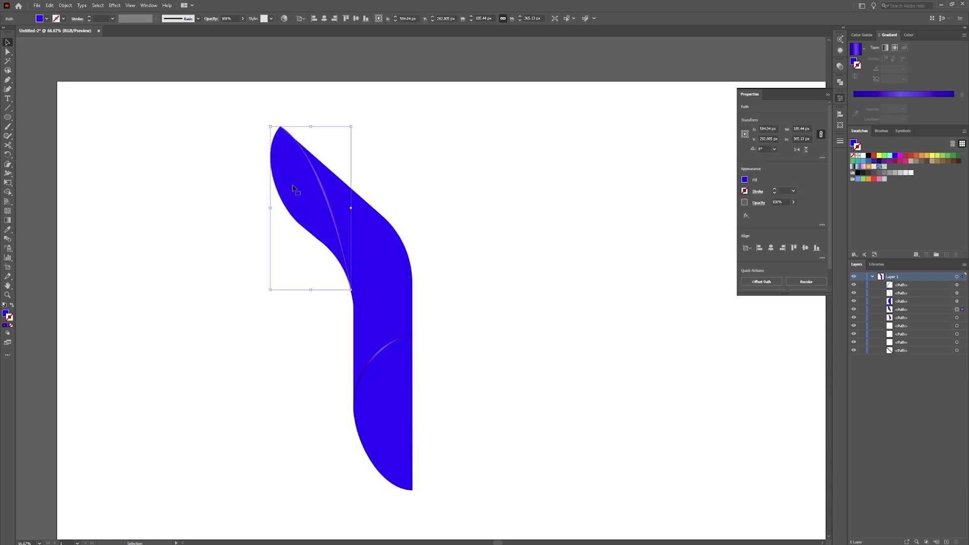
key(a)
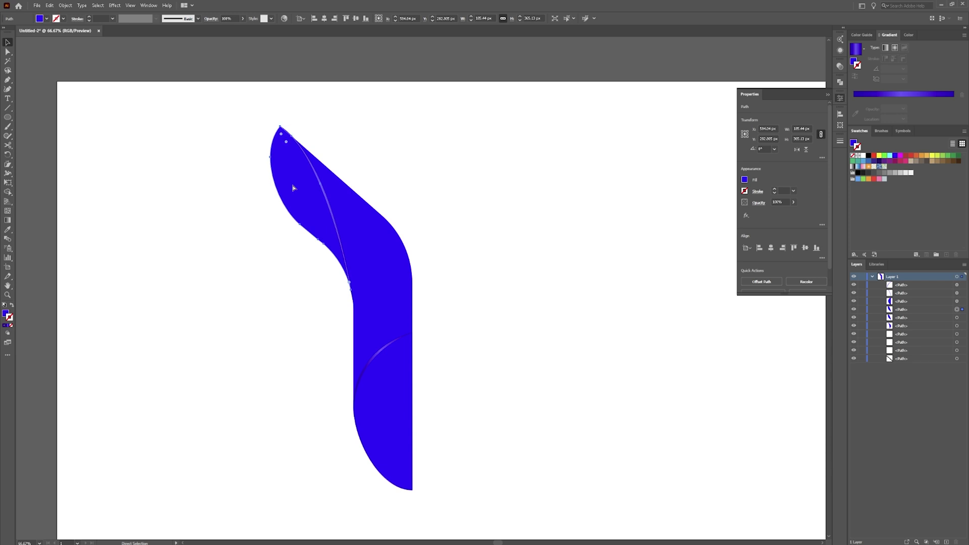
key(v)
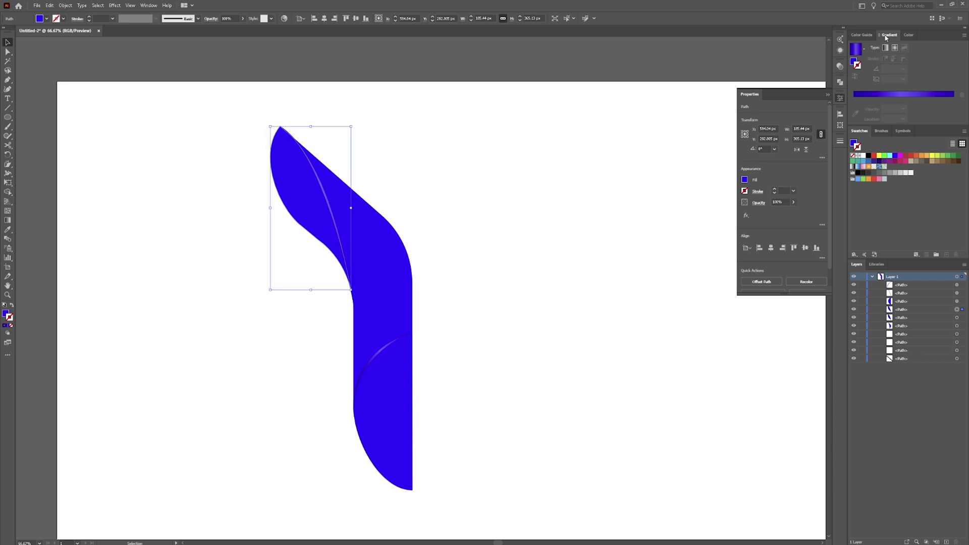
Fill the duplicated upper piece with the White, Black gradient and leave its stroke set to none.
click(863, 48)
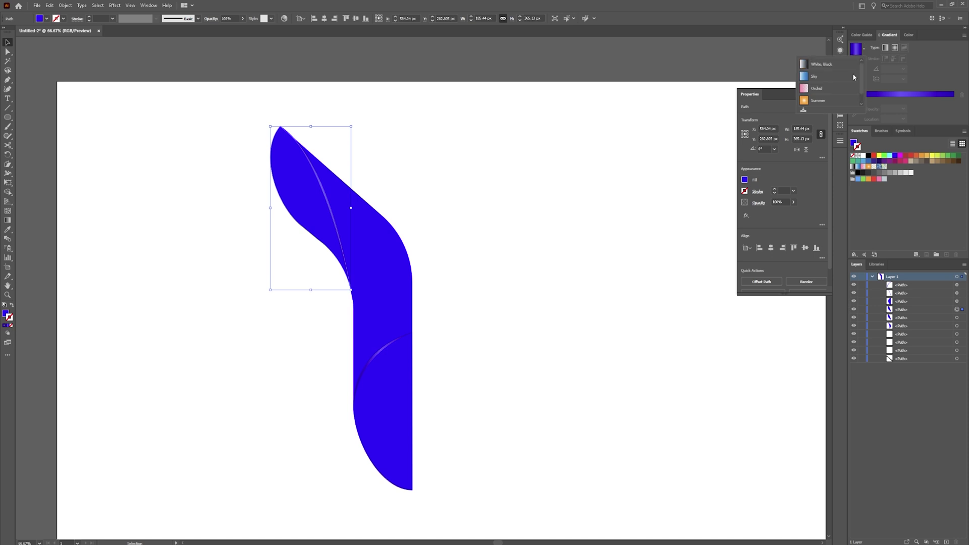
click(832, 67)
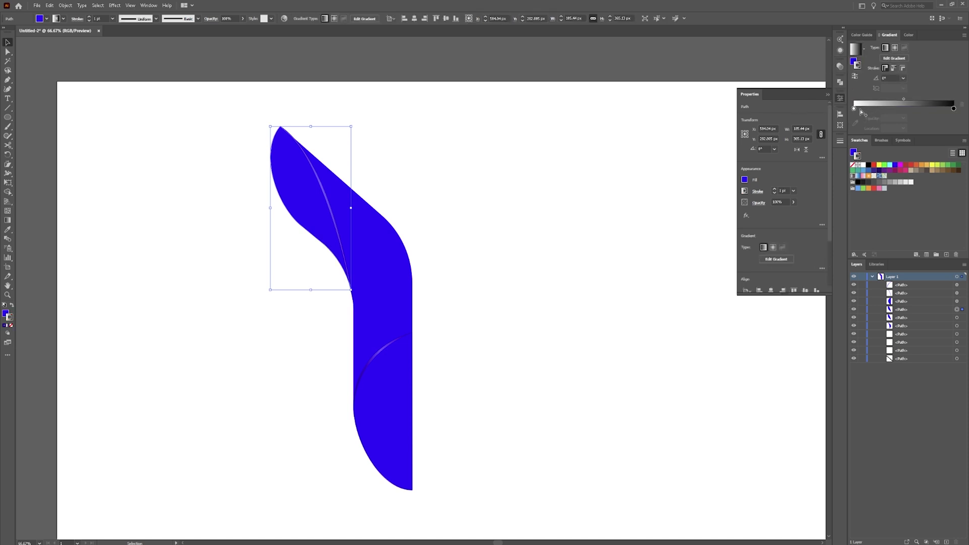
click(853, 165)
click(854, 144)
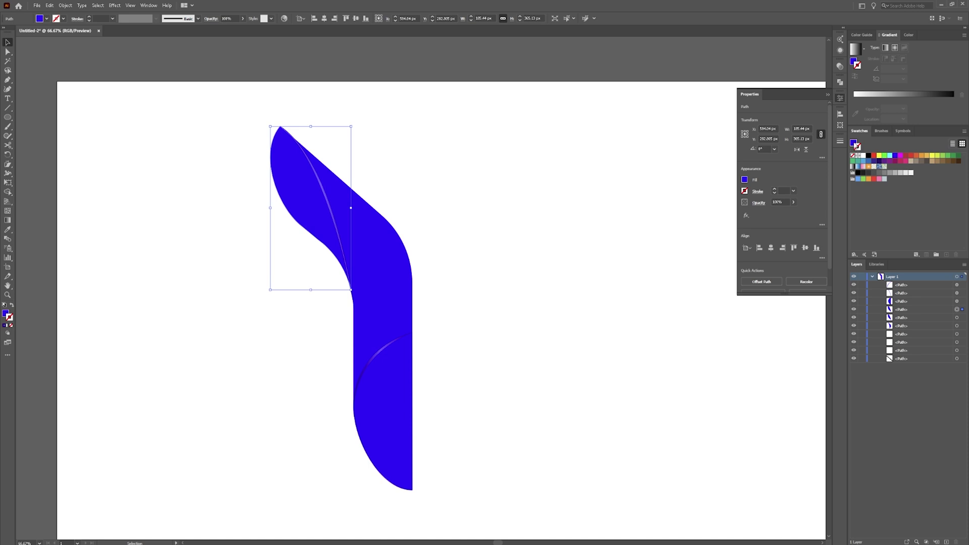
click(855, 49)
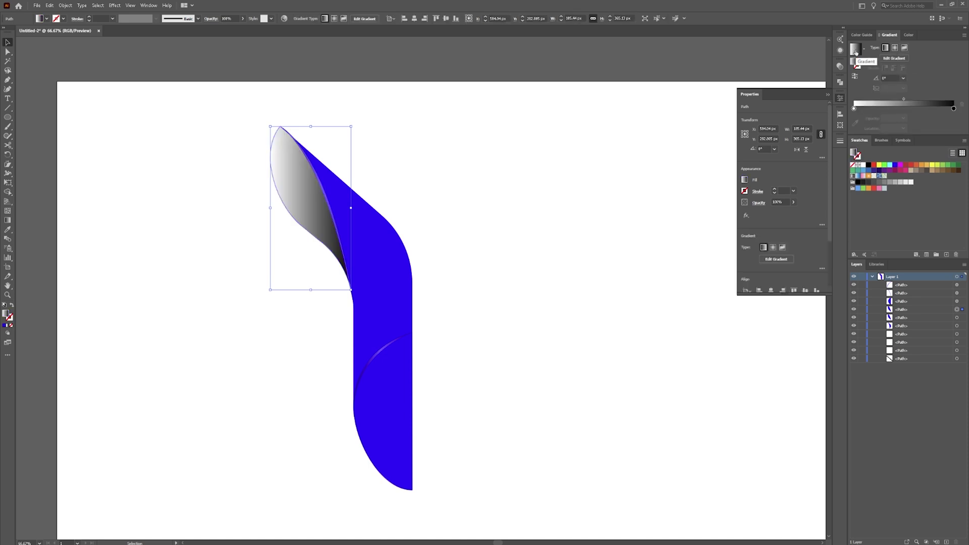
Change the gradient's white stop to blue at 100% saturation with 0% opacity, and deselect the piece.
double_click(853, 108)
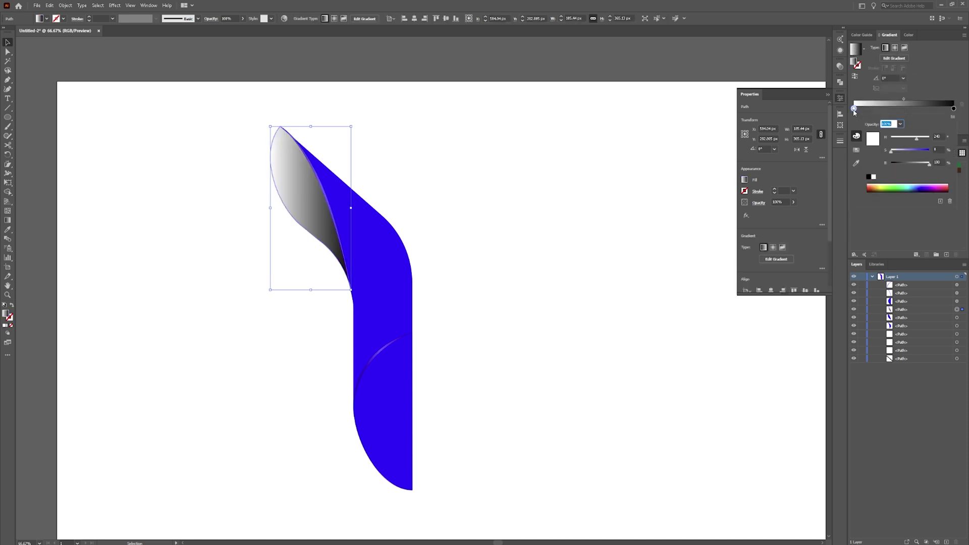
drag(891, 150, 930, 150)
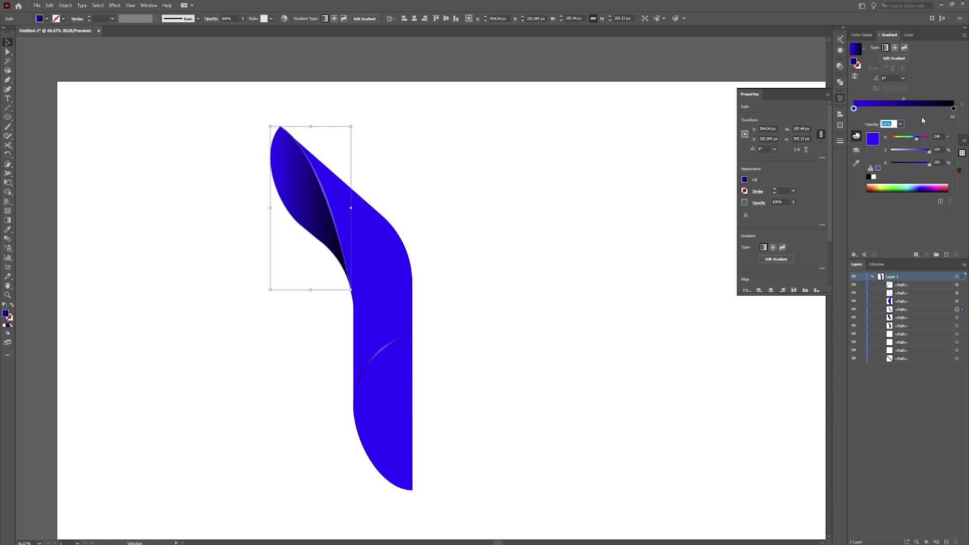
text(0)
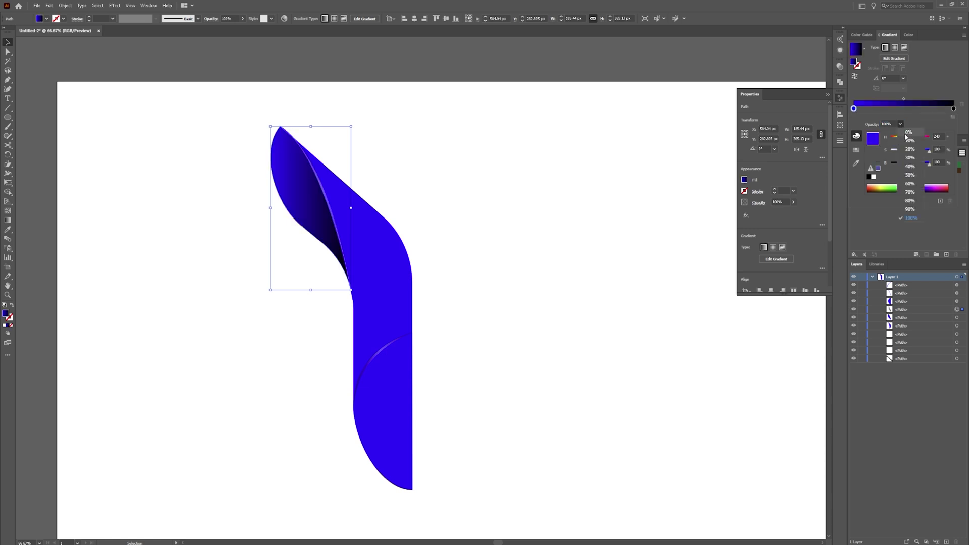
key(Return)
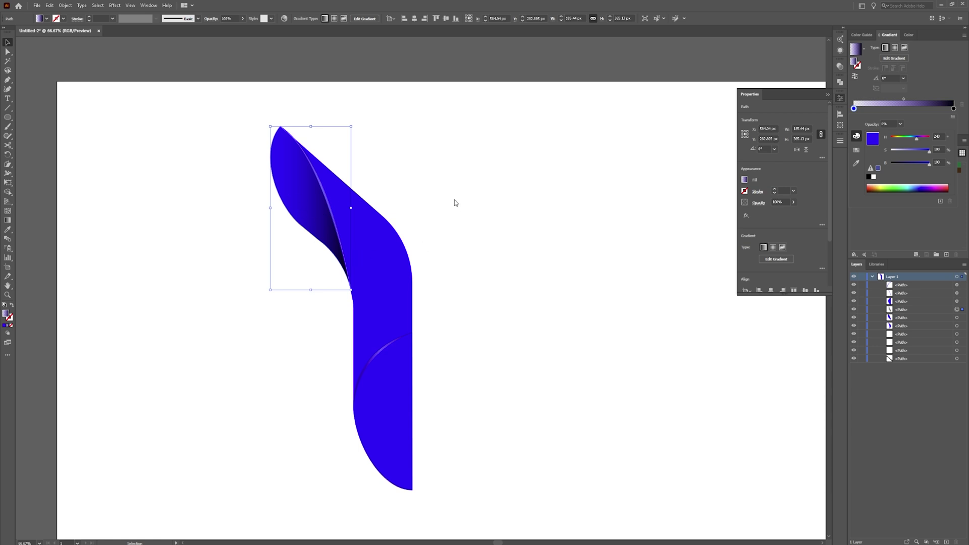
key(Escape)
key(ctrl+shift+a)
Duplicate the middle blue piece in place and copy the transparent-to-black gradient fill onto the duplicate with the Eyedropper.
click(372, 255)
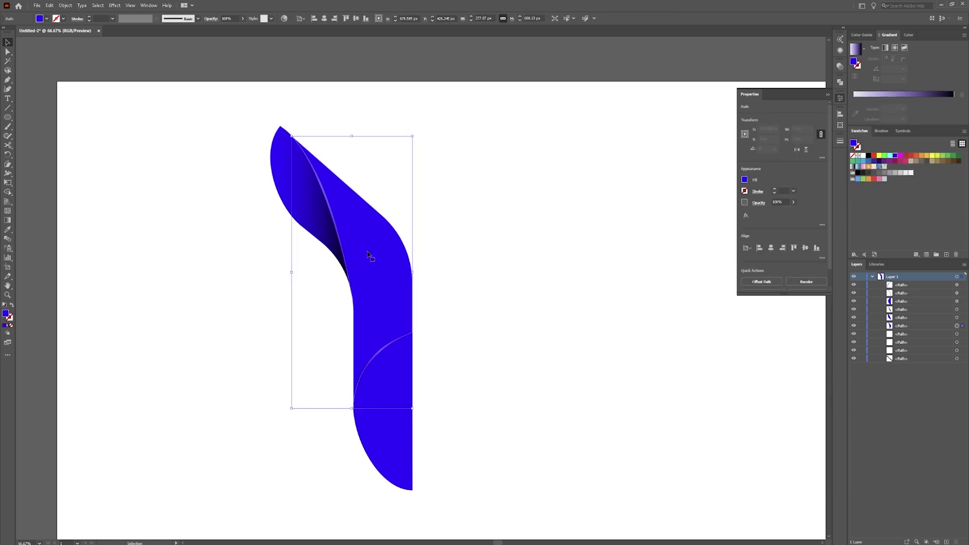
key(a)
key(ctrl+c)
key(ctrl+f)
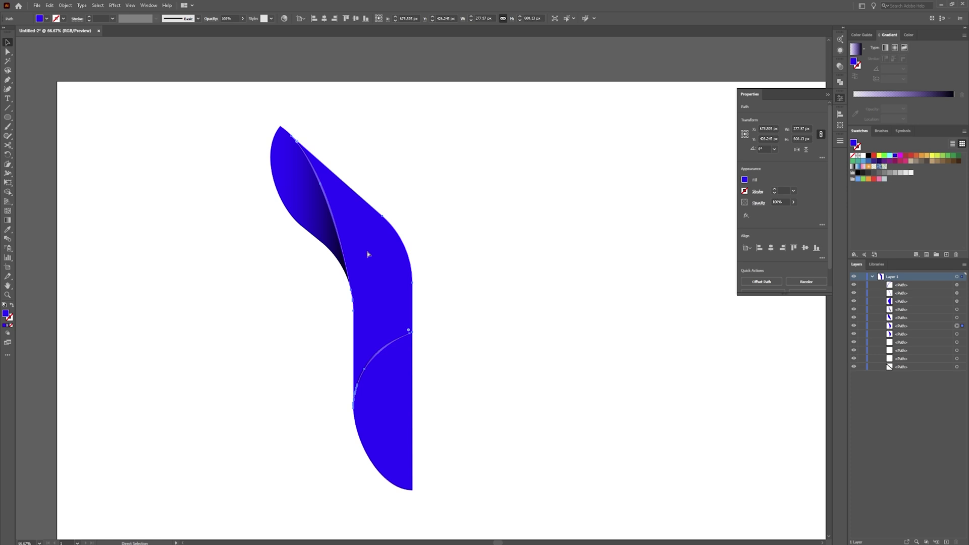
key(v)
key(i)
click(316, 207)
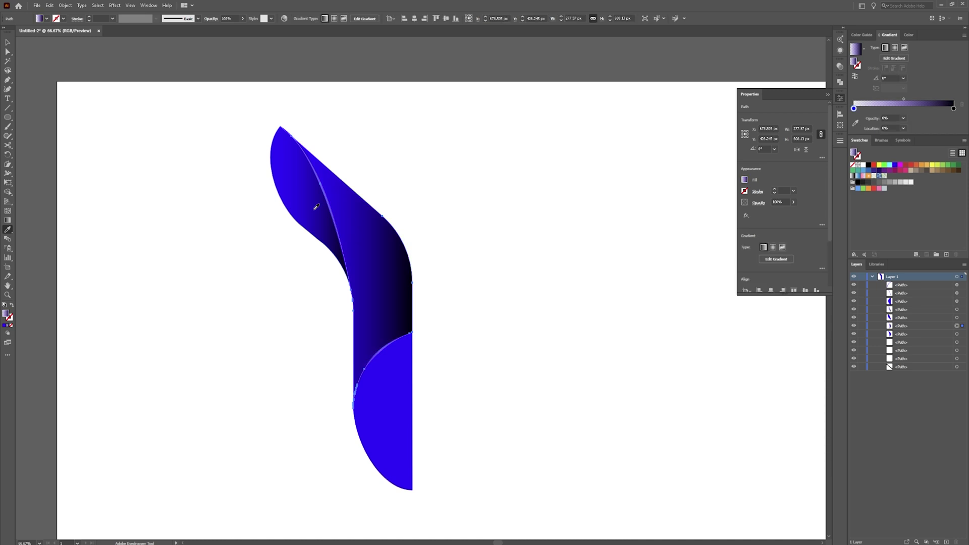
Redirect the middle piece's gradient to about 129° so it runs from transparent near the lower curve to dark at the upper end.
key(g)
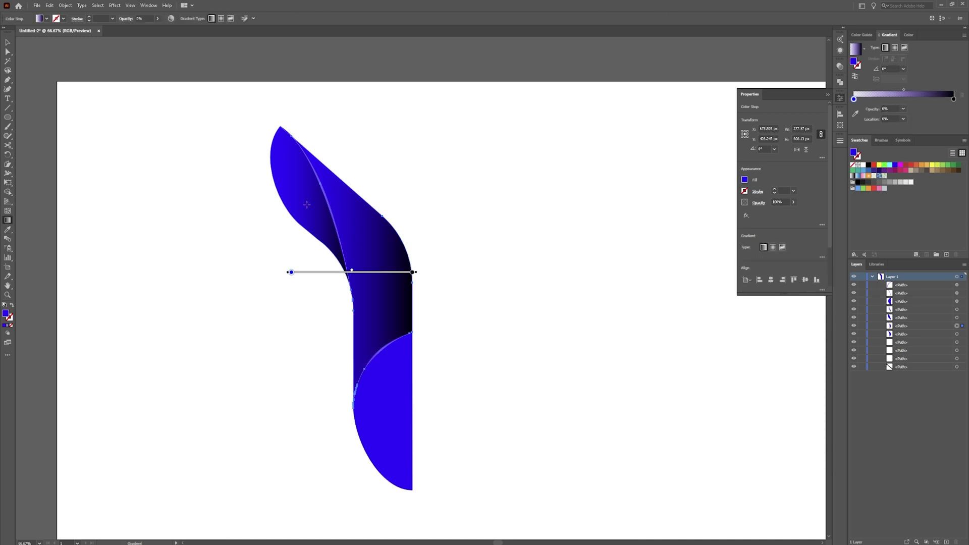
drag(412, 331, 320, 151)
drag(372, 252, 347, 265)
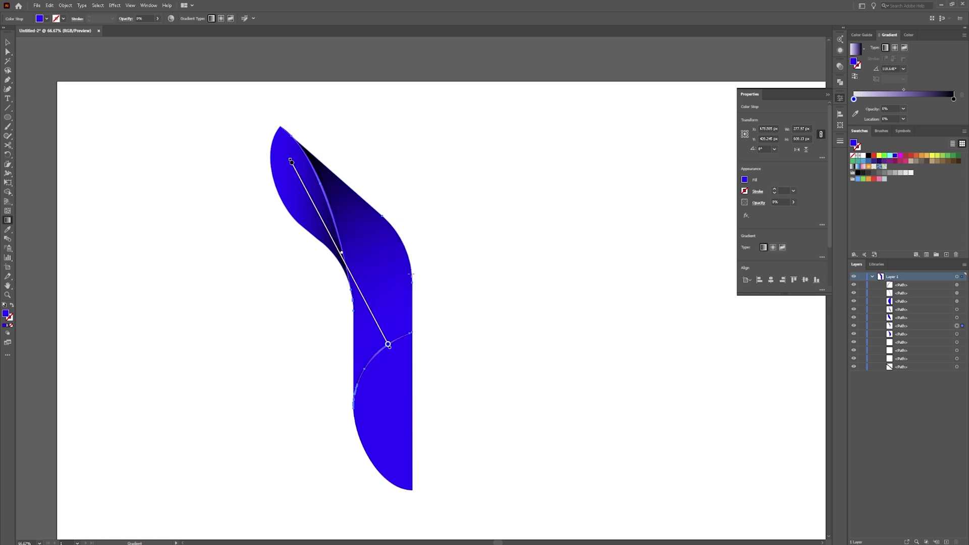
drag(388, 344, 422, 298)
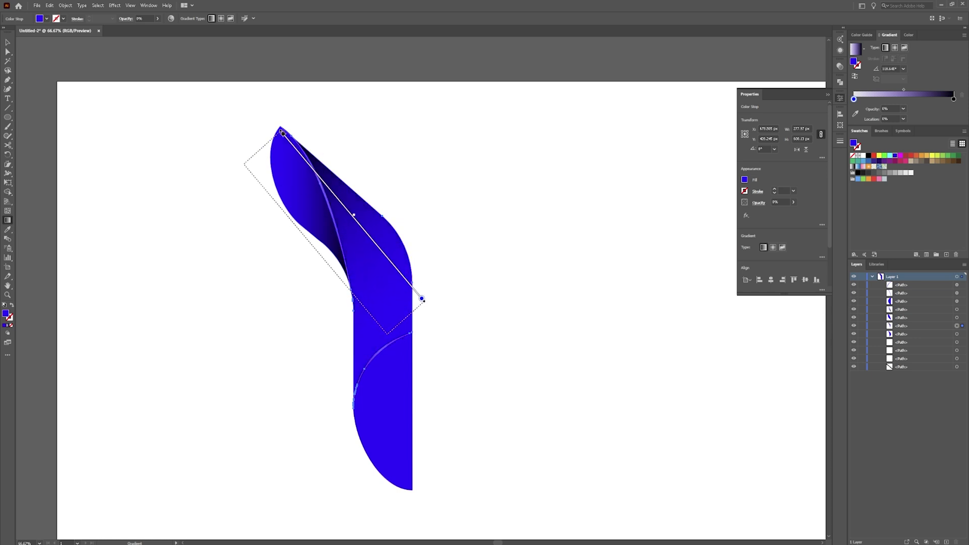
drag(302, 152, 293, 136)
drag(422, 299, 384, 331)
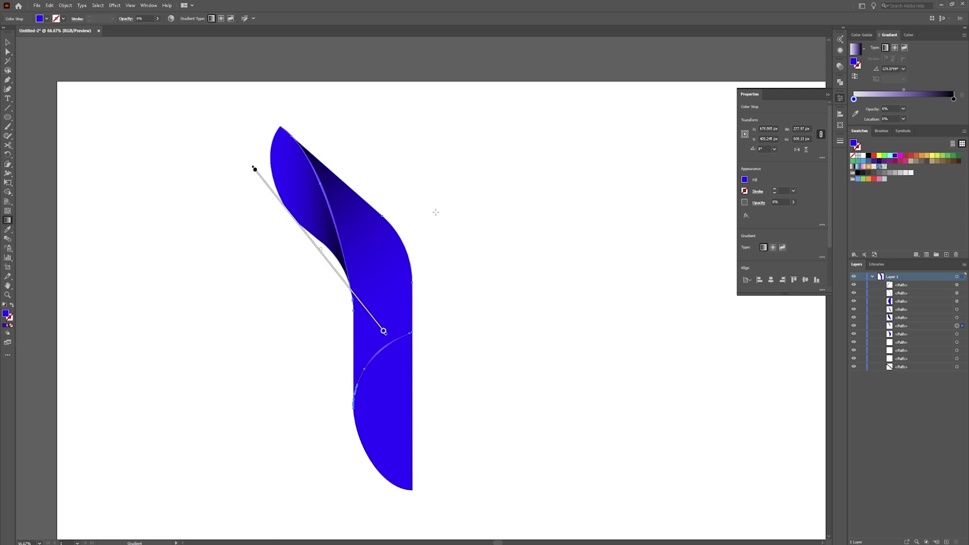
Duplicate the lowest blue piece in place and copy the middle piece's gradient fill onto the duplicate with the Eyedropper.
key(v)
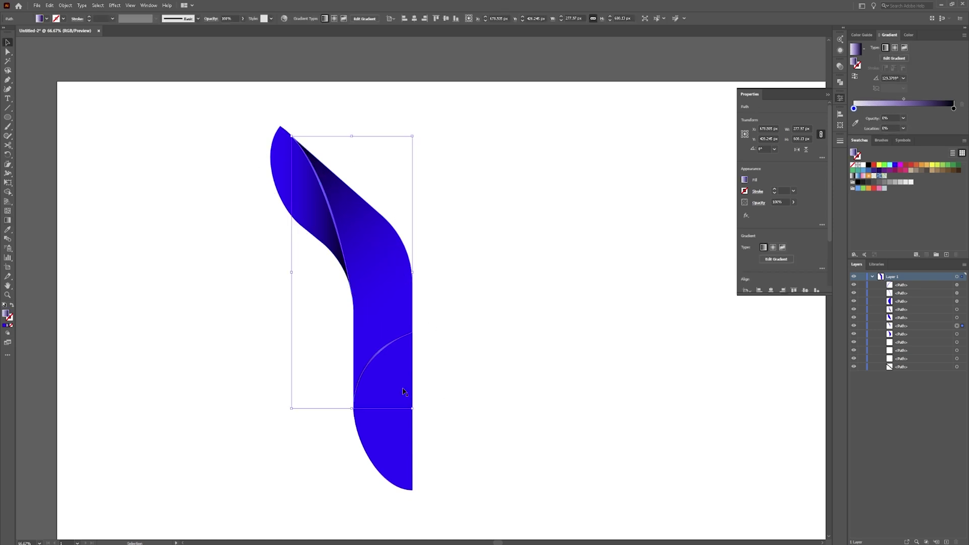
click(393, 428)
key(a)
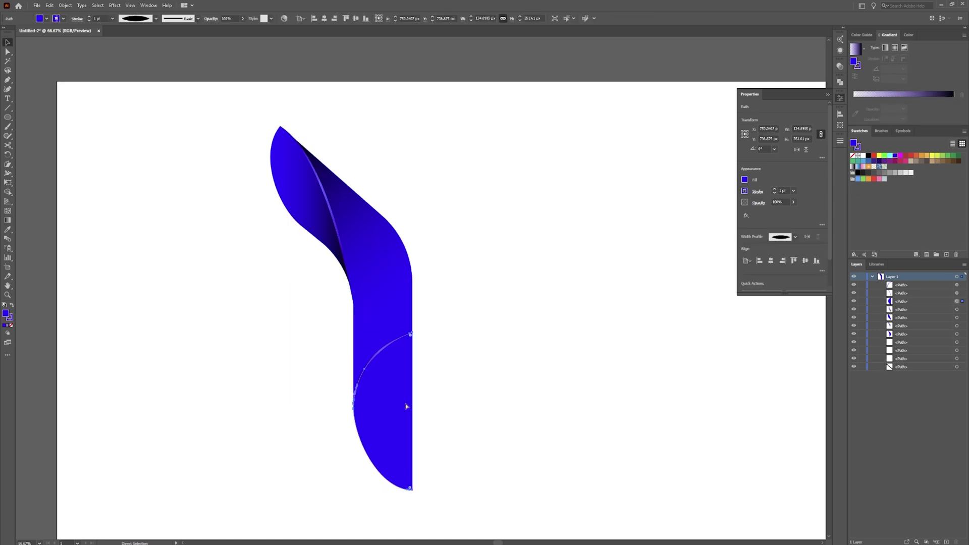
key(ctrl+c)
key(ctrl+f)
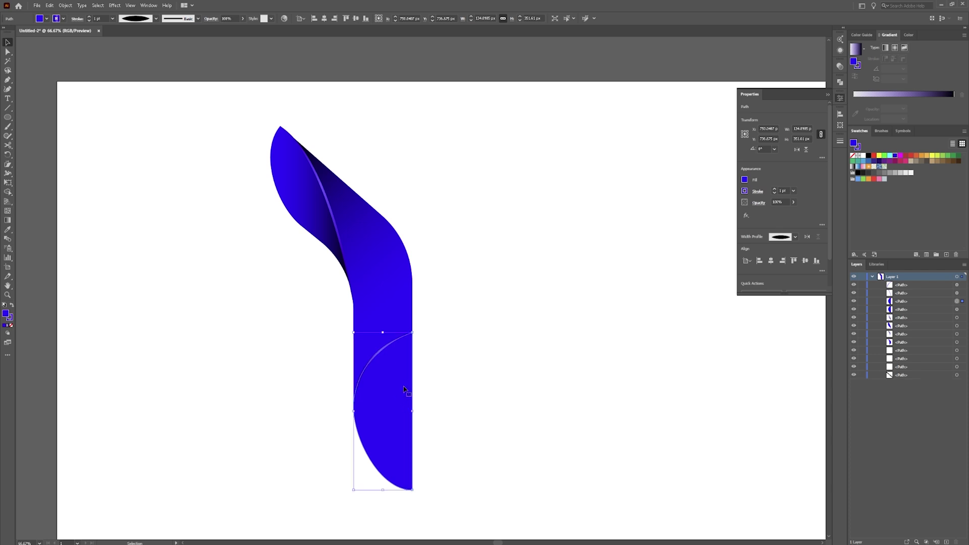
key(i)
click(356, 221)
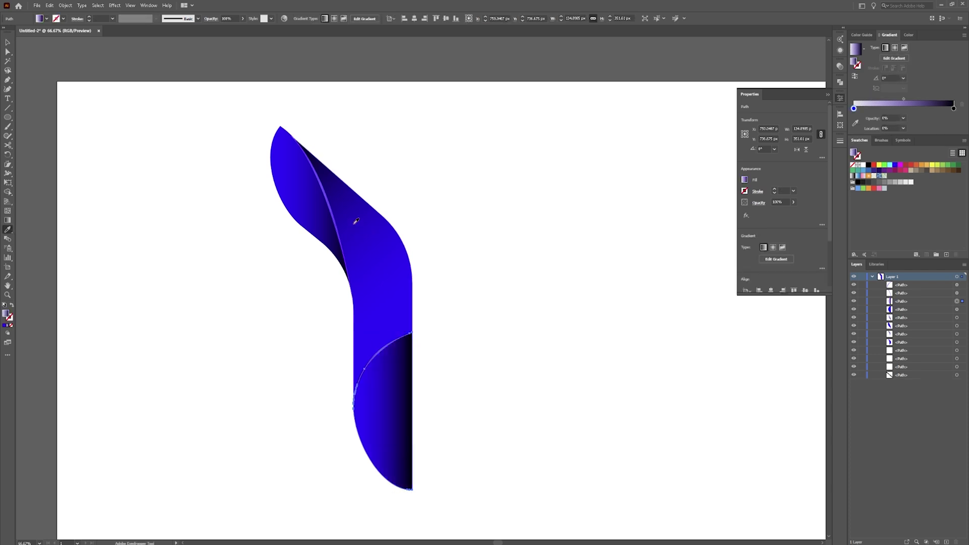
Redirect the lowest piece's gradient upward at about 78° so the dark end lies along the lower curve, and deselect it.
key(g)
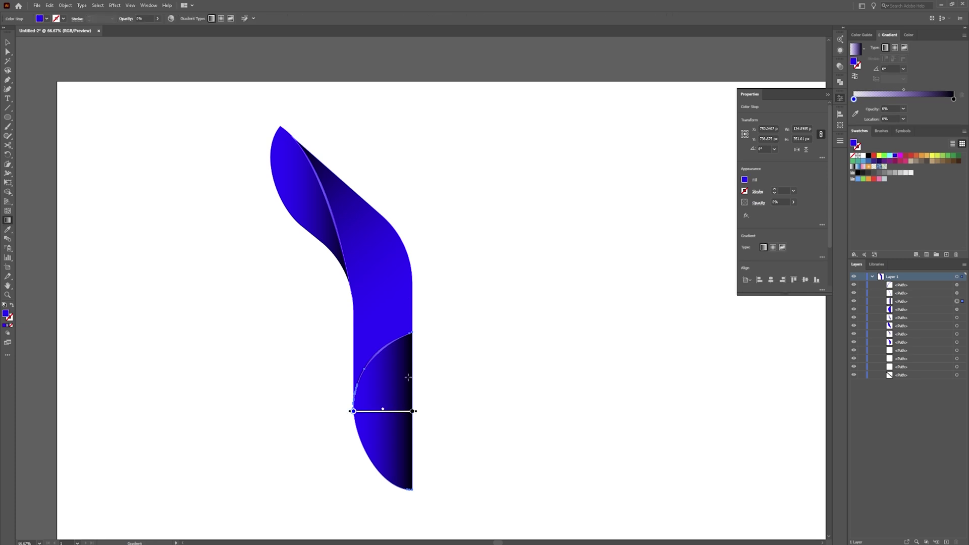
drag(364, 488, 399, 322)
key(v)
key(ctrl+shift+a)
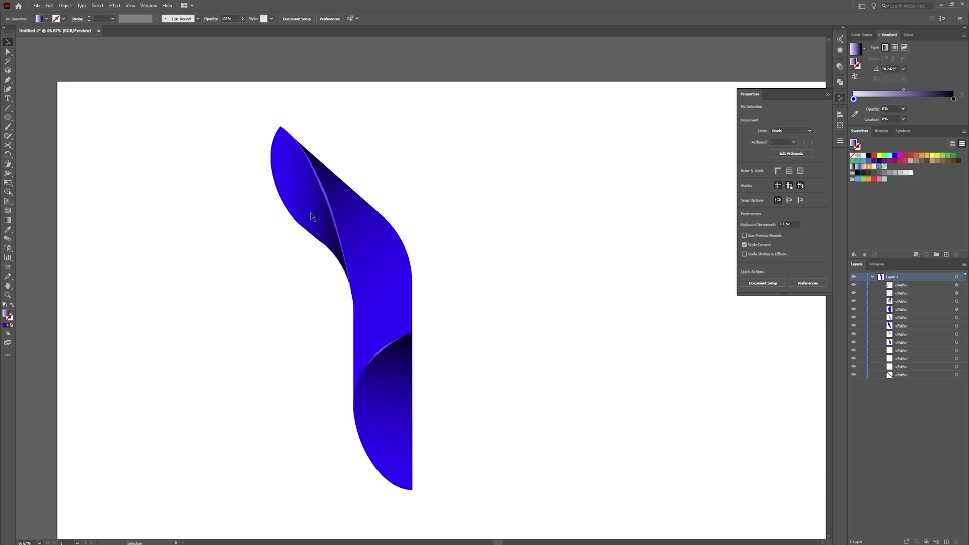
Place a copy of the uppermost gradient piece about 207 px to the left of the original and add a thick blue stroke to the copy.
click(291, 188)
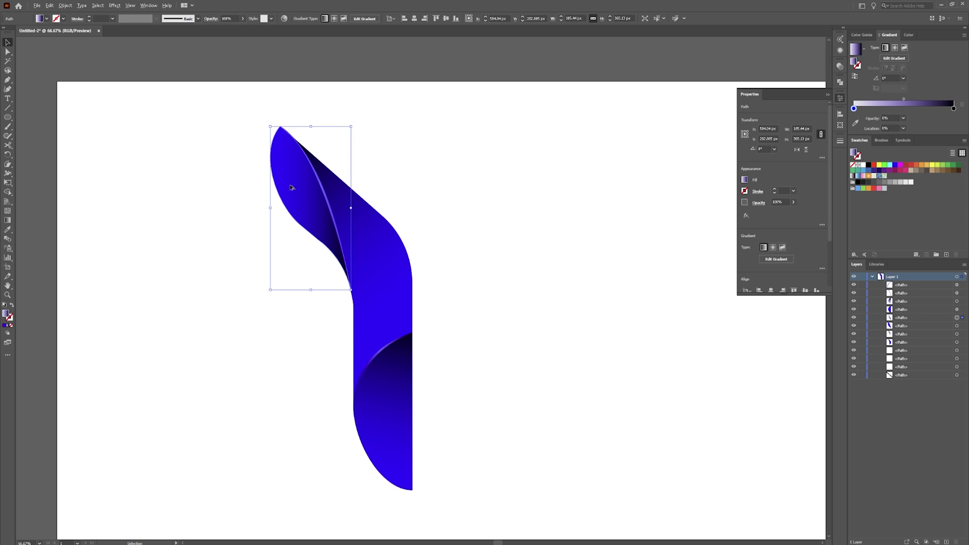
alt+drag(290, 188, 199, 187)
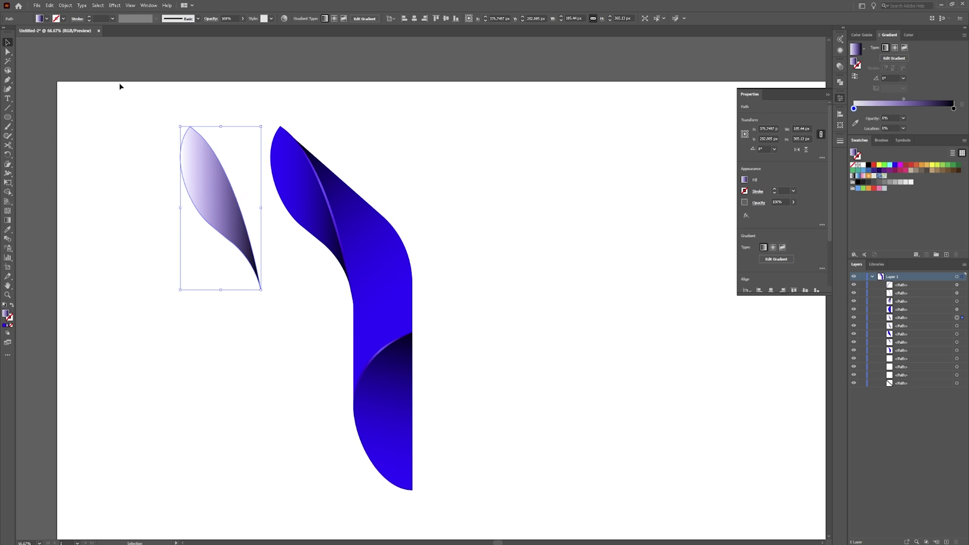
click(90, 18)
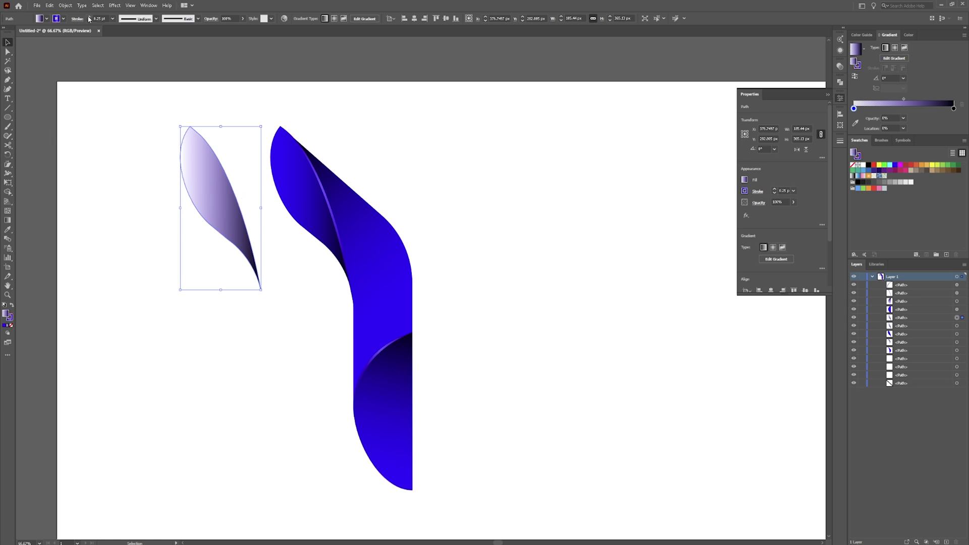
click(90, 17)
click(89, 17)
click(89, 17)
click(89, 17)
click(89, 17)
click(89, 17)
click(89, 17)
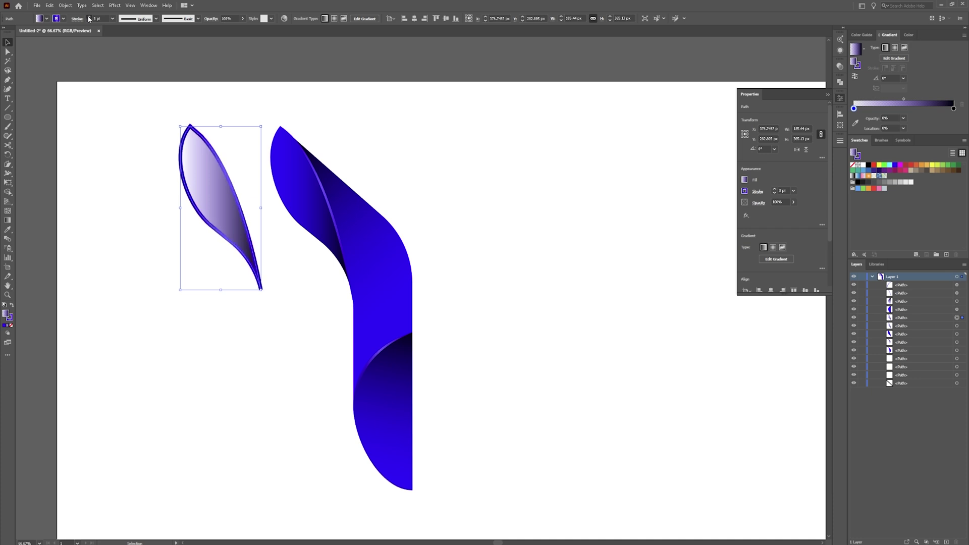
Set the stroke weight of the copied leaf-shaped gradient piece to 30 pt.
click(89, 18)
click(89, 17)
click(89, 18)
click(89, 17)
click(89, 17)
click(112, 19)
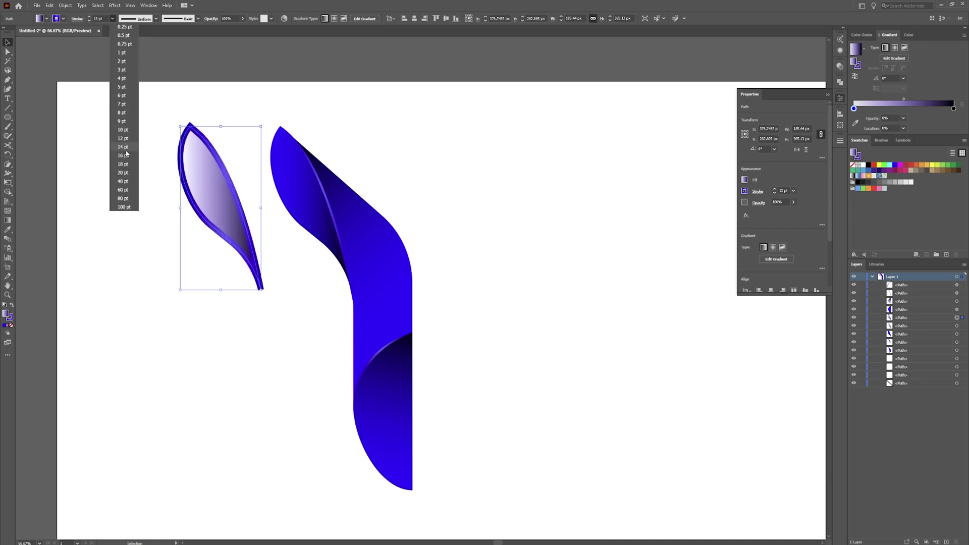
click(122, 181)
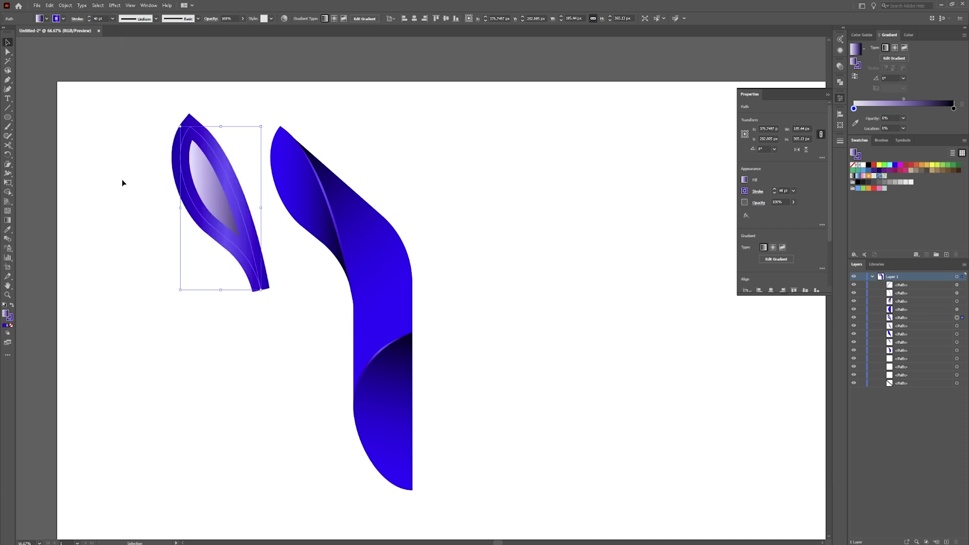
click(96, 19)
text(30)
key(Return)
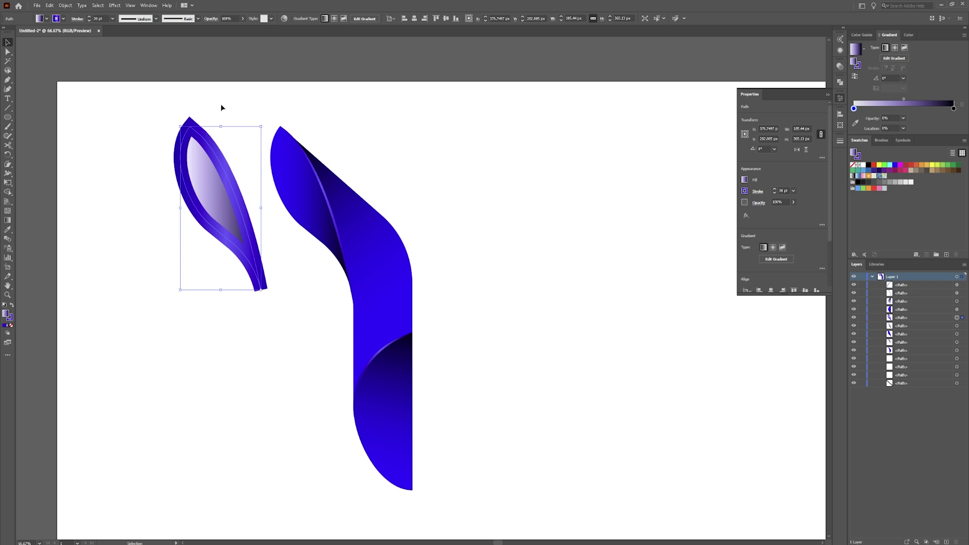
Expand only the stroke of the leaf-shaped copy, leaving its fill out of the expansion.
right_click(204, 185)
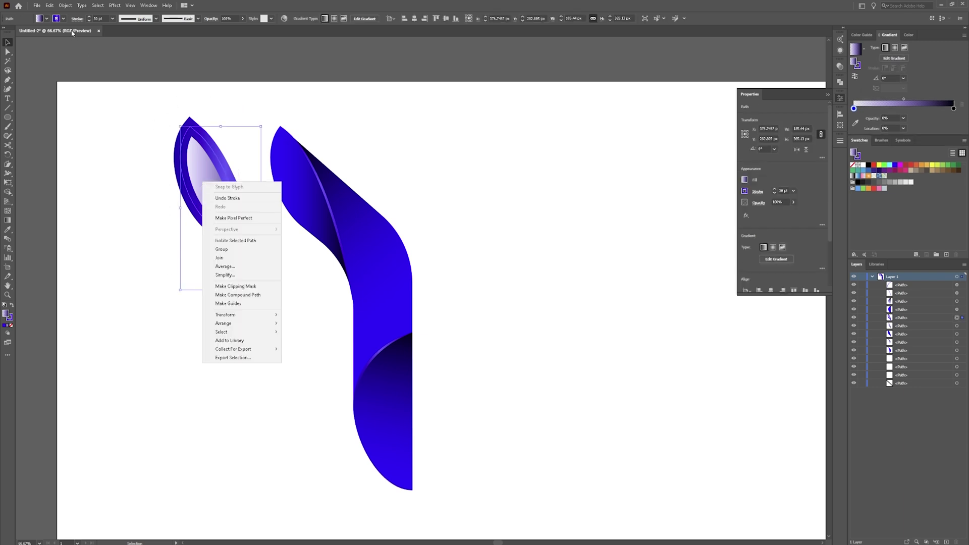
click(65, 5)
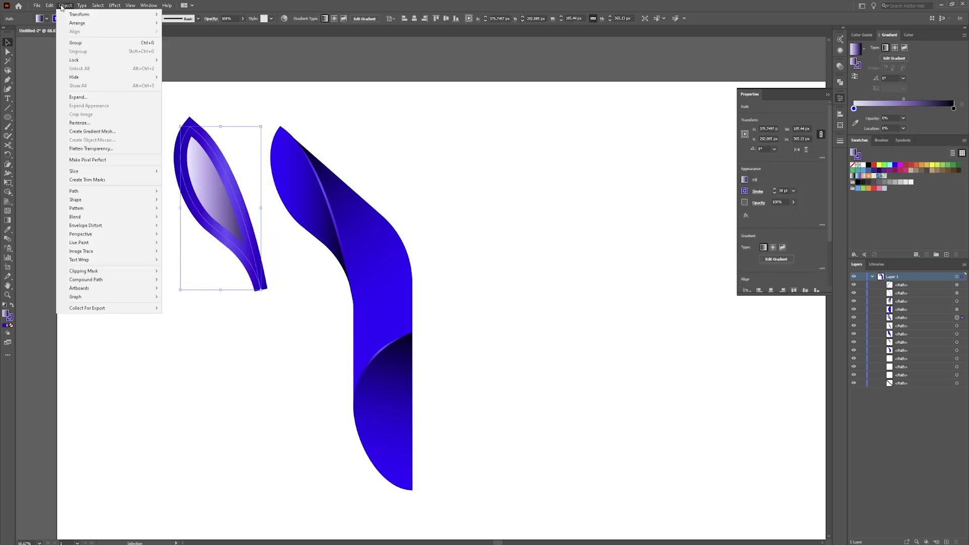
click(102, 97)
click(455, 259)
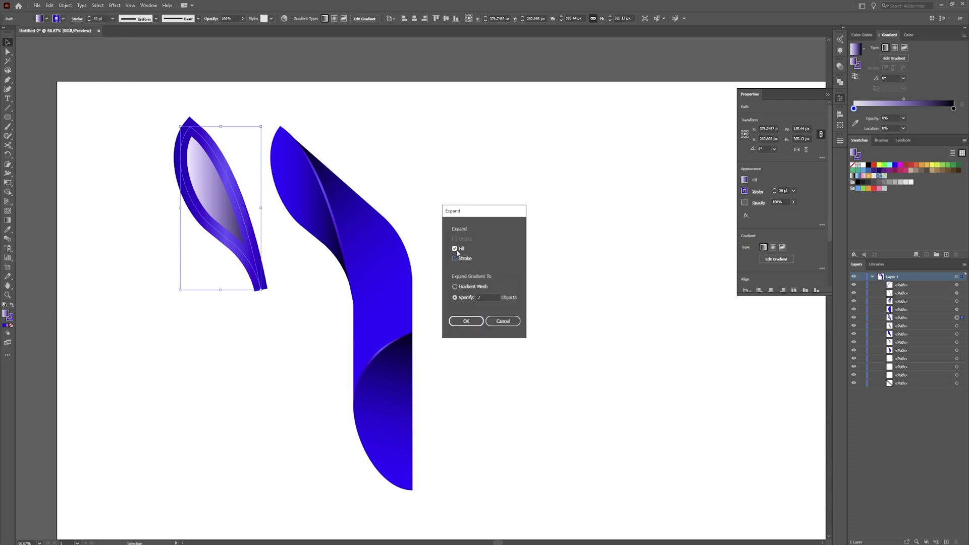
click(455, 249)
click(454, 258)
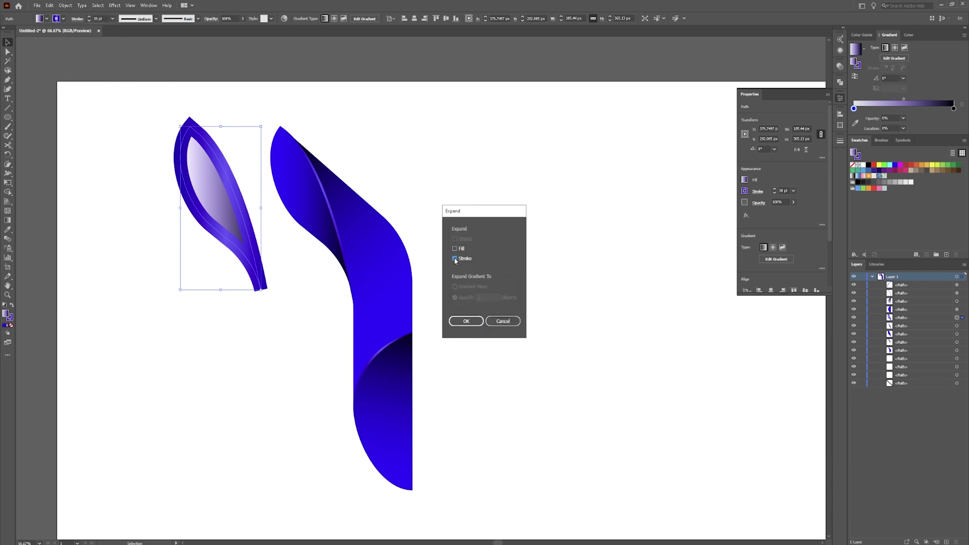
click(466, 321)
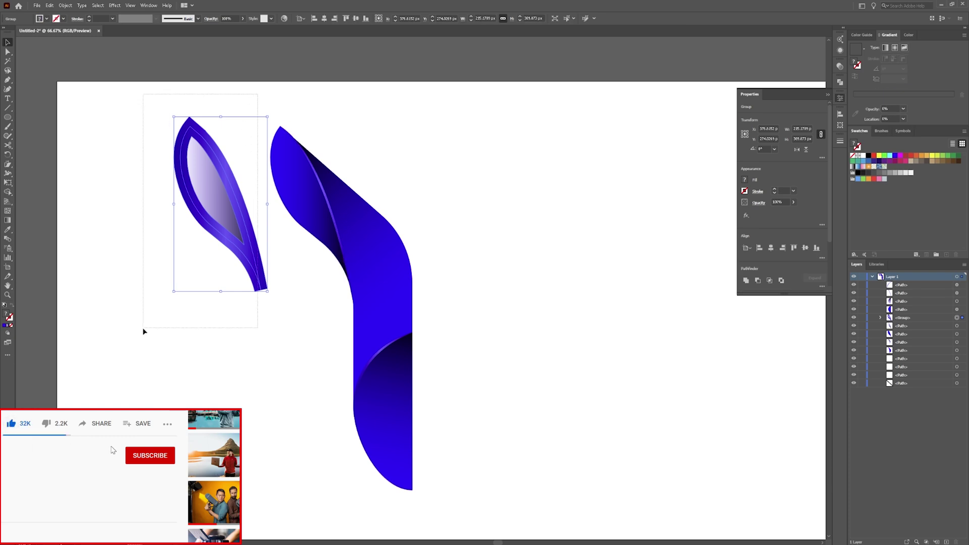
Split the expanded leaf-shaped copy into separate pieces with Pathfinder Divide and deselect it.
click(840, 82)
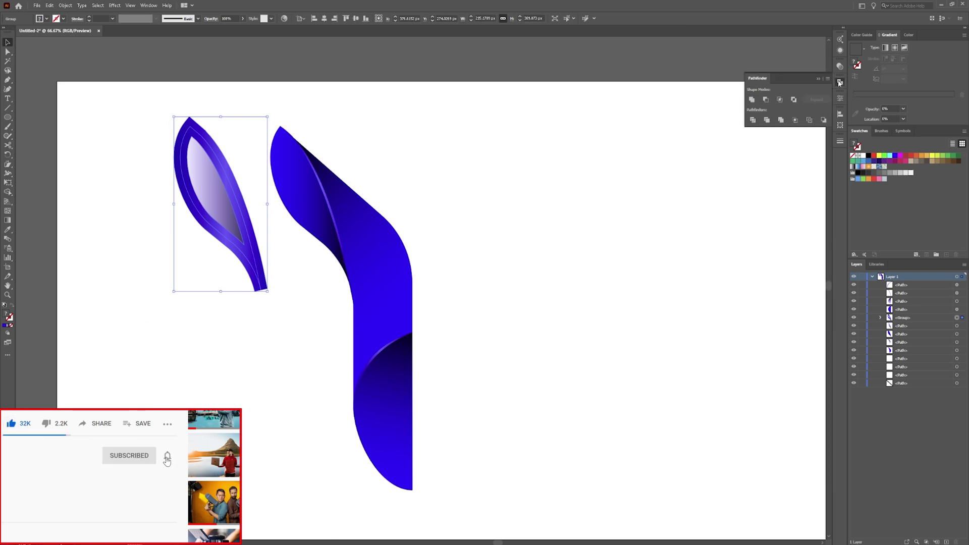
click(752, 120)
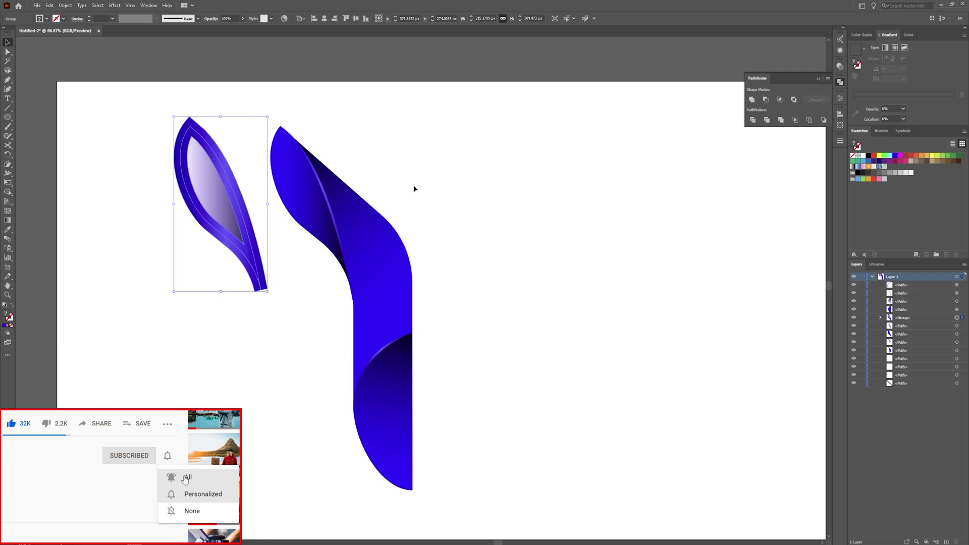
click(247, 92)
Place the copy's inner piece centrally on the original uppermost piece and delete the leftover thick outline.
key(a)
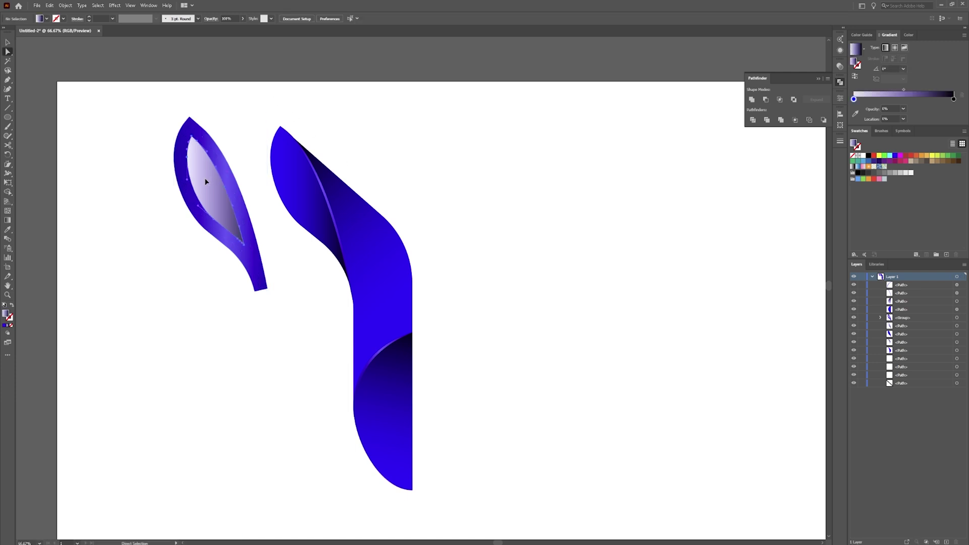
drag(206, 181, 297, 178)
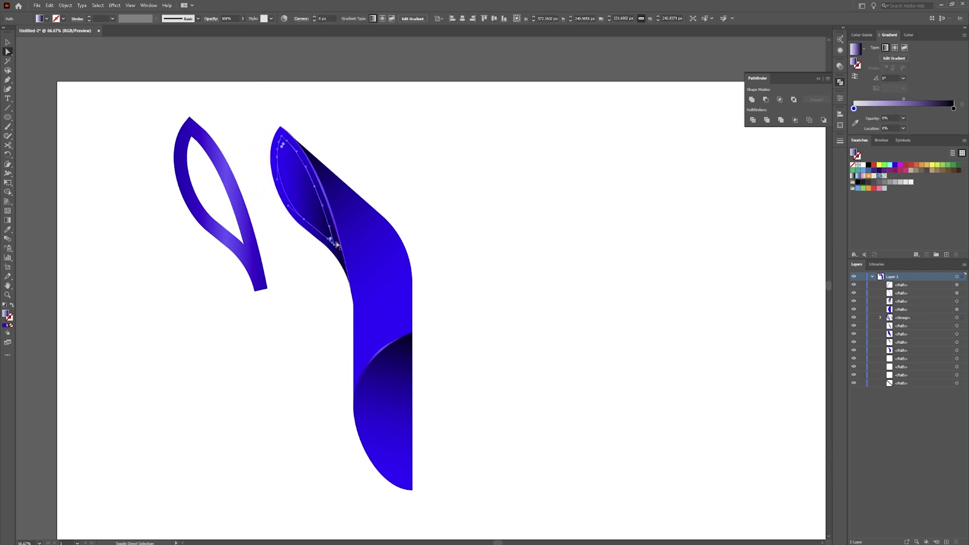
drag(239, 103, 177, 272)
key(Delete)
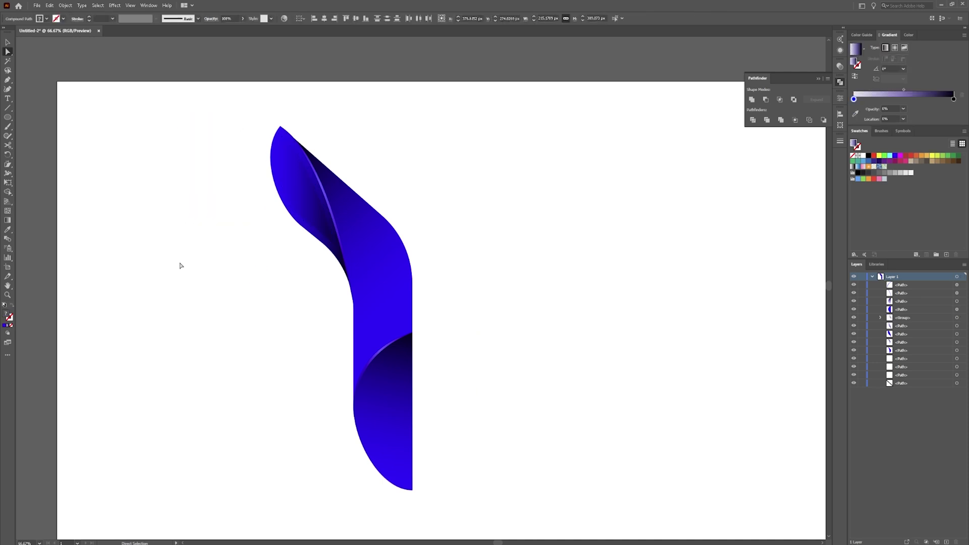
Fill the inset leaf piece with the white-to-black gradient preset and recolour its black end stop white.
click(292, 189)
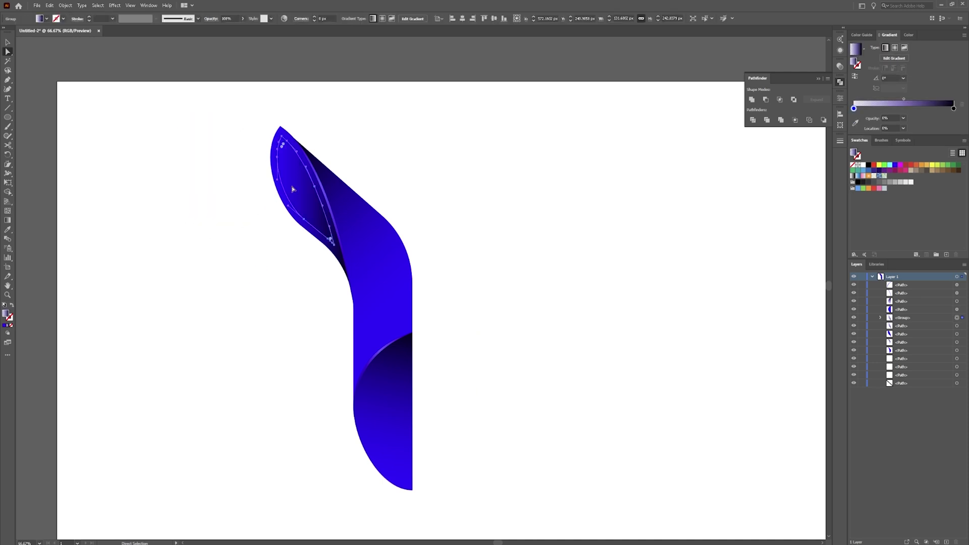
click(863, 51)
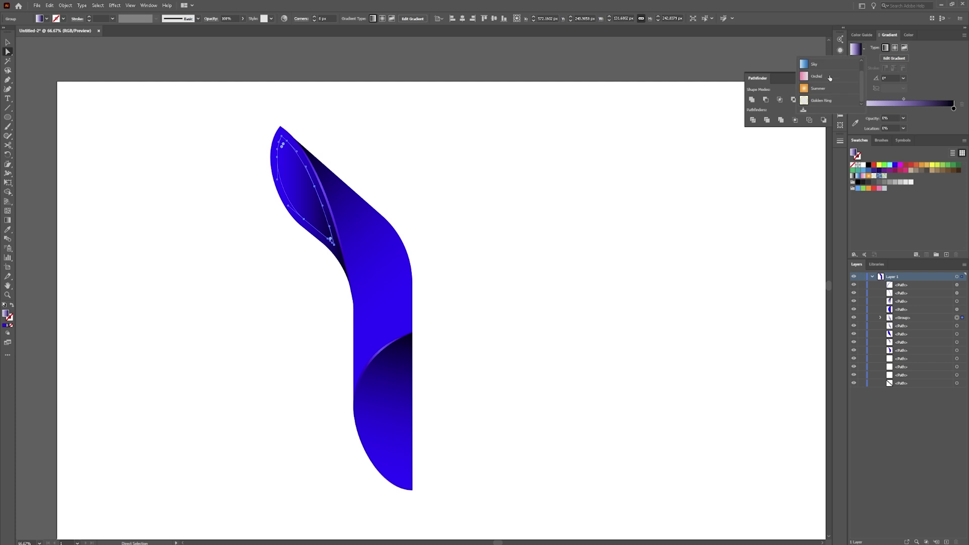
click(819, 63)
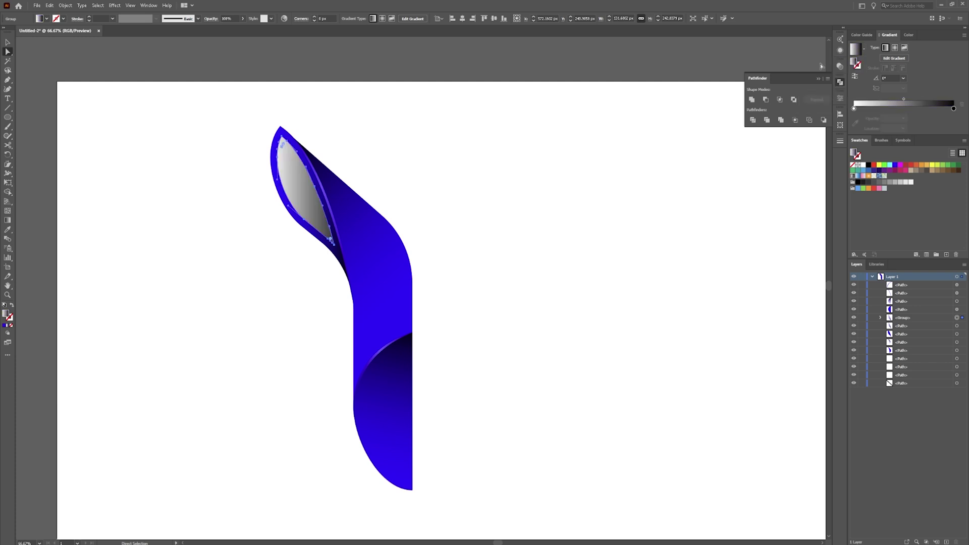
double_click(953, 108)
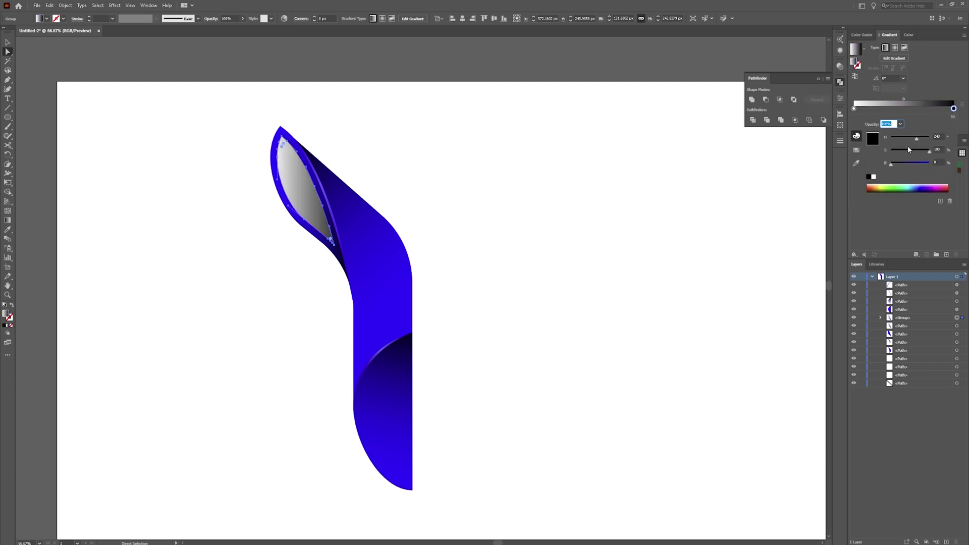
click(873, 178)
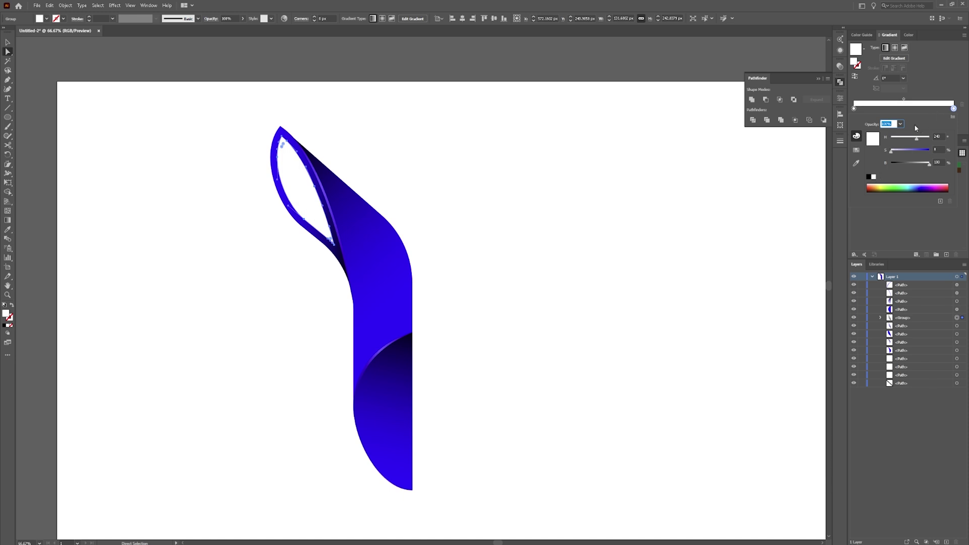
Try 40% opacity on the inset piece's gradient end stop, and settle on 0%.
text(40)
key(Return)
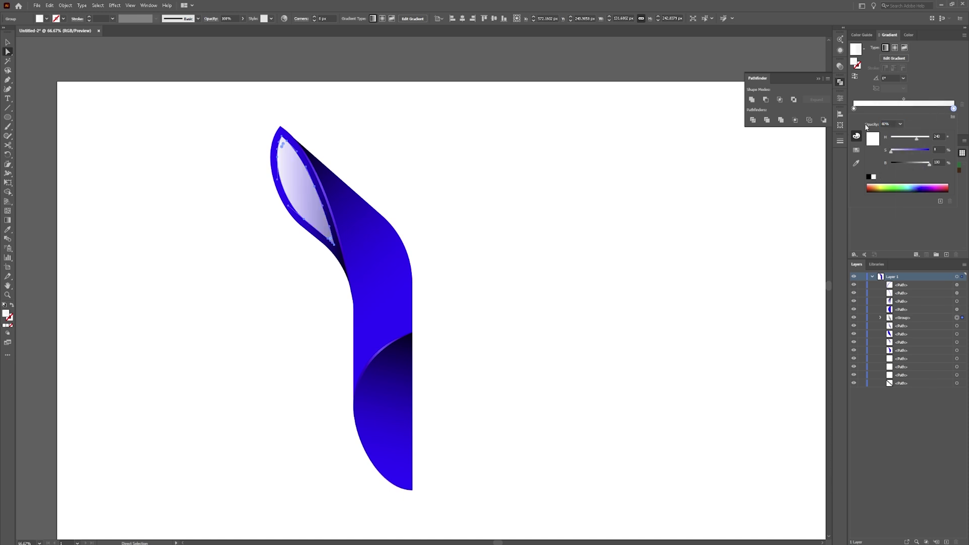
click(854, 110)
click(903, 118)
click(910, 128)
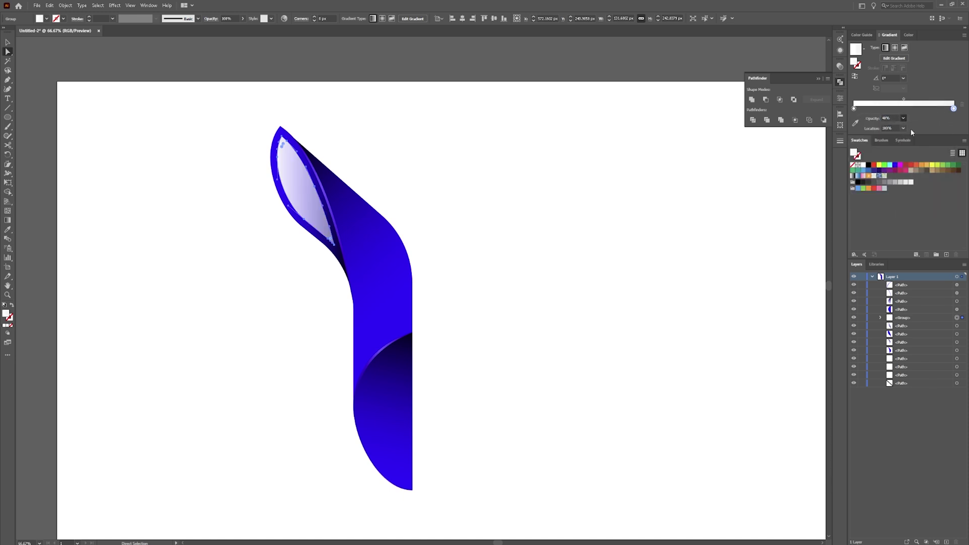
Run the inset piece's gradient diagonally down its length and set the start stop's opacity to 40%.
key(g)
drag(280, 151, 313, 214)
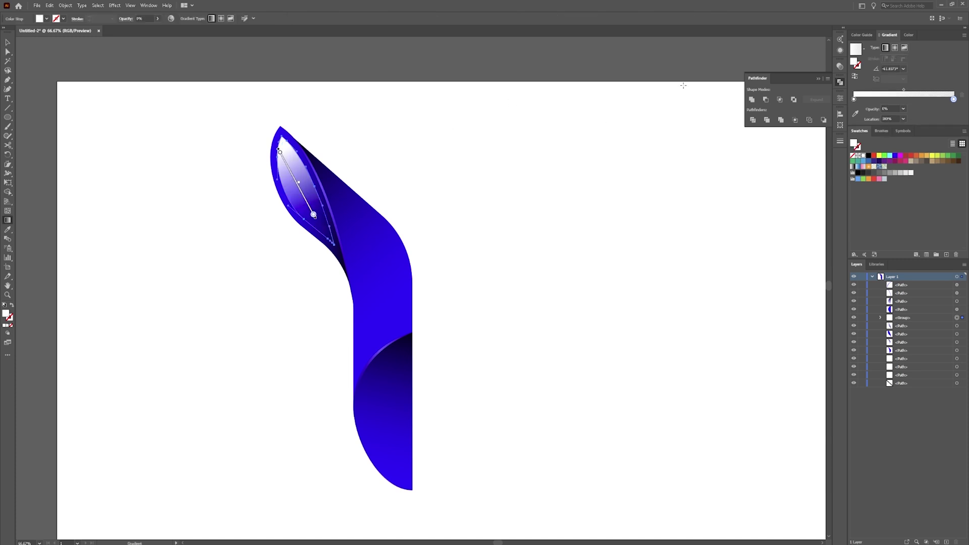
click(854, 100)
click(902, 108)
click(913, 151)
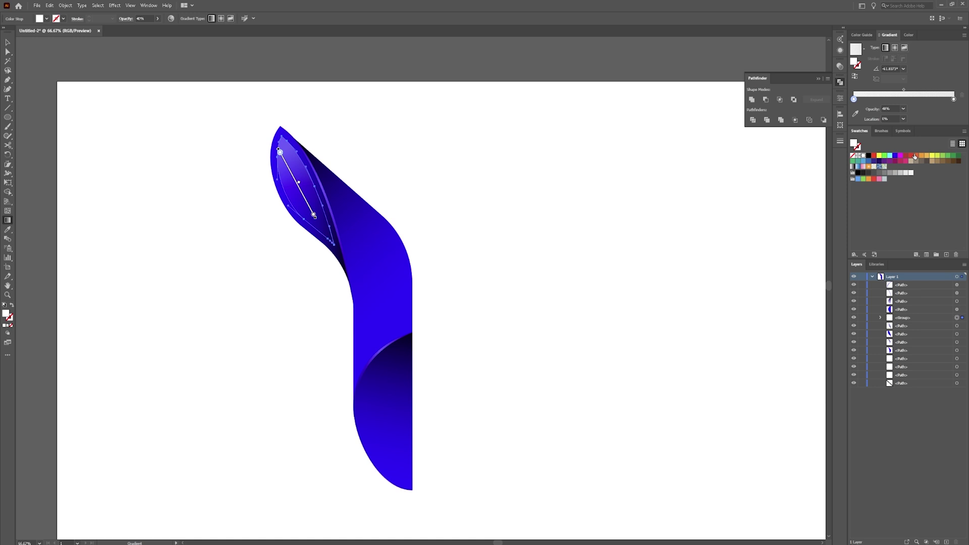
Redraw the inset gradient from the leaf's upper outer edge to just beyond its lower tip, and deselect the piece.
click(954, 99)
drag(288, 154, 322, 230)
drag(260, 136, 312, 244)
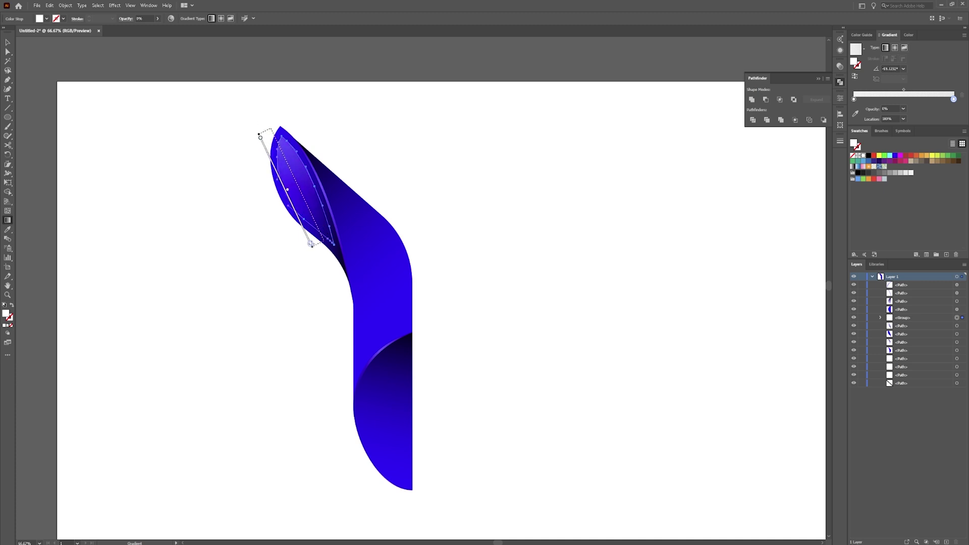
drag(266, 146, 357, 277)
drag(272, 145, 348, 260)
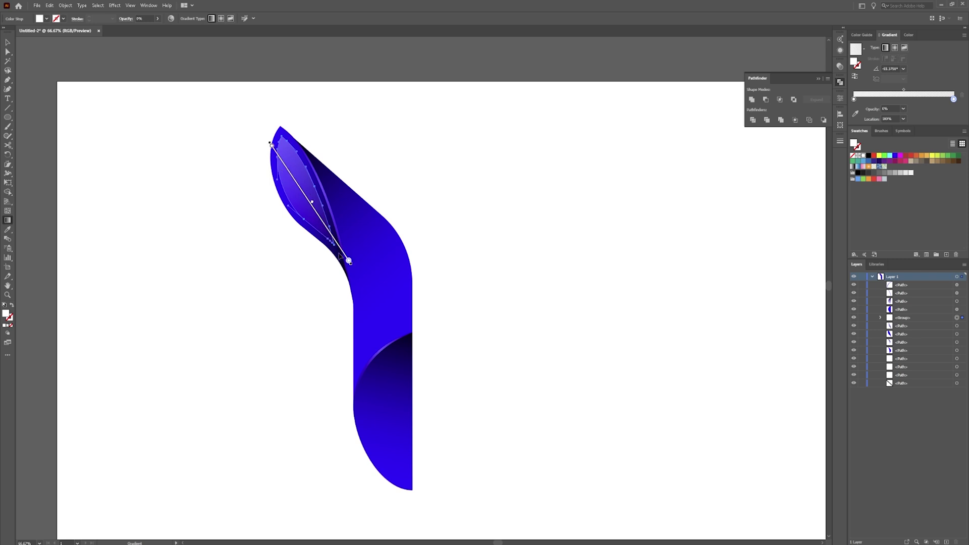
key(v)
click(367, 101)
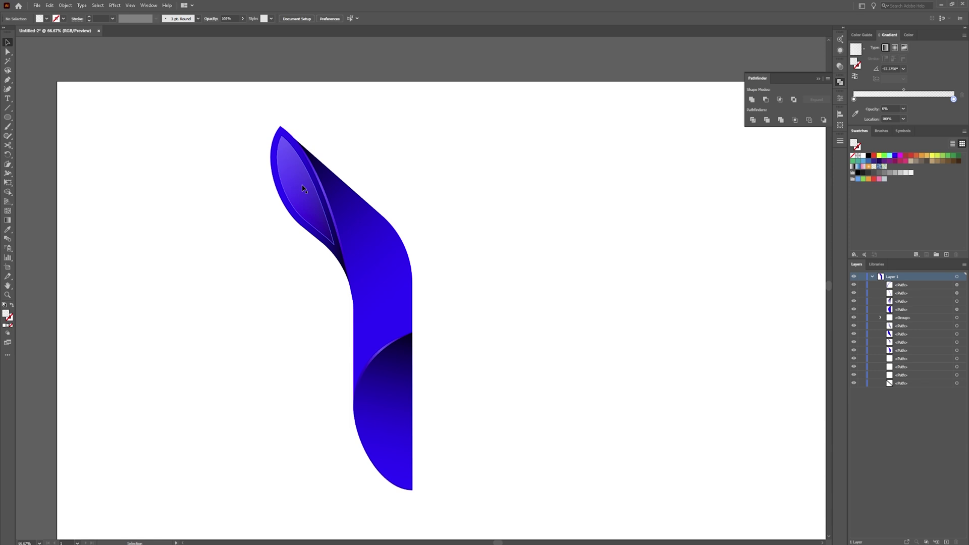
Place a copy of the lowest gradient piece about 246 px to the right and give it a 40 pt blue stroke.
click(376, 408)
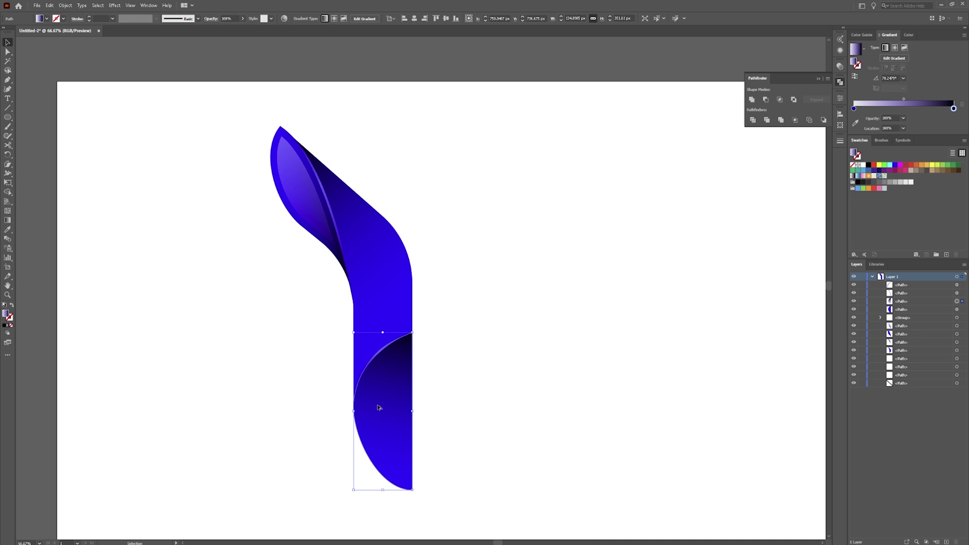
drag(379, 408, 484, 407)
click(89, 16)
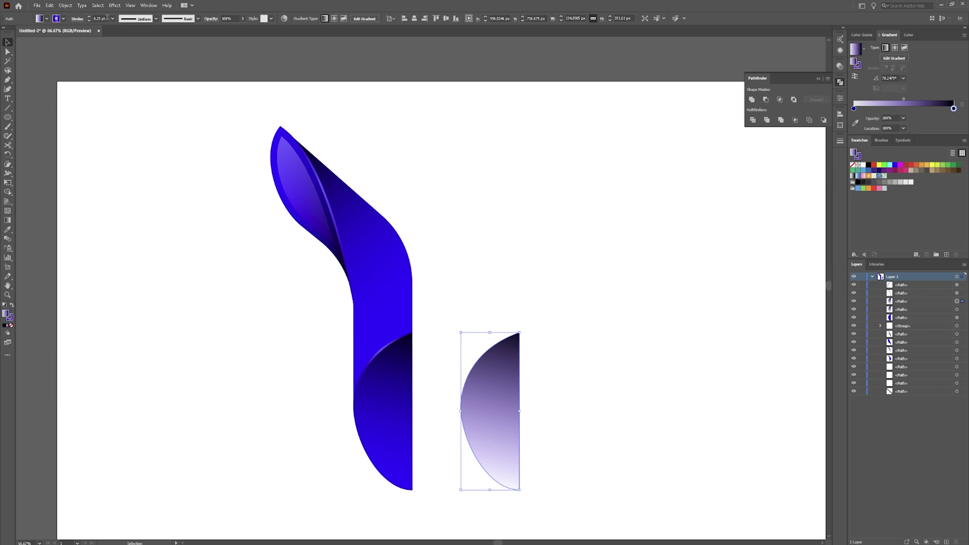
click(113, 19)
click(123, 182)
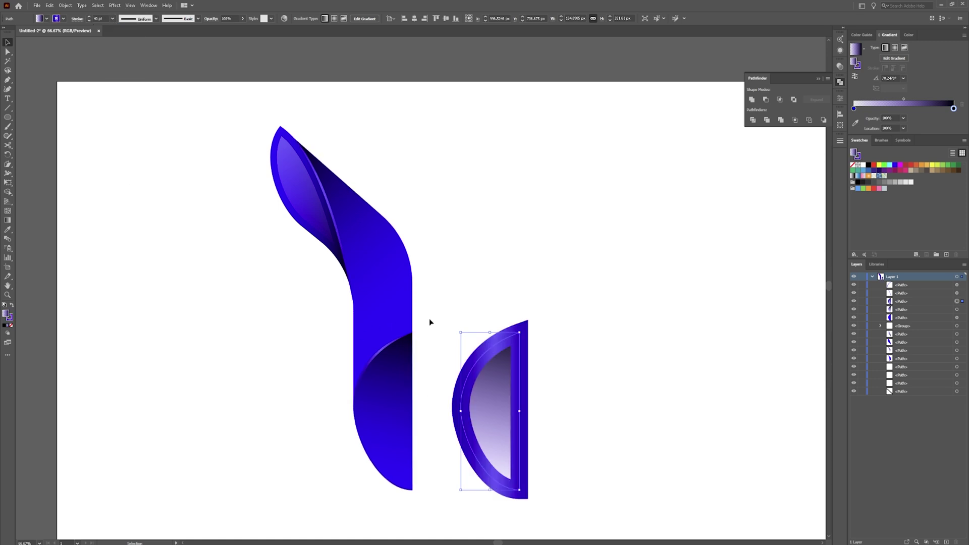
click(560, 335)
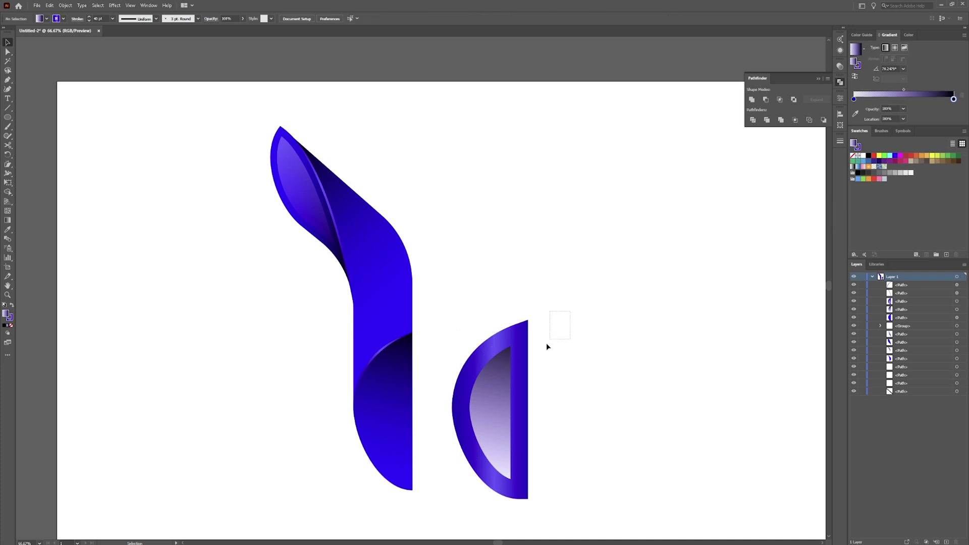
Try to expand the lowest piece's copy with both fill and stroke and move the resulting parts.
click(66, 6)
click(103, 100)
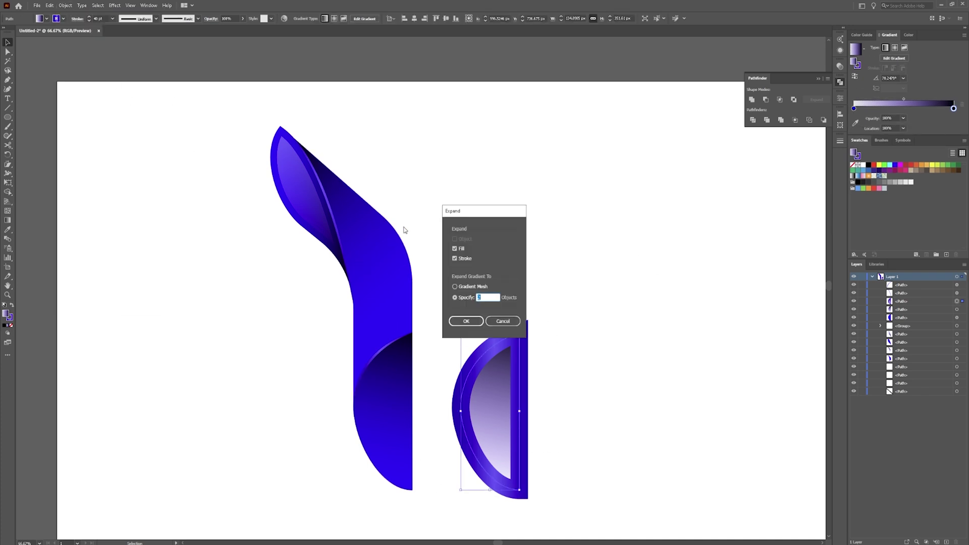
click(466, 320)
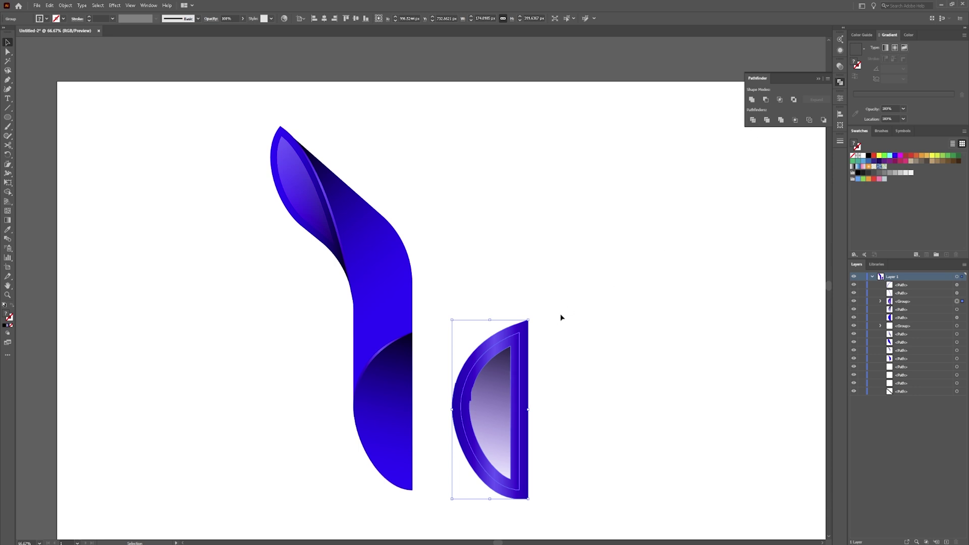
mouse_move(525, 343)
mouse_down()
mouse_move(554, 328)
mouse_move(542, 334)
mouse_up()
click(580, 331)
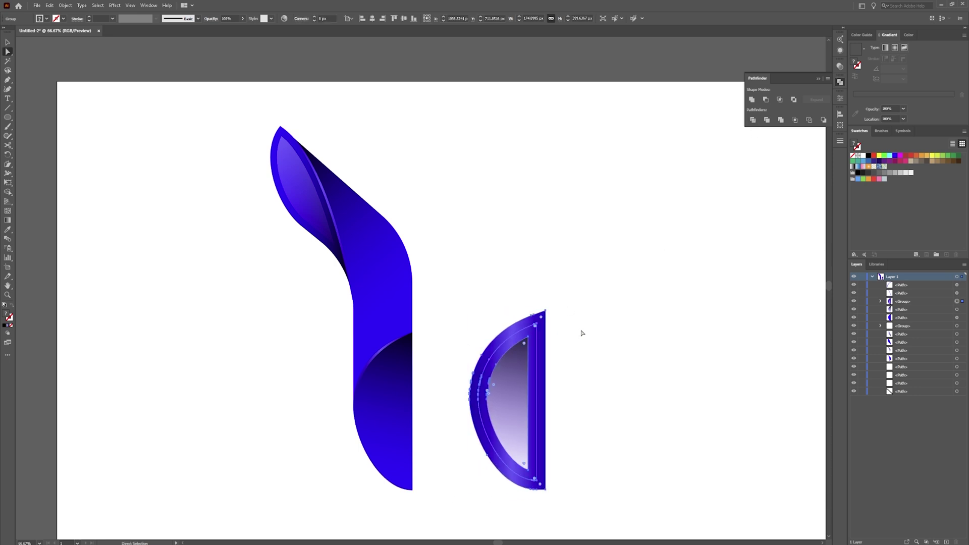
key(a)
drag(522, 387, 514, 410)
Undo the moves and the expansion of the lowest piece's copy.
key(ctrl+z)
key(ctrl+shift+z)
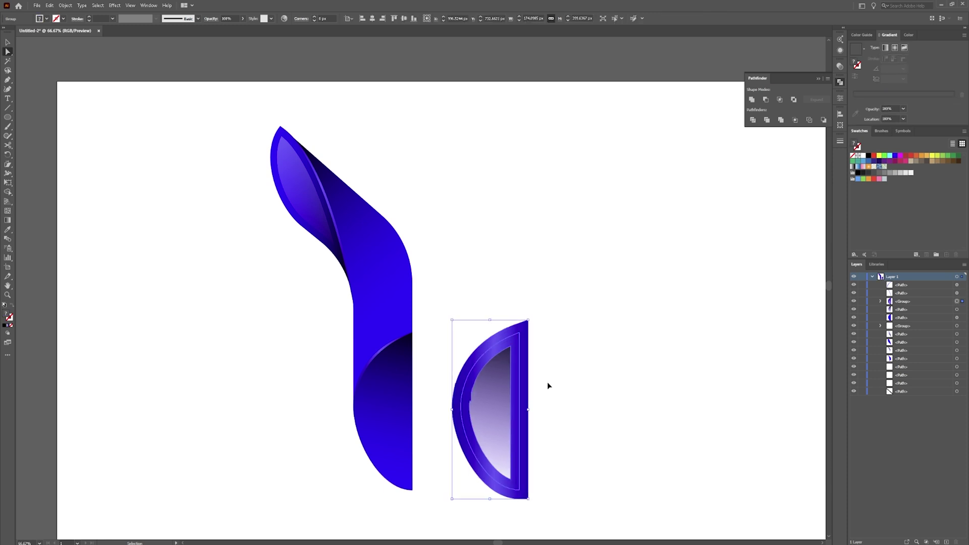
key(ctrl+z)
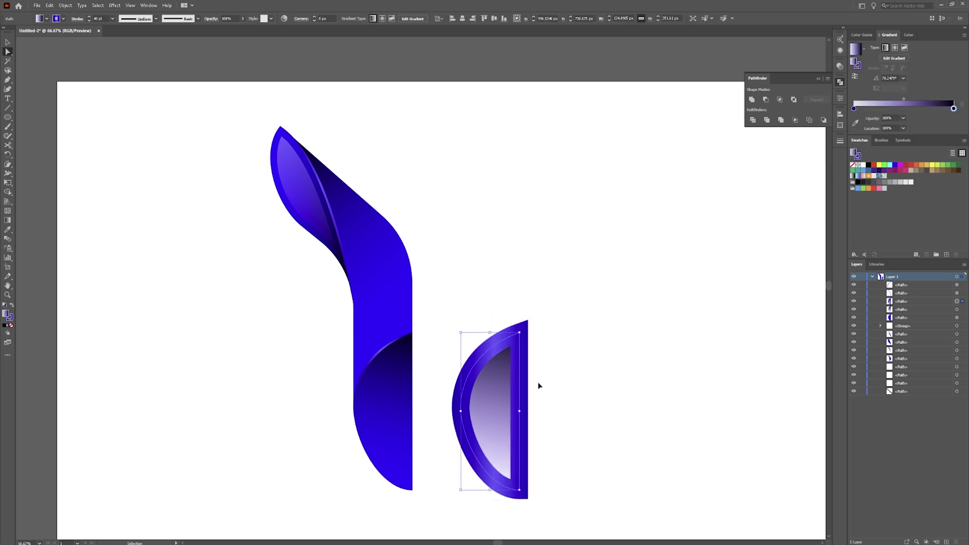
Expand only the stroke of the lowest piece's copy, leaving its gradient fill unexpanded.
key(a)
click(552, 310)
drag(557, 298, 458, 512)
key(v)
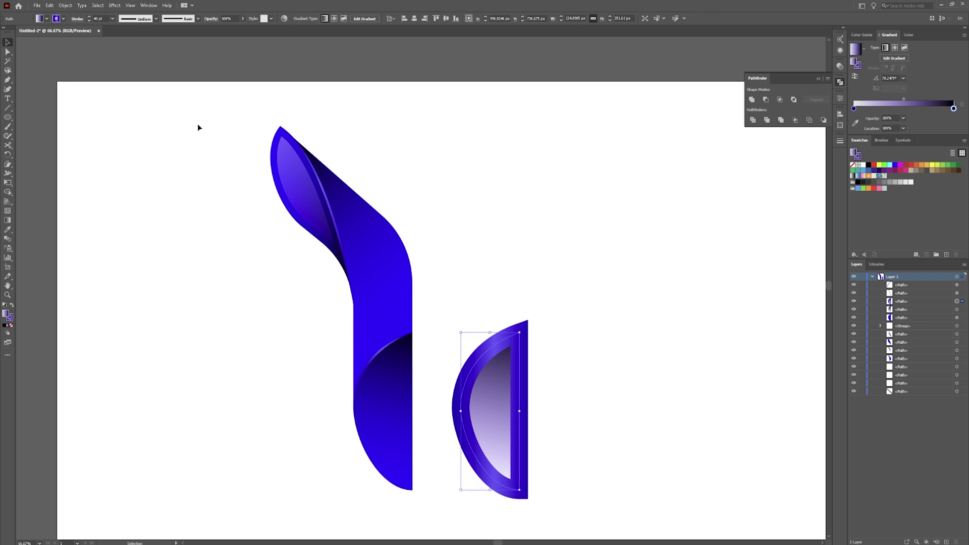
click(66, 6)
click(94, 98)
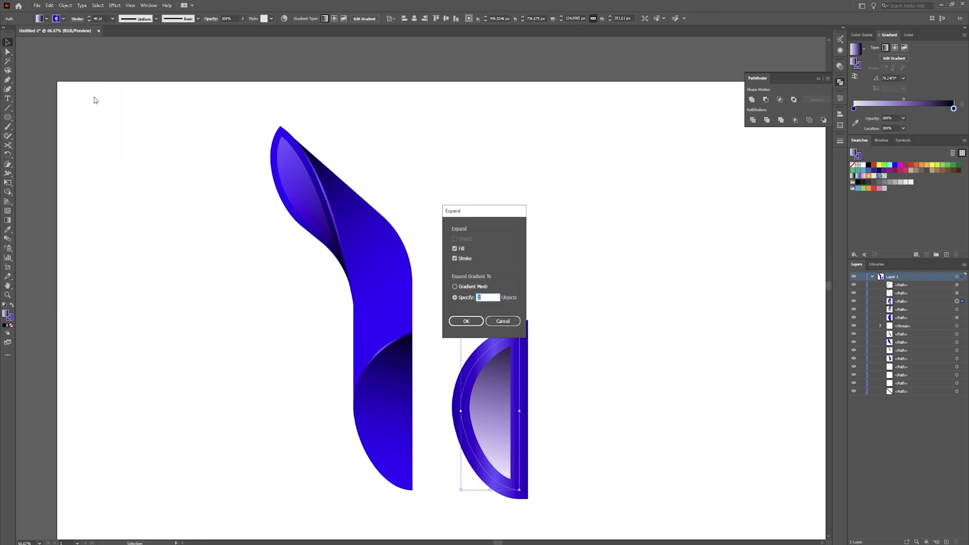
click(457, 250)
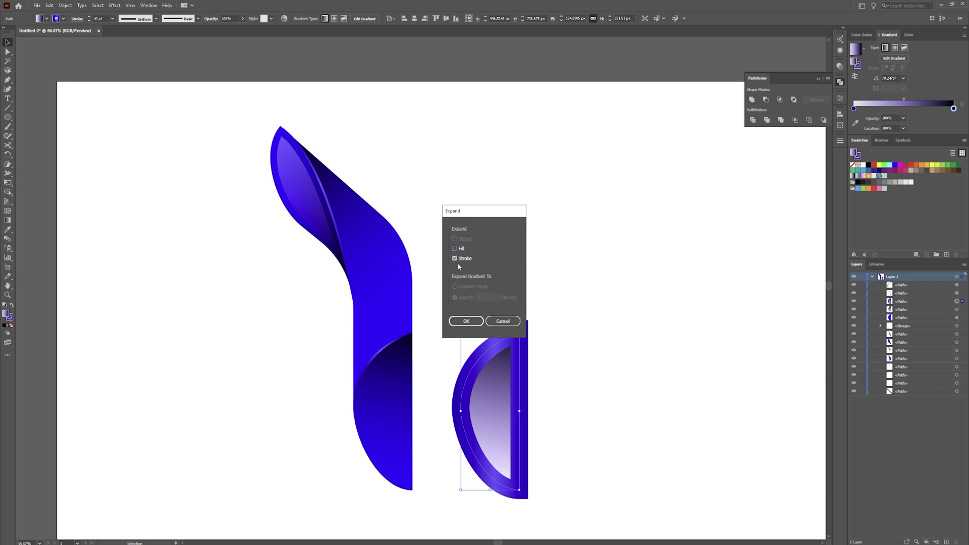
click(465, 321)
Shift the expanded copy slightly up and to the left, and split its overlapping fill and outline parts with Divide.
scroll(471, 394, up, 4)
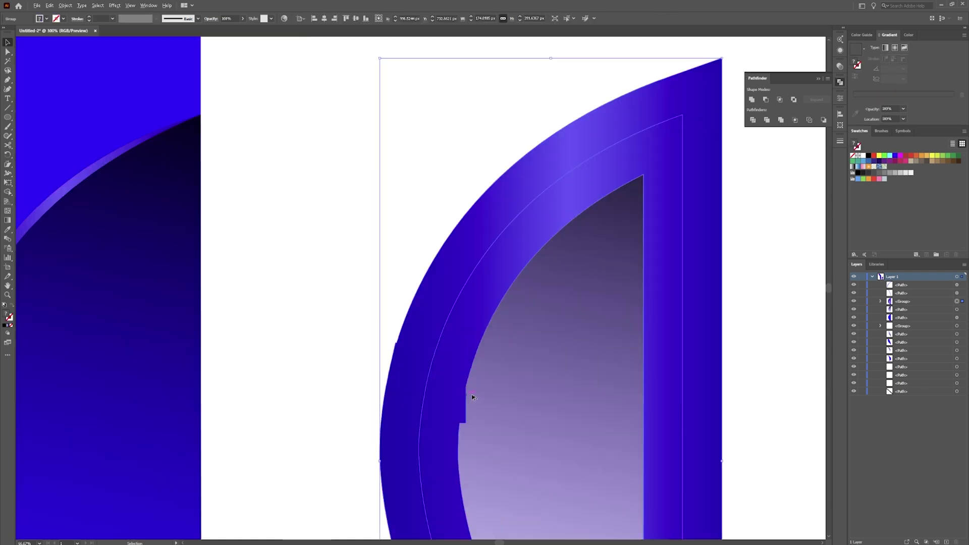
scroll(556, 377, down, 3)
scroll(556, 377, right, 3)
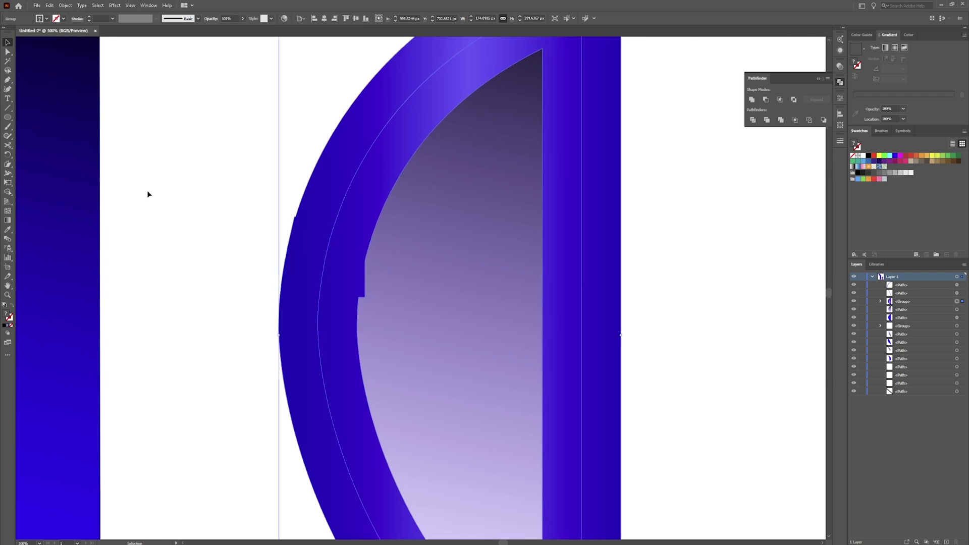
drag(434, 284, 421, 256)
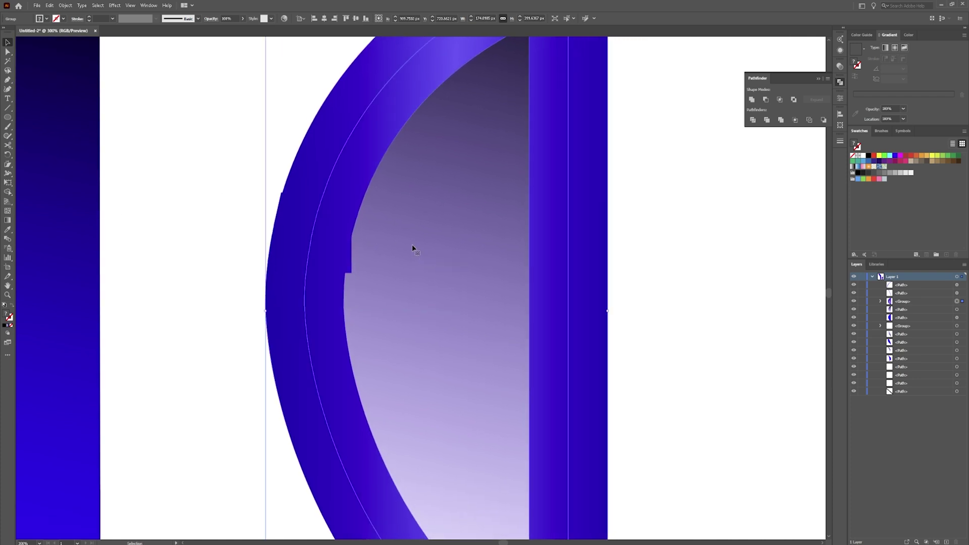
scroll(418, 216, down, 2)
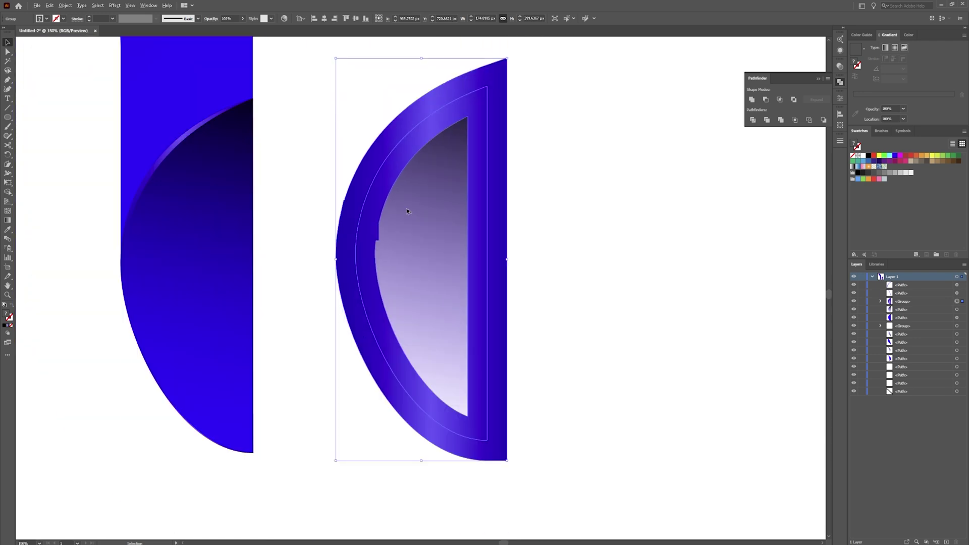
scroll(404, 217, up, 1)
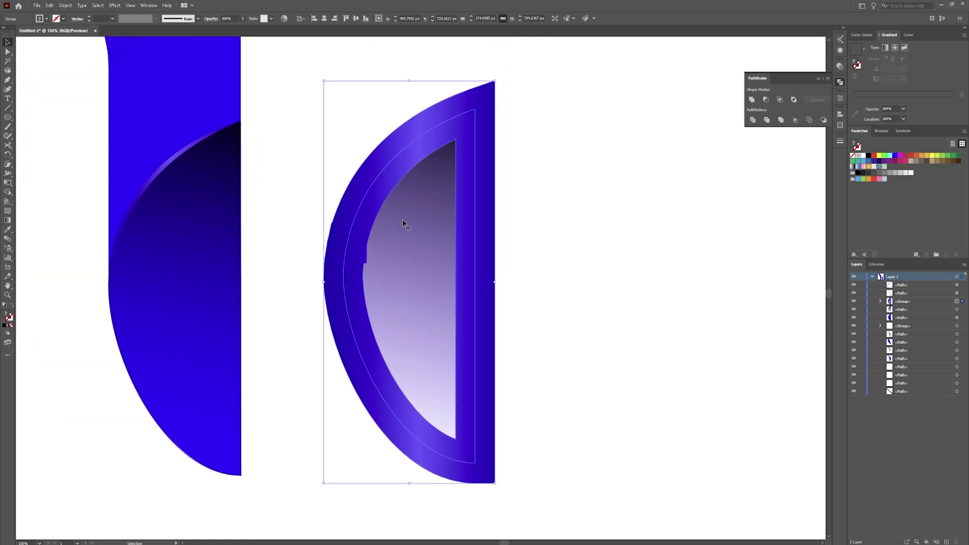
key(a)
mouse_move(432, 252)
mouse_down()
mouse_move(523, 253)
mouse_move(435, 249)
mouse_up()
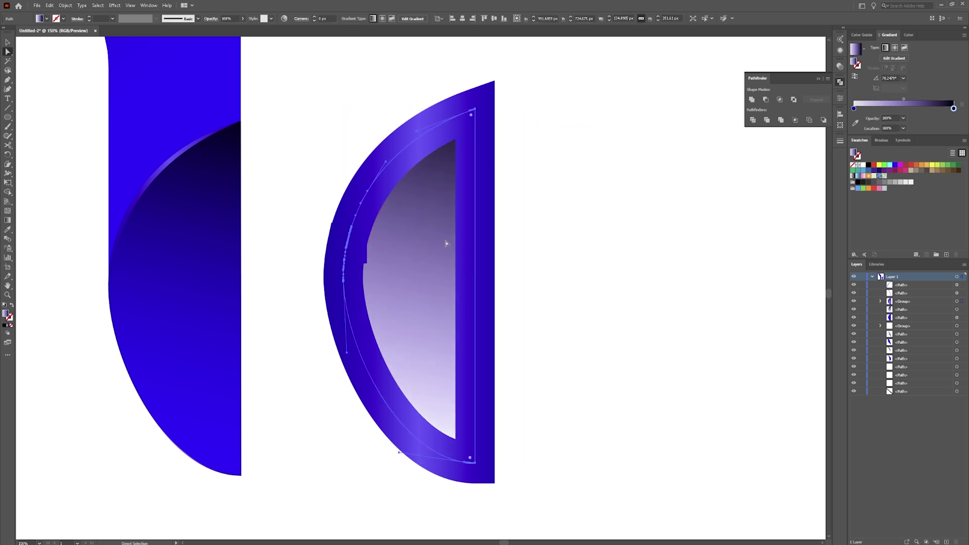
drag(558, 48, 312, 457)
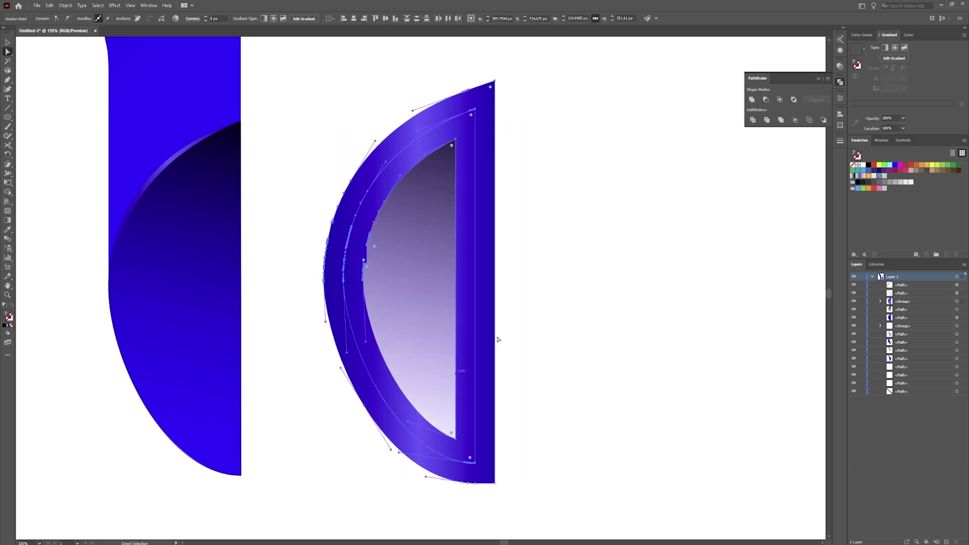
click(752, 121)
Move the copy's inner gradient piece out beyond the thick outline and delete the stray corner anchor in its notched curved edge.
click(501, 206)
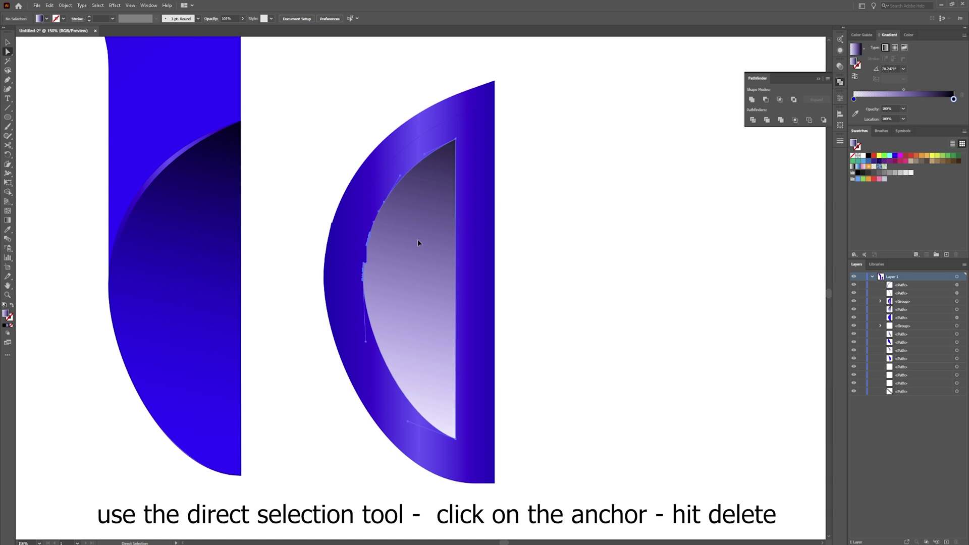
drag(417, 239, 563, 241)
scroll(510, 257, up, 5)
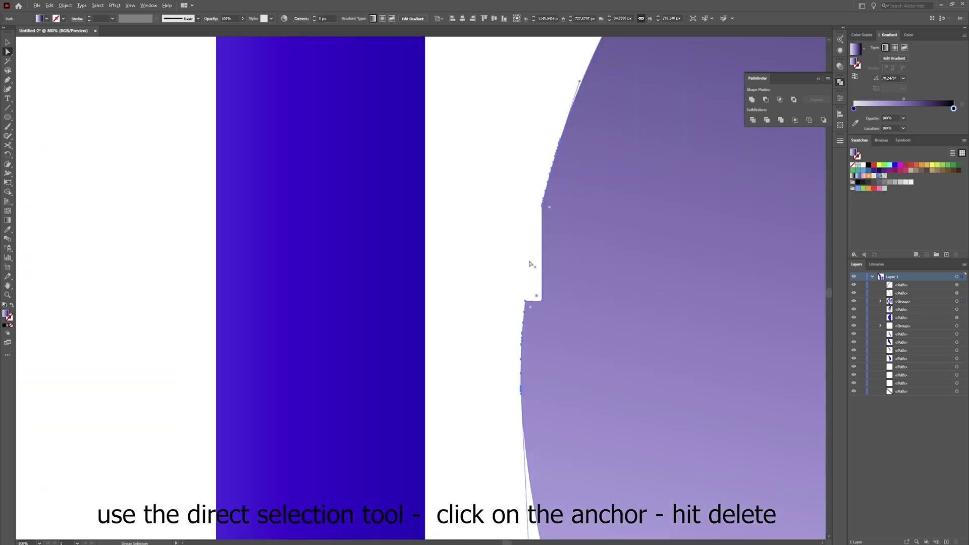
click(542, 303)
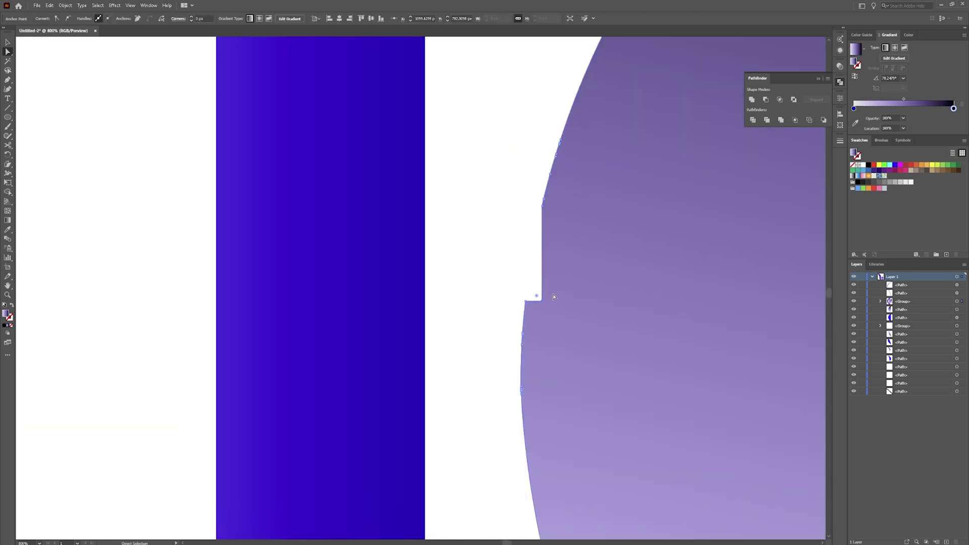
key(Delete)
Delete all remaining parts of the thick blue outline ring, keeping the separated inner gradient piece.
scroll(584, 202, down, 5)
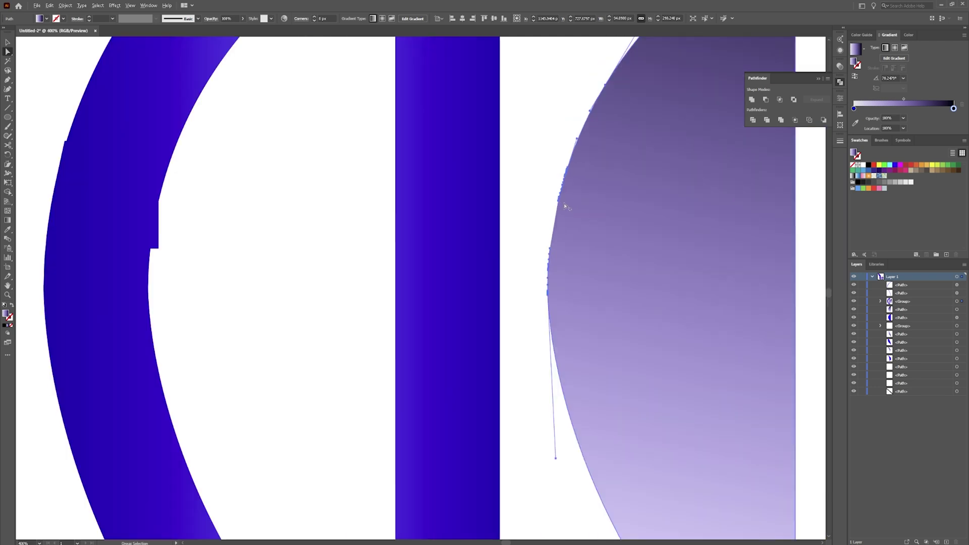
scroll(529, 129, down, 2)
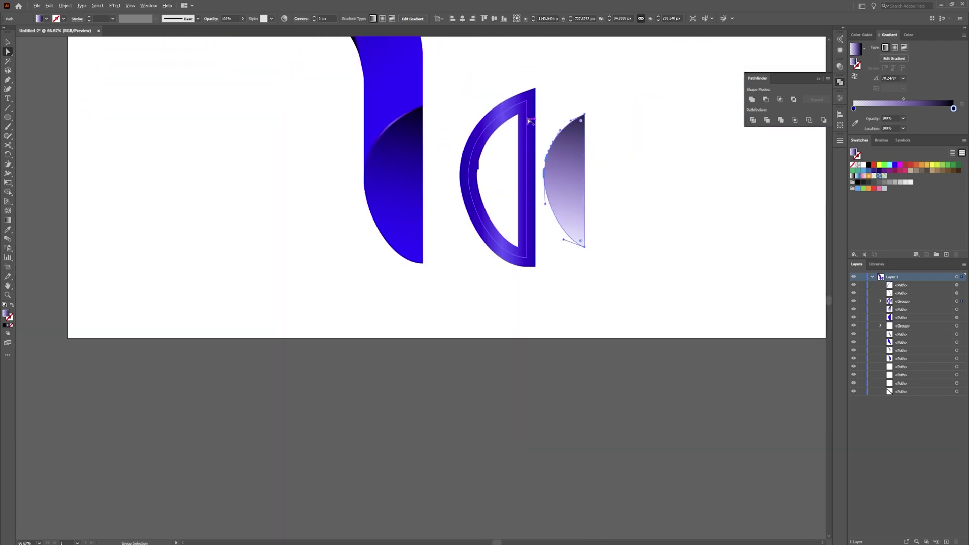
drag(473, 304, 487, 289)
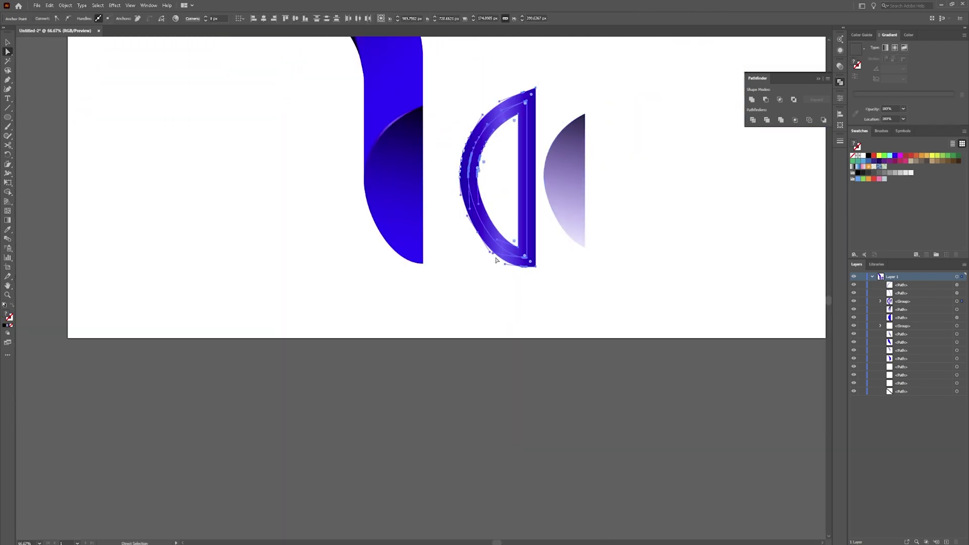
key(Delete)
key(Delete)
Place the inner piece inside the lowest blue piece and give it the translucent white gradient sampled from the upper leaf's inset.
drag(567, 178, 398, 181)
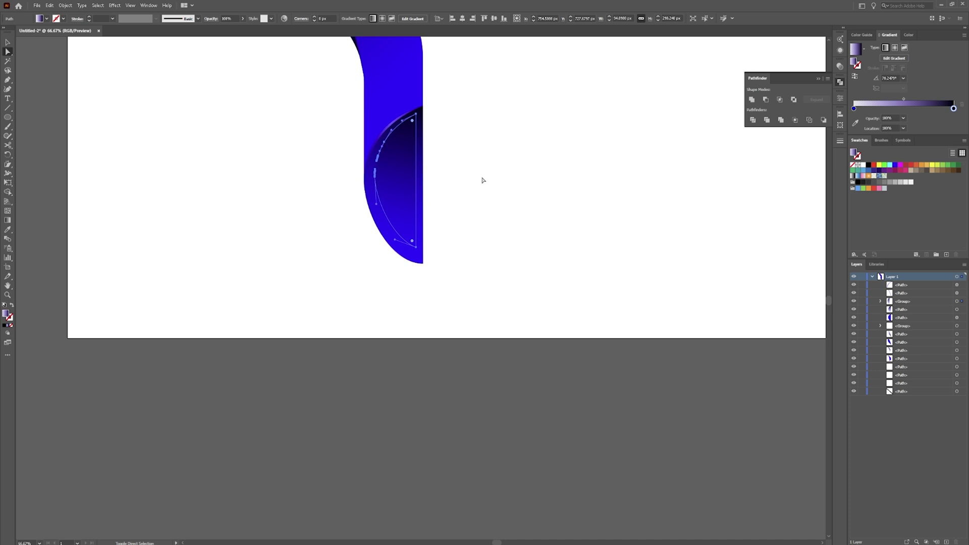
scroll(443, 169, up, 5)
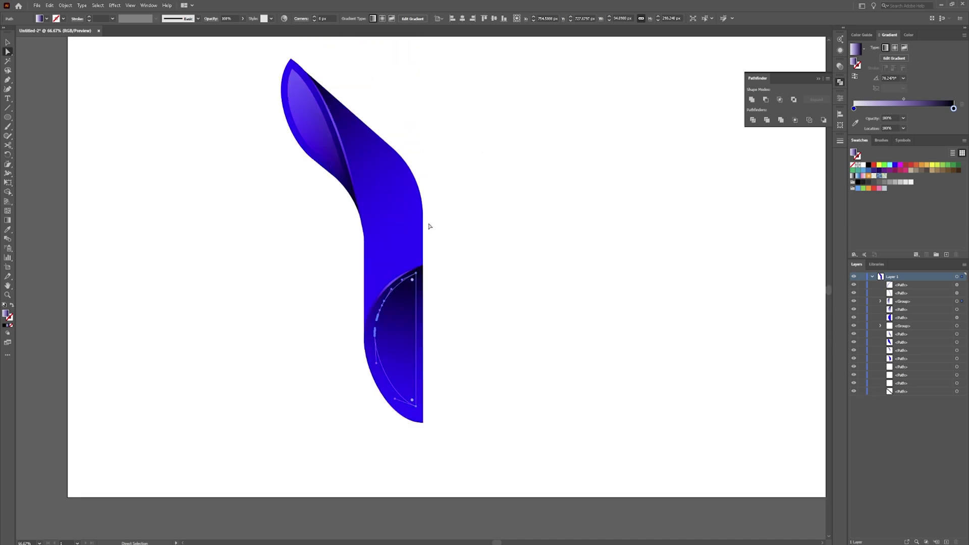
key(i)
click(320, 117)
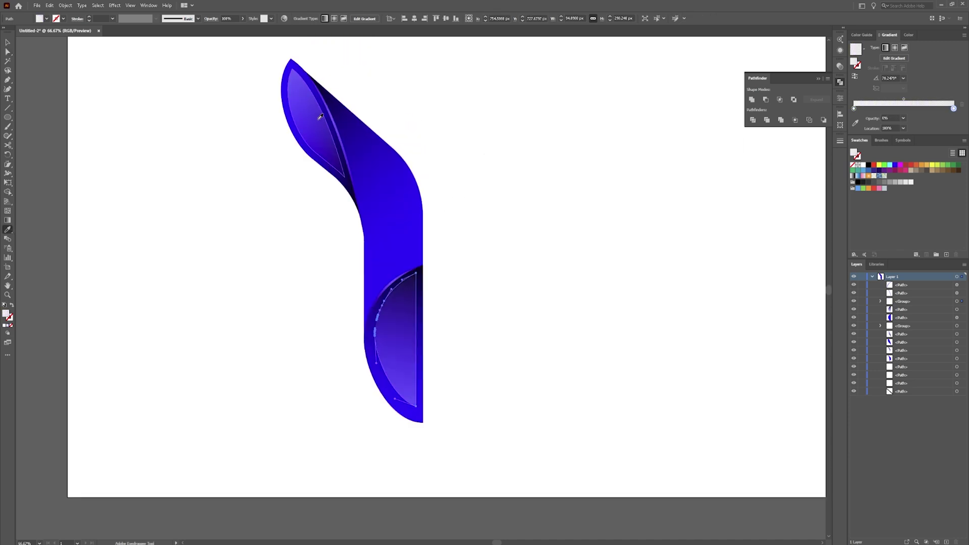
Redraw the lower inset's gradient almost vertically, from the inset's lower edge to just above its upper tip, and deselect the piece.
key(g)
mouse_move(404, 249)
mouse_down()
mouse_move(395, 398)
mouse_move(399, 254)
mouse_up()
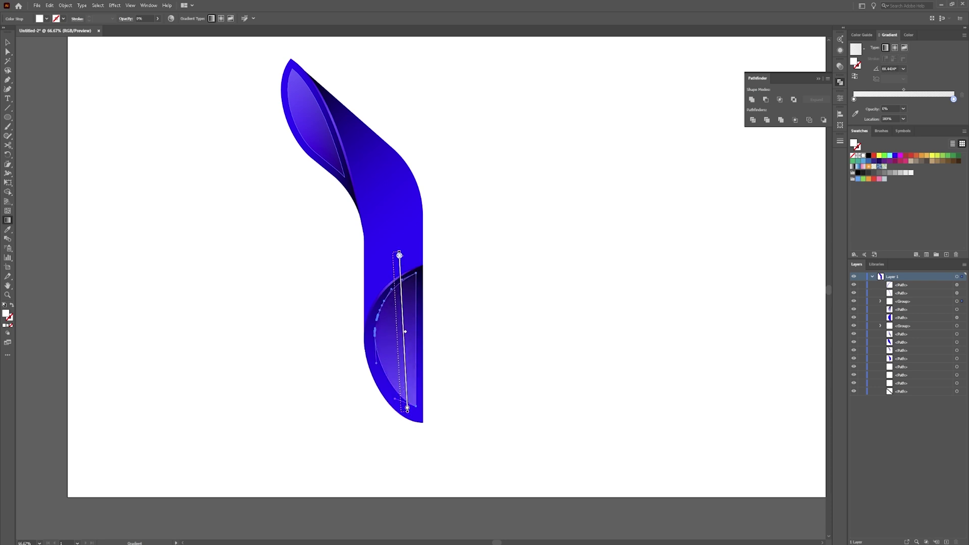
drag(409, 450, 394, 241)
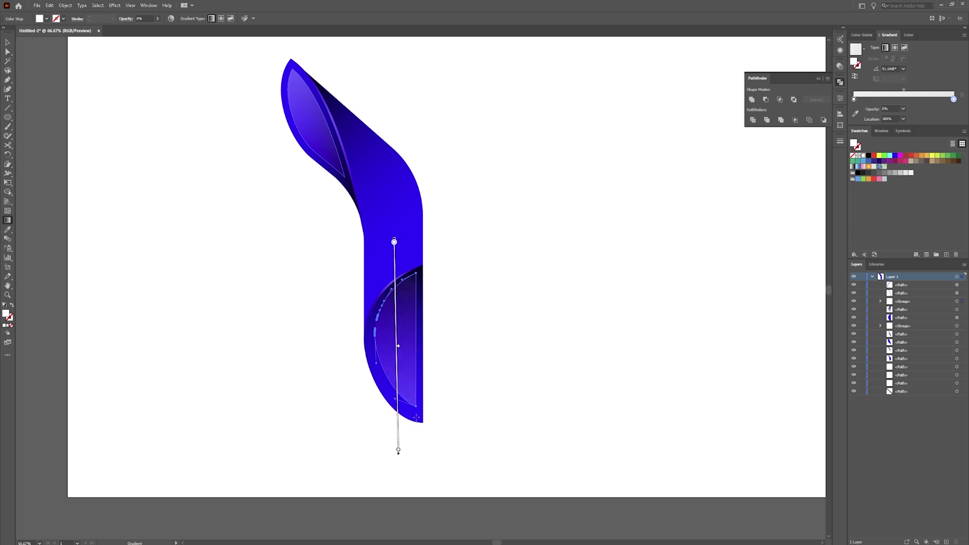
drag(397, 407, 395, 252)
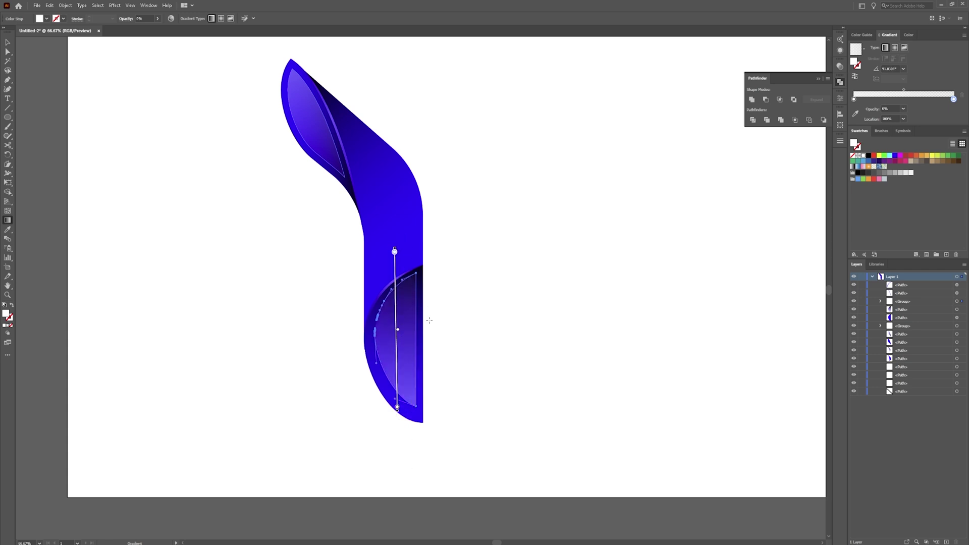
key(v)
click(445, 271)
scroll(451, 267, down, 1)
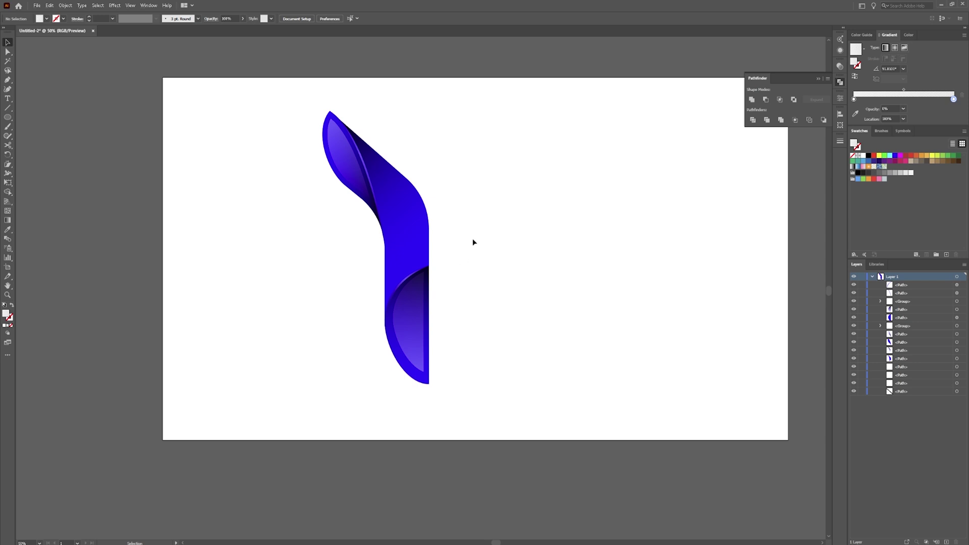
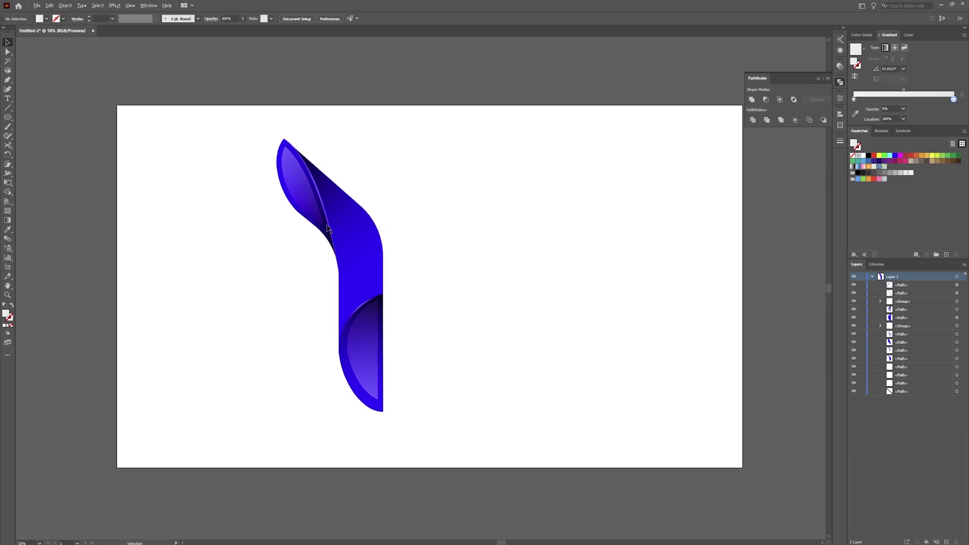
Draw a narrow upright ellipse about 50 px wide and 183 px tall beside the upper leaf, filled with a white-to-black radial gradient.
click(8, 118)
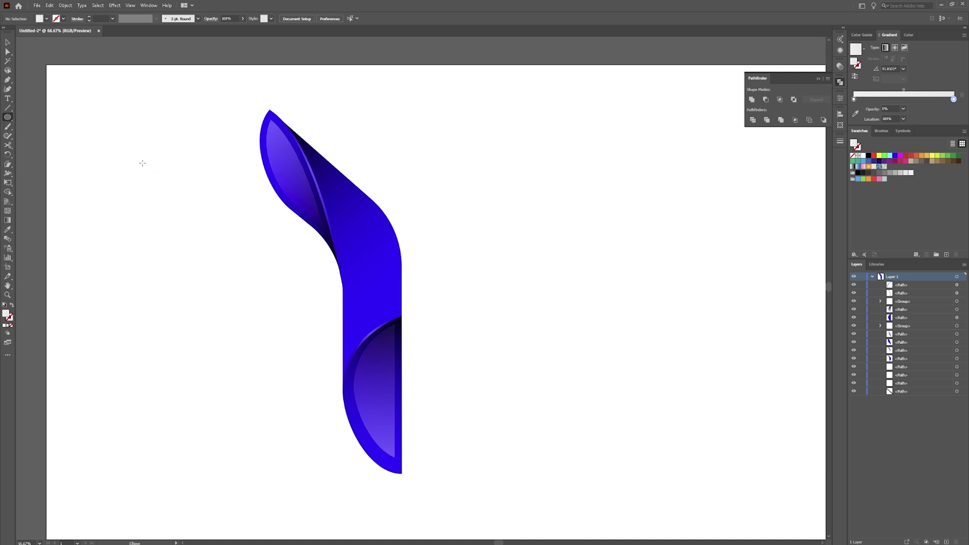
drag(164, 140, 140, 223)
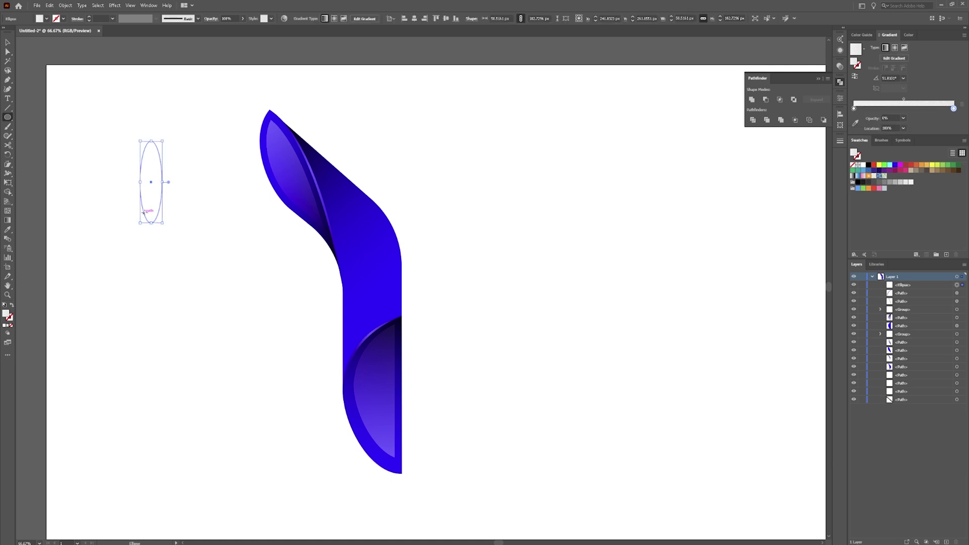
click(863, 49)
click(820, 65)
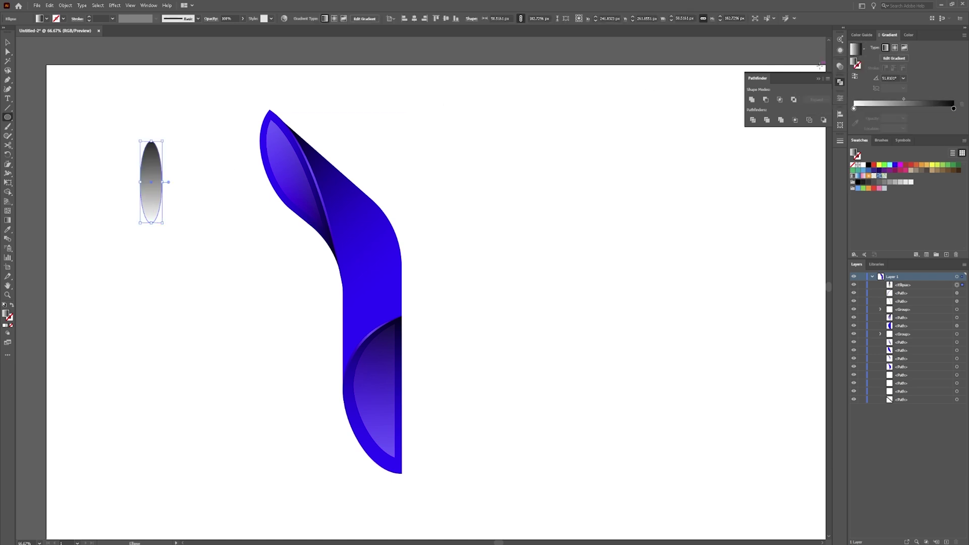
click(895, 48)
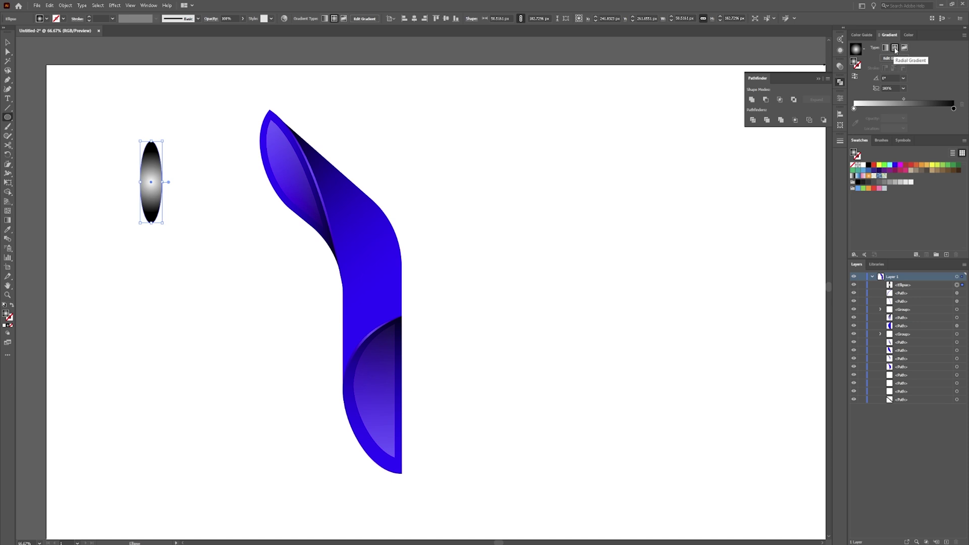
Stretch the radial gradient into a tall oval matching the ellipse, with black reaching all around its edge.
key(g)
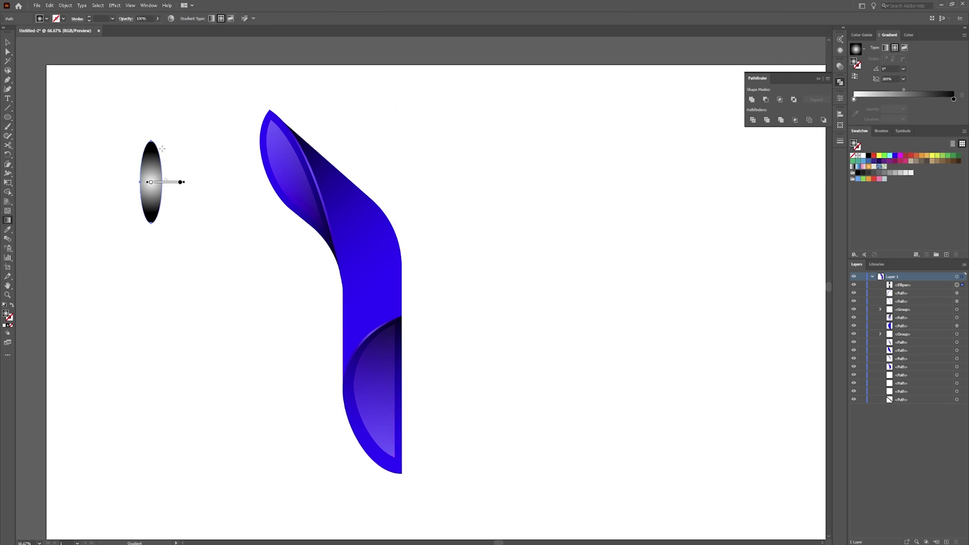
mouse_move(122, 185)
mouse_down()
mouse_move(140, 182)
mouse_move(151, 143)
mouse_up()
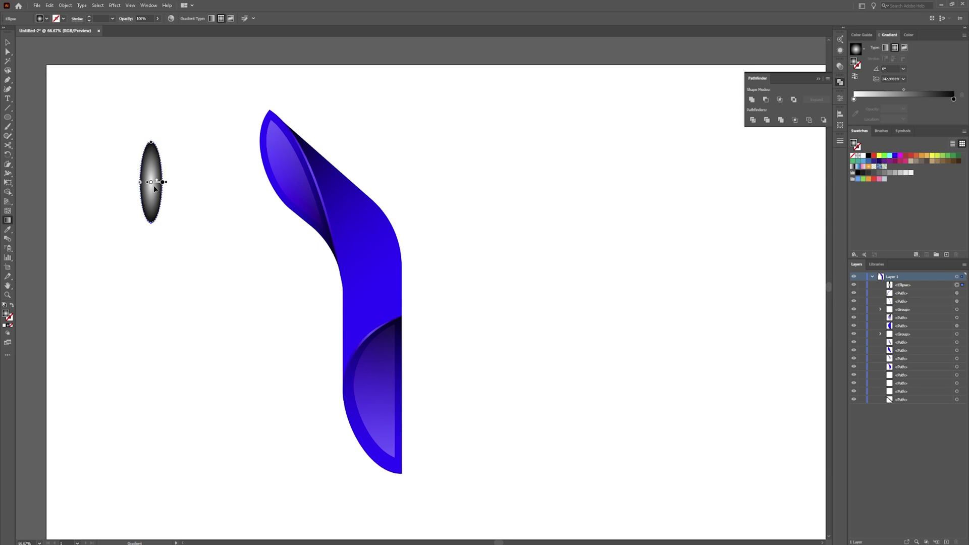
key(v)
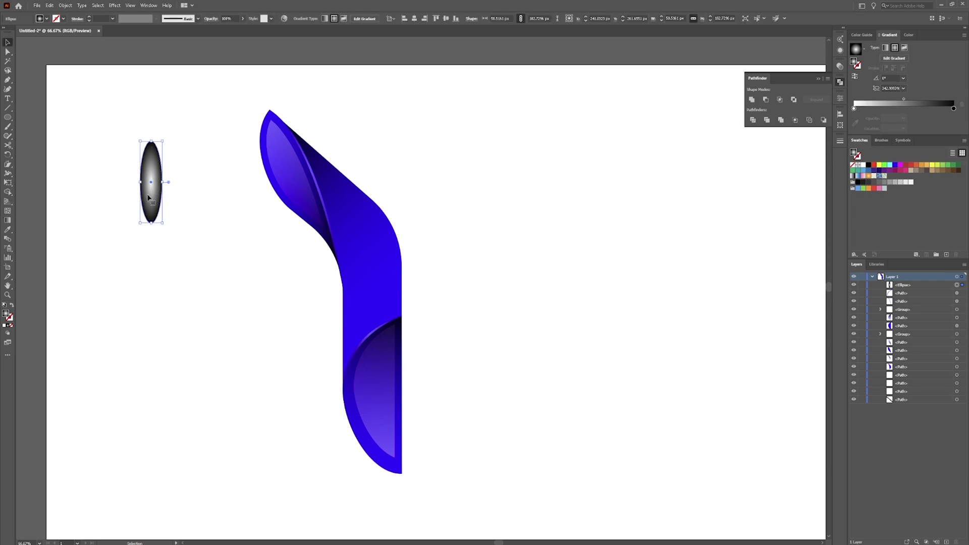
Set the radial-gradient ellipse's blending mode to Color Dodge.
click(214, 20)
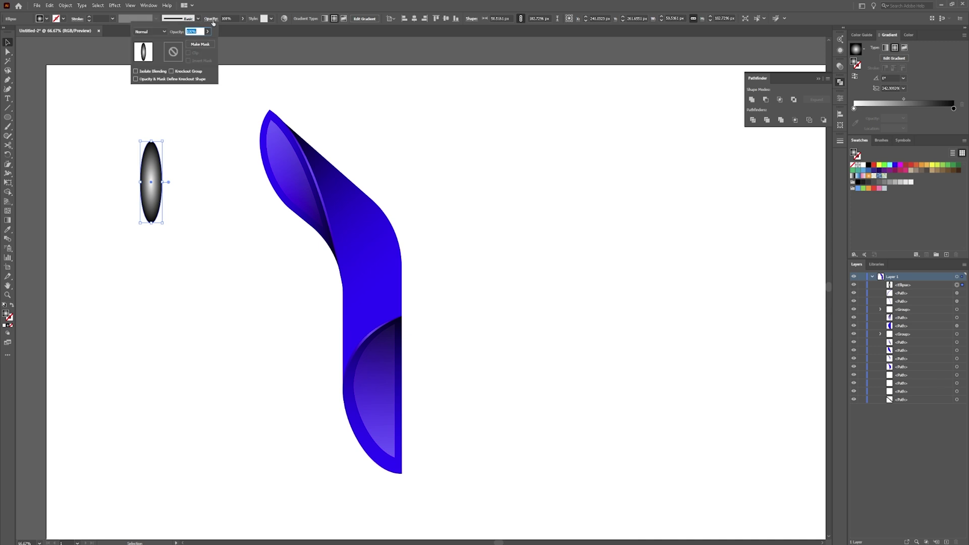
click(161, 31)
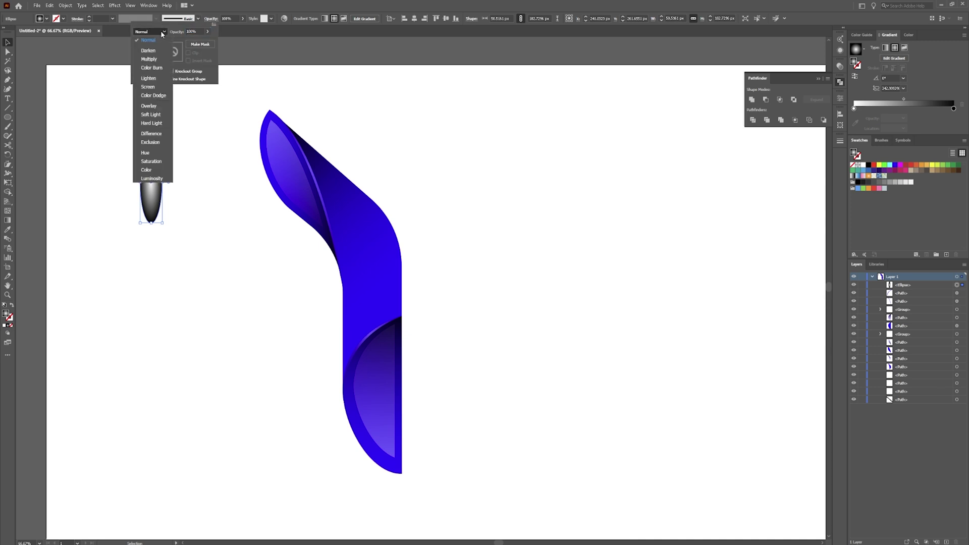
click(839, 66)
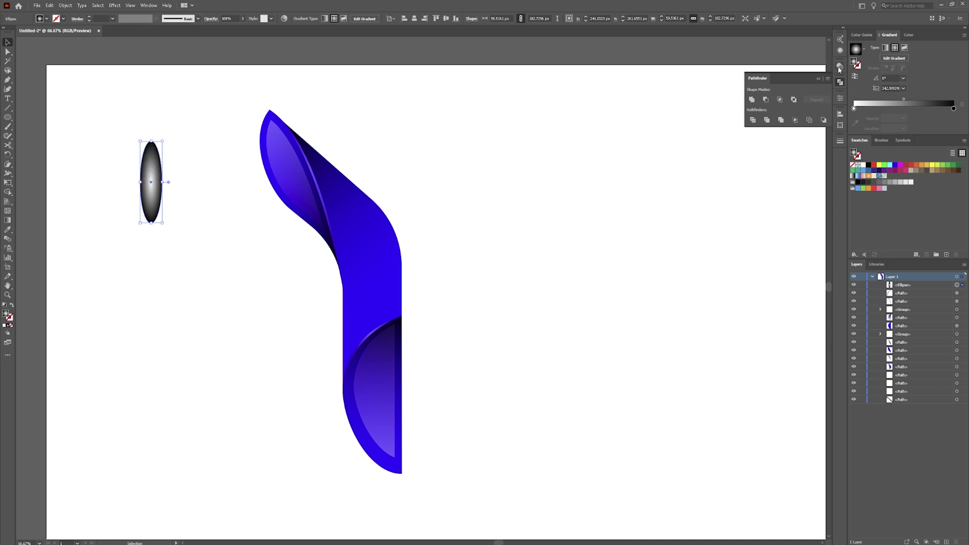
click(840, 67)
click(771, 74)
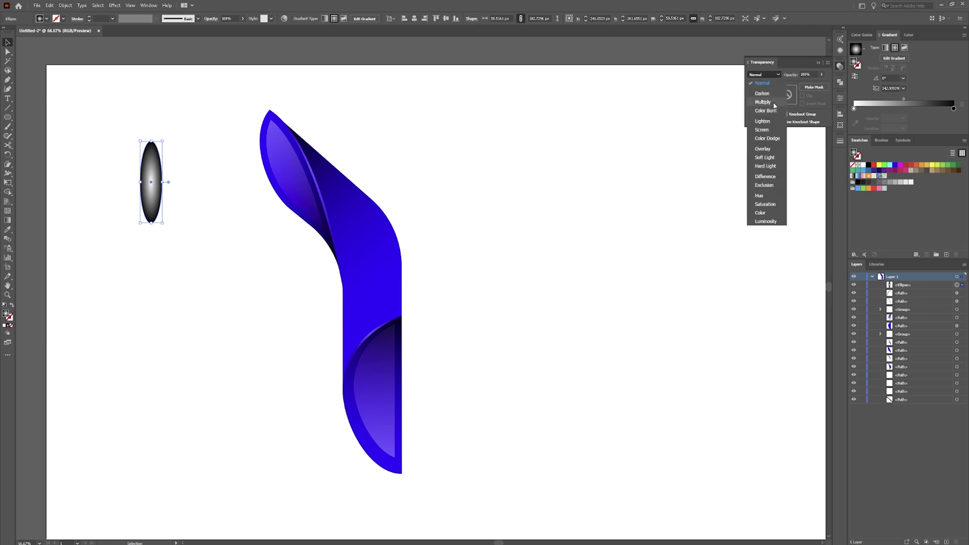
click(771, 140)
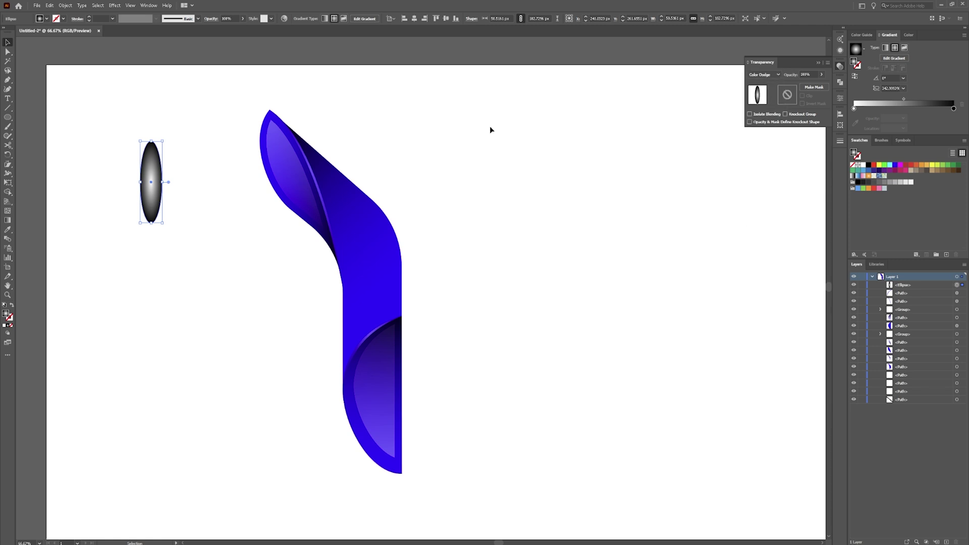
Place the ellipse on the upper leaf's fold edge, tilt it to follow the edge as a highlight, and deselect it.
drag(154, 198, 310, 173)
drag(329, 208, 310, 169)
click(423, 163)
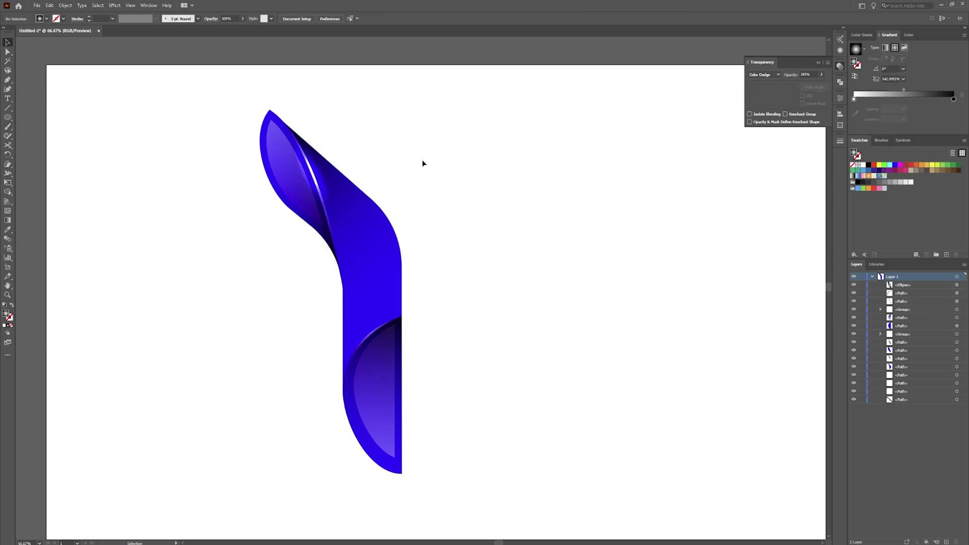
key(ctrl+minus)
key(ctrl+plus)
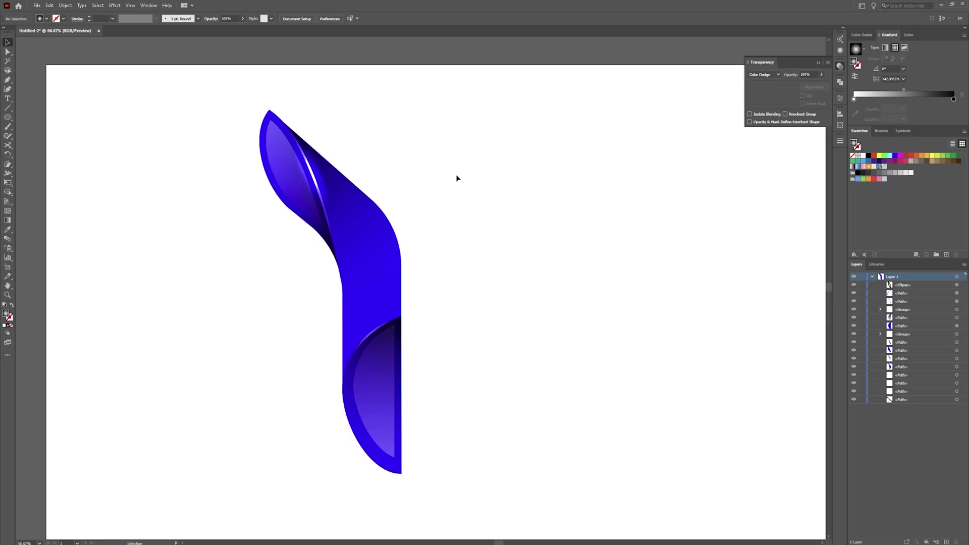
Create a copy of the highlight ellipse reflected across the vertical axis.
drag(456, 176, 409, 151)
click(264, 154)
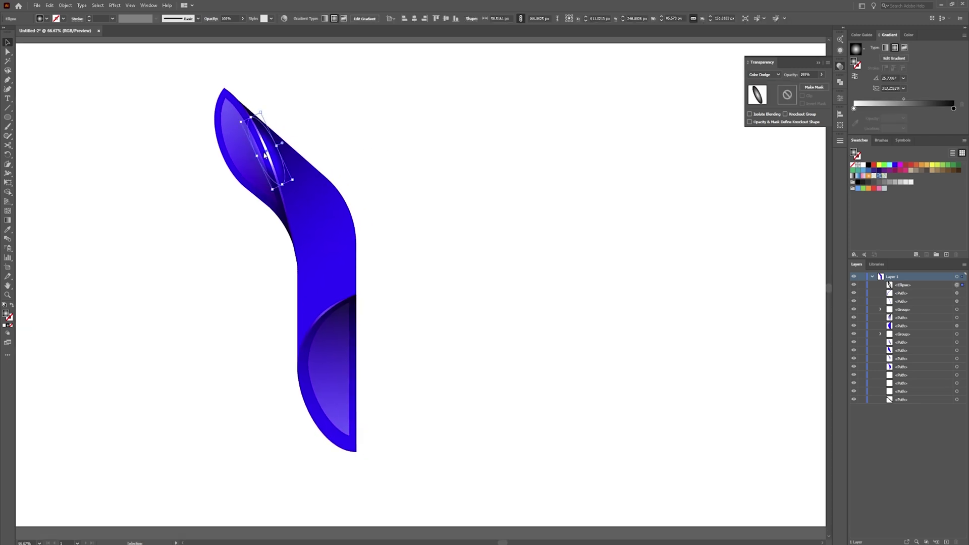
right_click(265, 155)
mouse_move(306, 286)
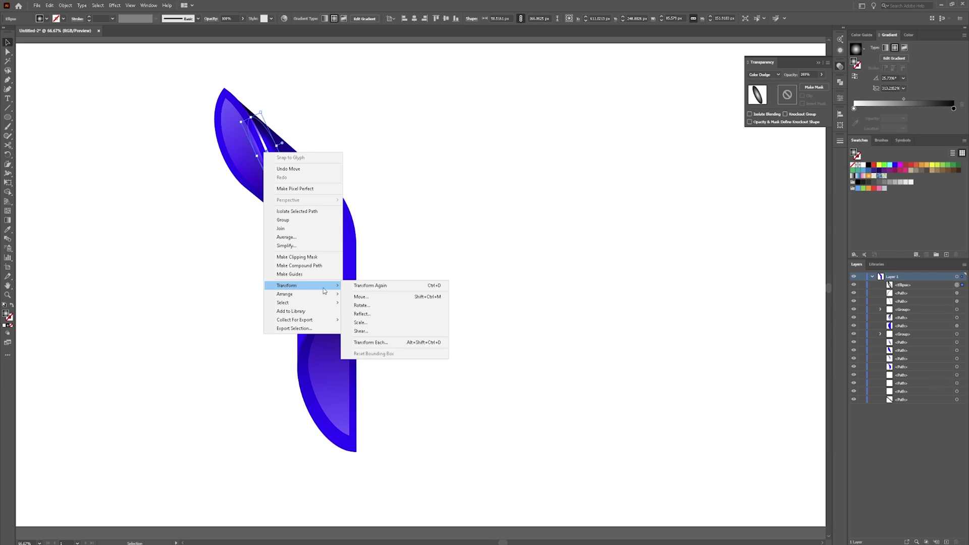
click(361, 313)
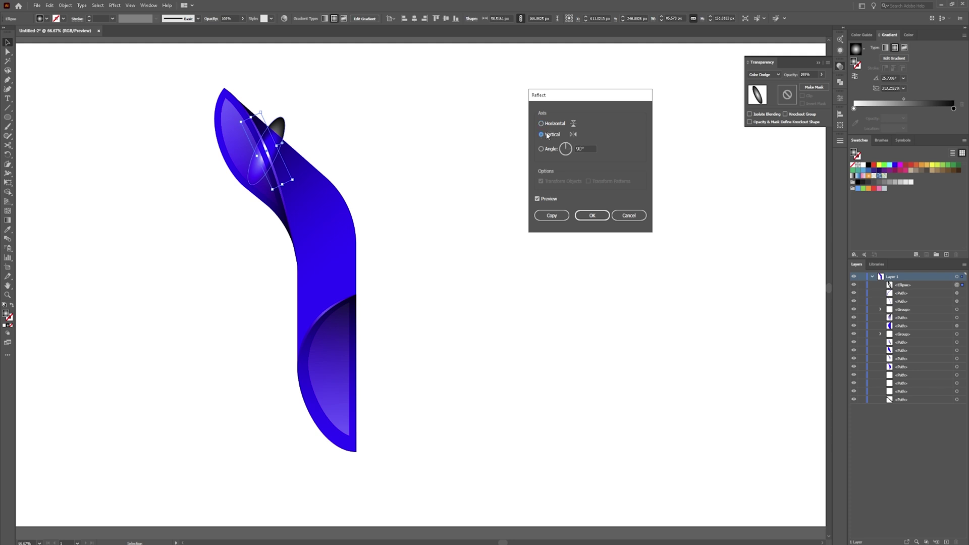
click(551, 215)
Place the reflected ellipse on the lower piece's curved upper edge, rotate it to follow the curve, and deselect it.
drag(268, 153, 325, 314)
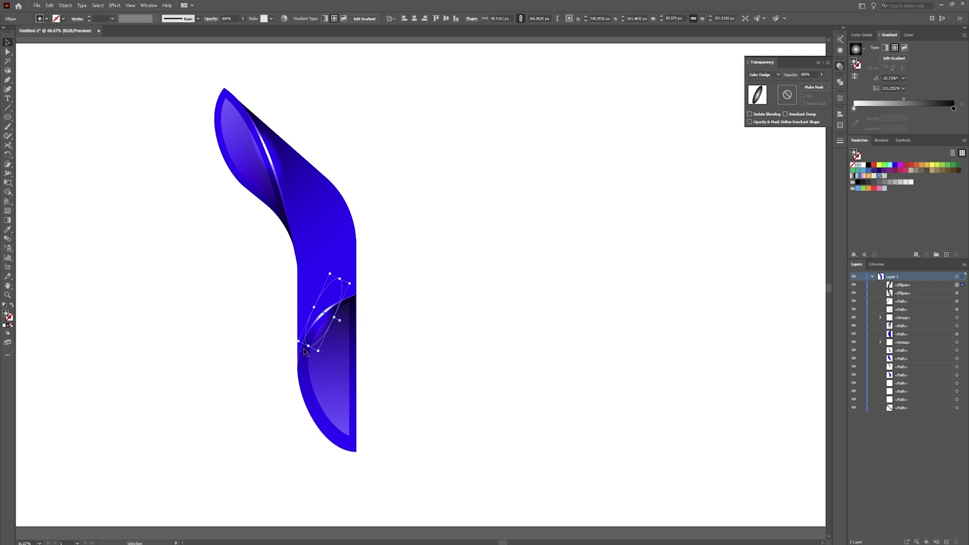
drag(307, 346, 326, 315)
click(413, 299)
scroll(416, 274, down, 1)
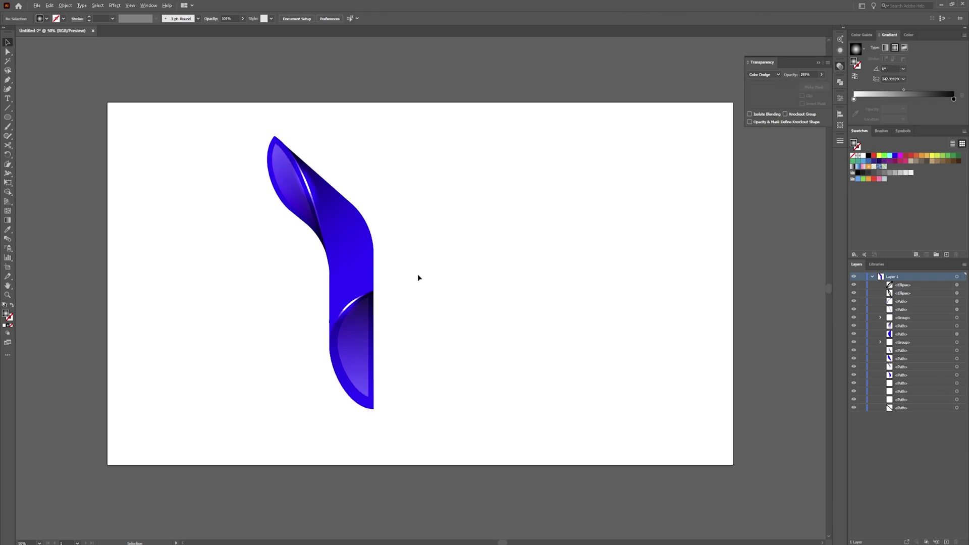
scroll(407, 255, up, 1)
scroll(408, 253, down, 1)
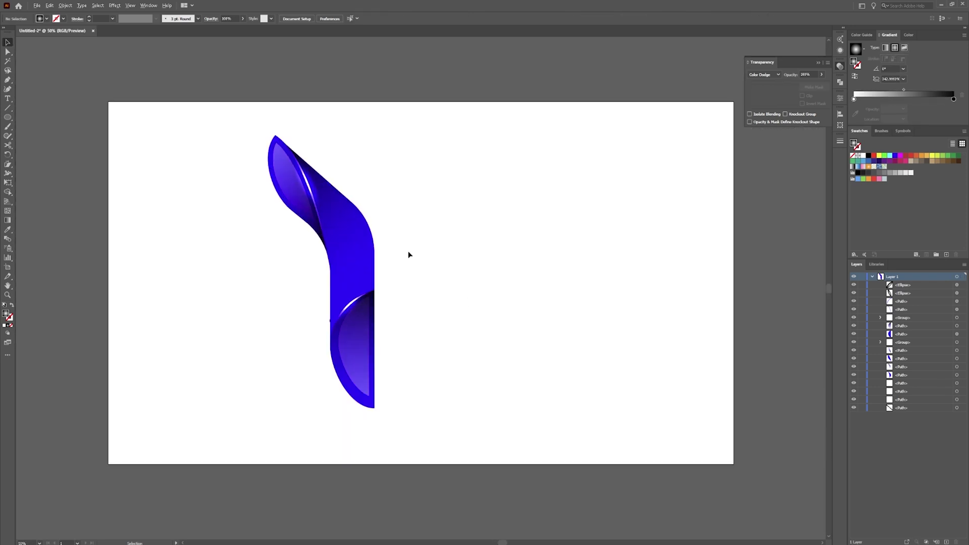
scroll(409, 254, down, 1)
Select all parts of the blue shape and group them.
drag(479, 123, 166, 424)
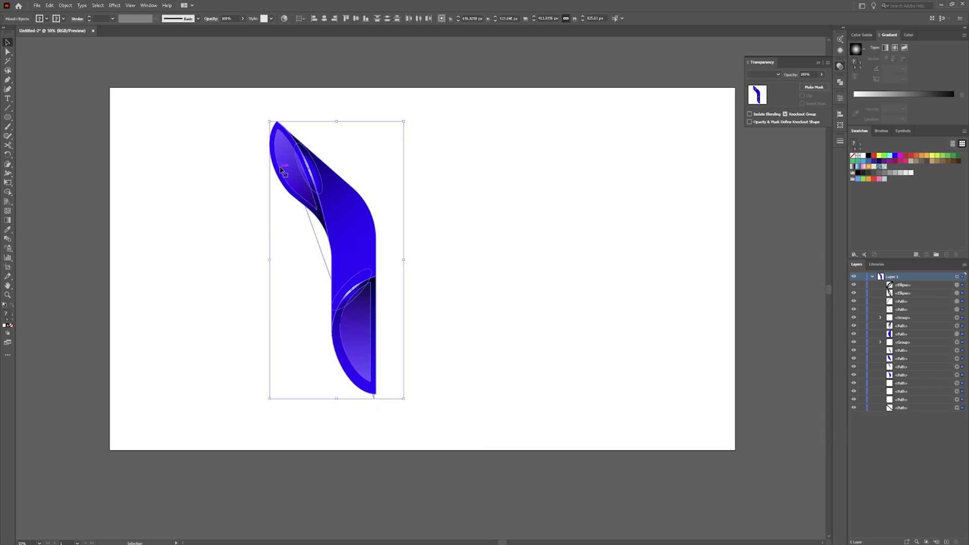
right_click(346, 232)
click(376, 281)
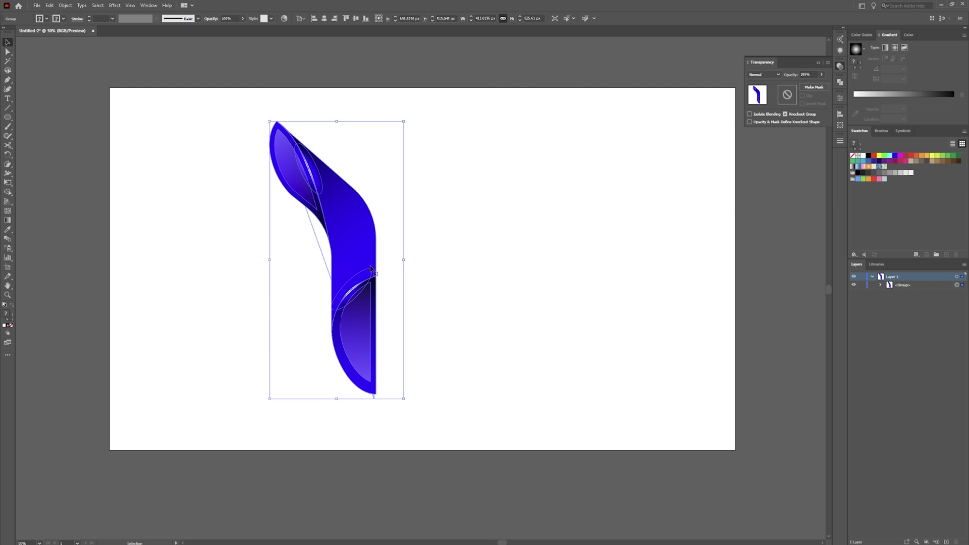
Make a vertical-axis reflected copy of the group and set it beside the original with a narrow gap between the halves.
right_click(357, 258)
mouse_move(421, 346)
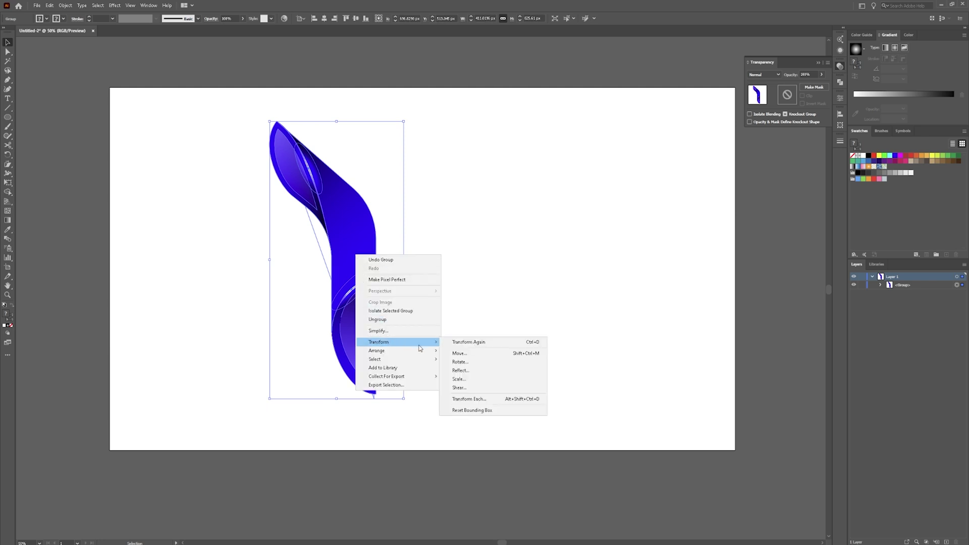
click(470, 371)
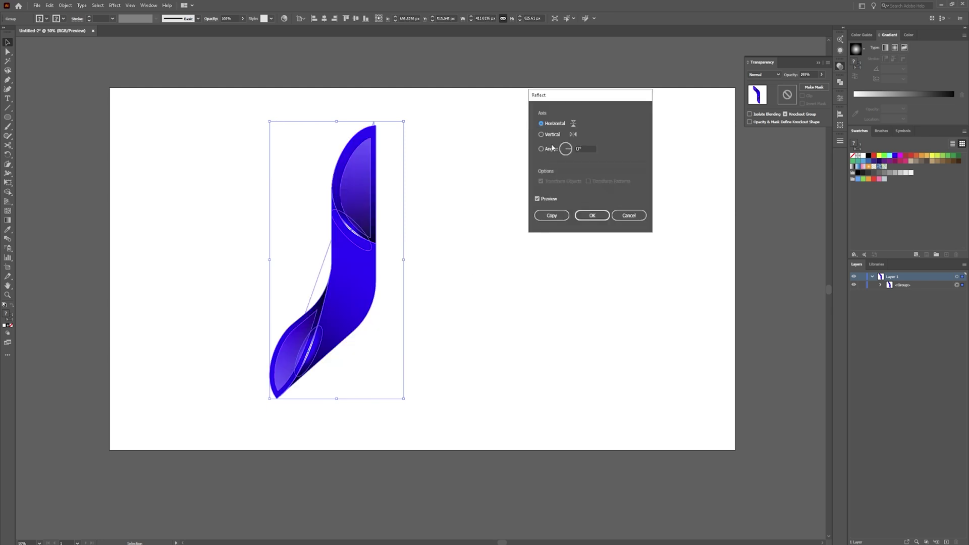
click(541, 134)
click(551, 215)
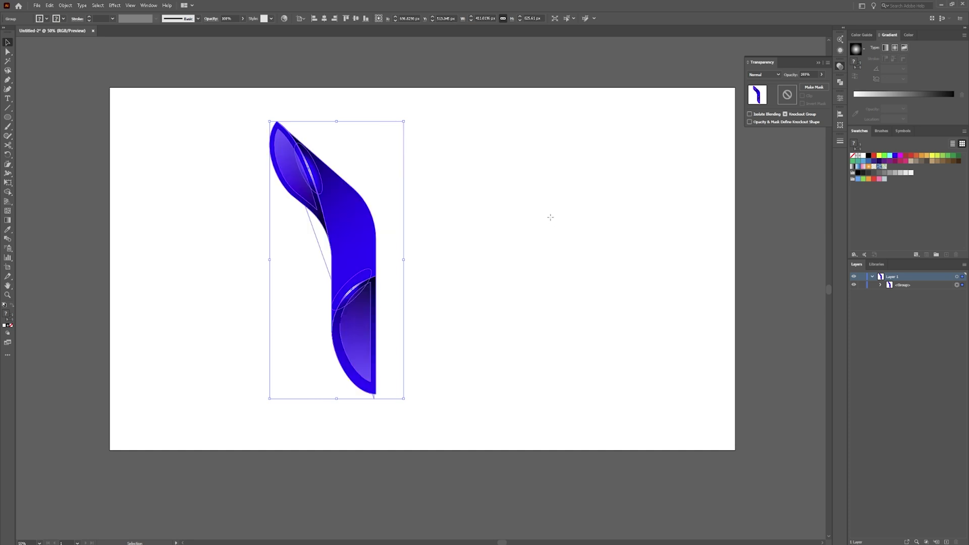
drag(323, 254, 410, 245)
Select both mirrored halves and shift them together to the artboard's horizontal centre.
click(544, 158)
drag(529, 89, 188, 420)
drag(358, 343, 401, 344)
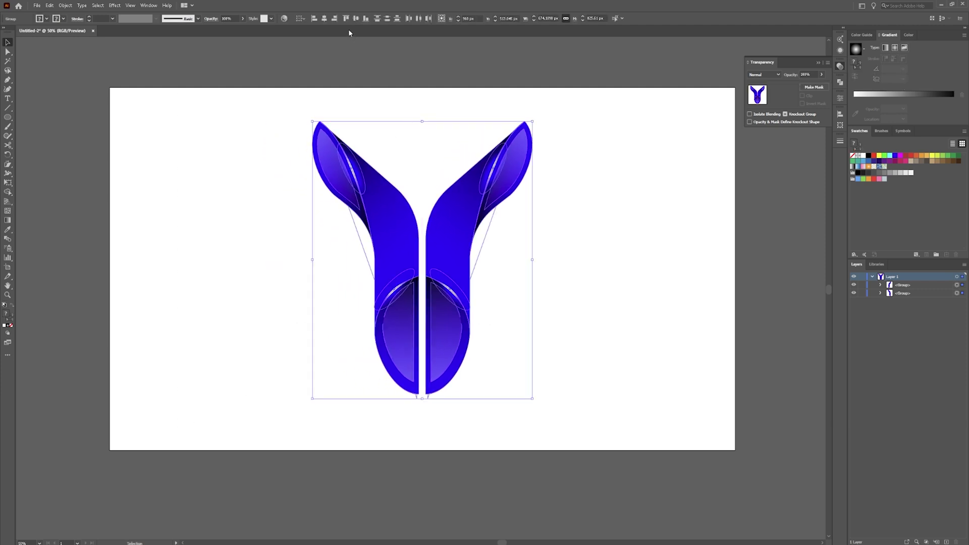
Group the two mirrored halves and centre the group vertically on the artboard.
click(324, 18)
key(ctrl+z)
right_click(394, 212)
click(419, 274)
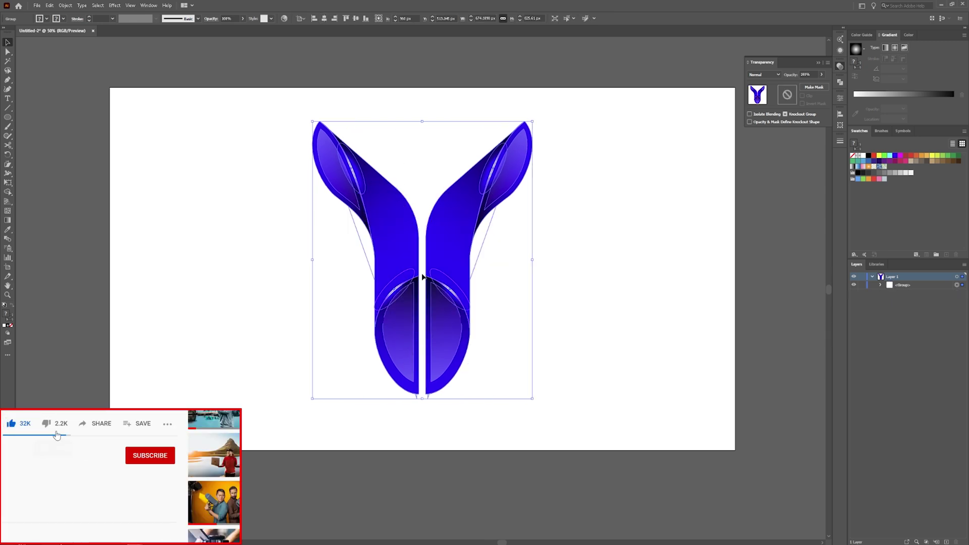
click(356, 19)
click(580, 207)
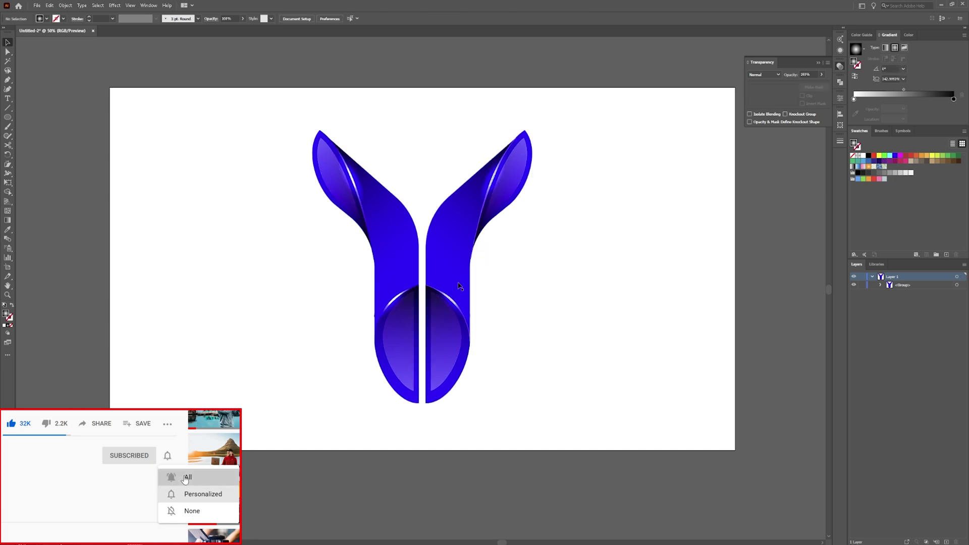
Raise the logo group towards the artboard's upper edge and make a copy of it reflected across the horizontal axis.
drag(445, 281, 449, 256)
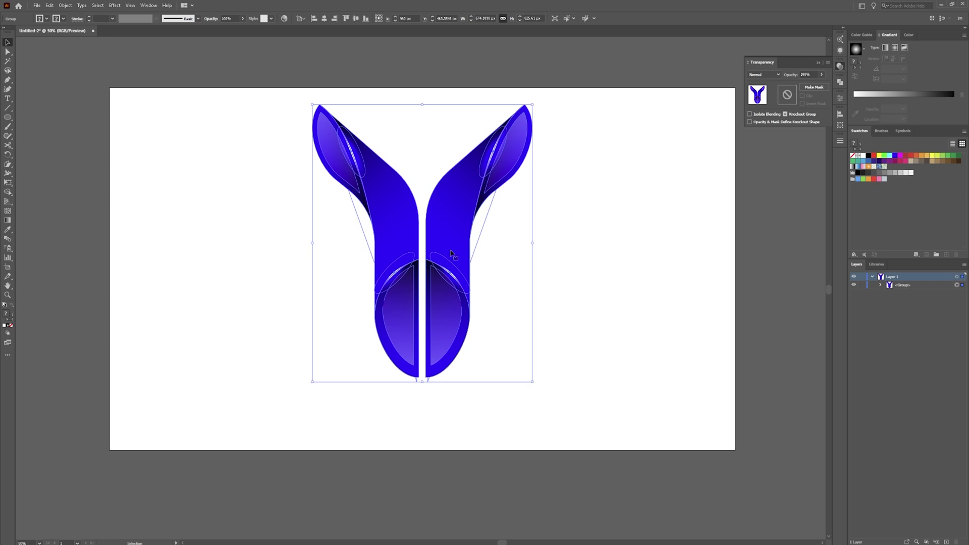
right_click(450, 252)
mouse_move(488, 339)
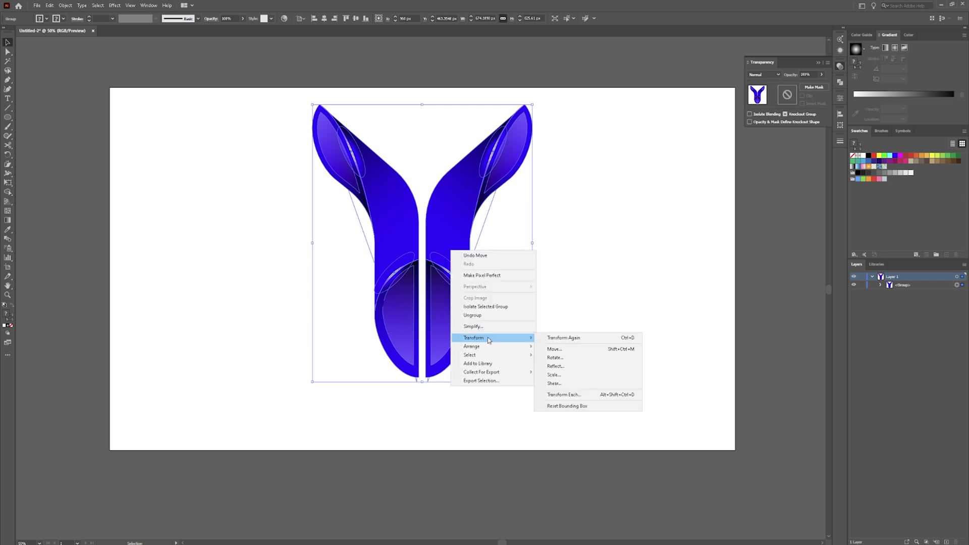
click(558, 367)
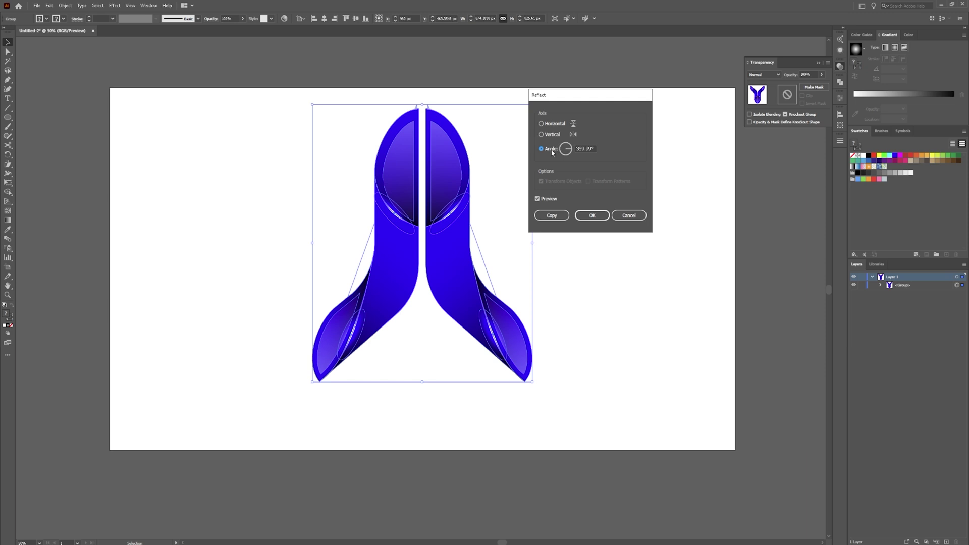
click(546, 125)
click(555, 216)
Move the upside-down copy straight below the logo, leaving a small gap between their rounded tips.
drag(441, 318, 443, 542)
key(ctrl+z)
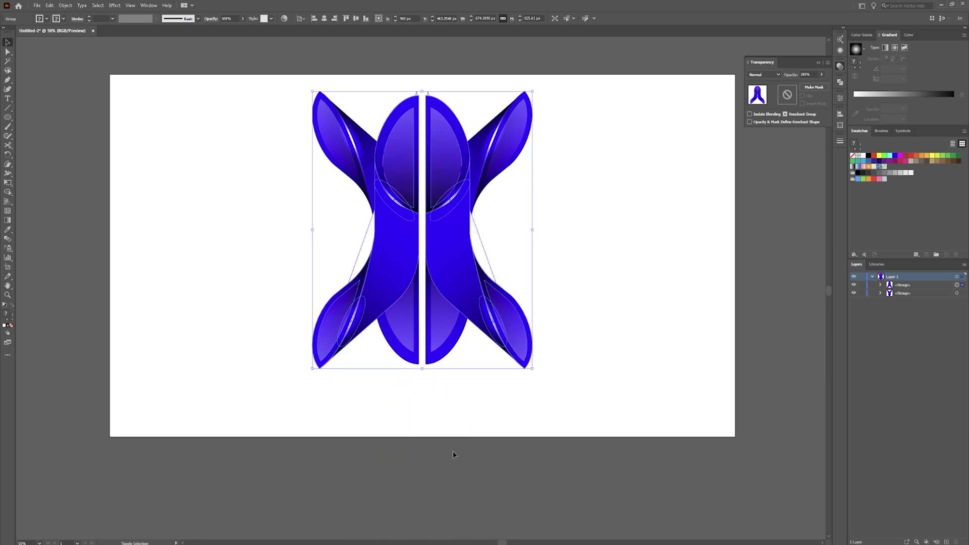
click(433, 486)
drag(436, 324, 437, 520)
Draw a rectangle with the radial gradient fill that covers the entire upside-down copy.
click(94, 182)
scroll(94, 182, up, 1)
drag(8, 117, 25, 117)
drag(293, 382, 565, 524)
Redraw the rectangle's radial gradient as a circle centred on its upper edge under the logo's gap, fading from white to black.
key(g)
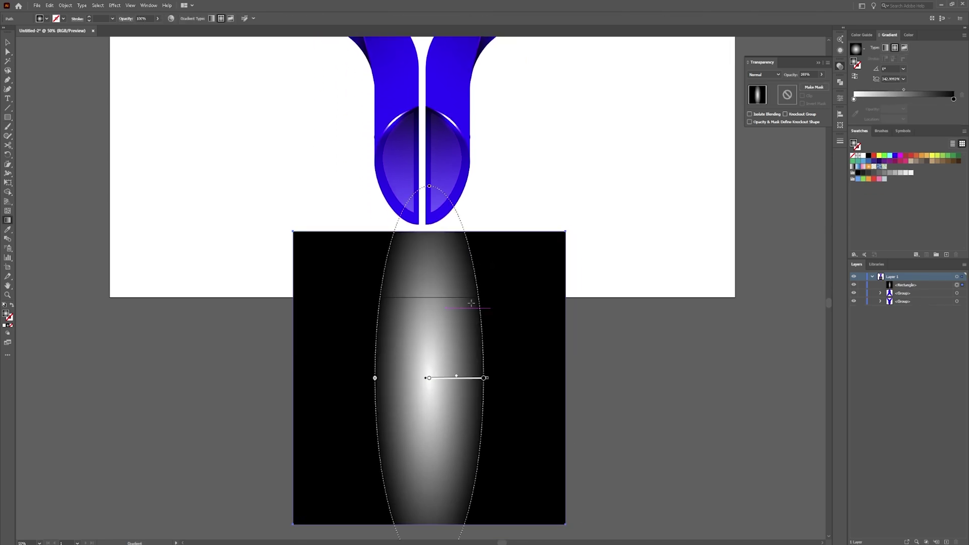
mouse_move(431, 188)
mouse_move(423, 232)
mouse_down()
mouse_move(535, 231)
mouse_move(442, 231)
mouse_up()
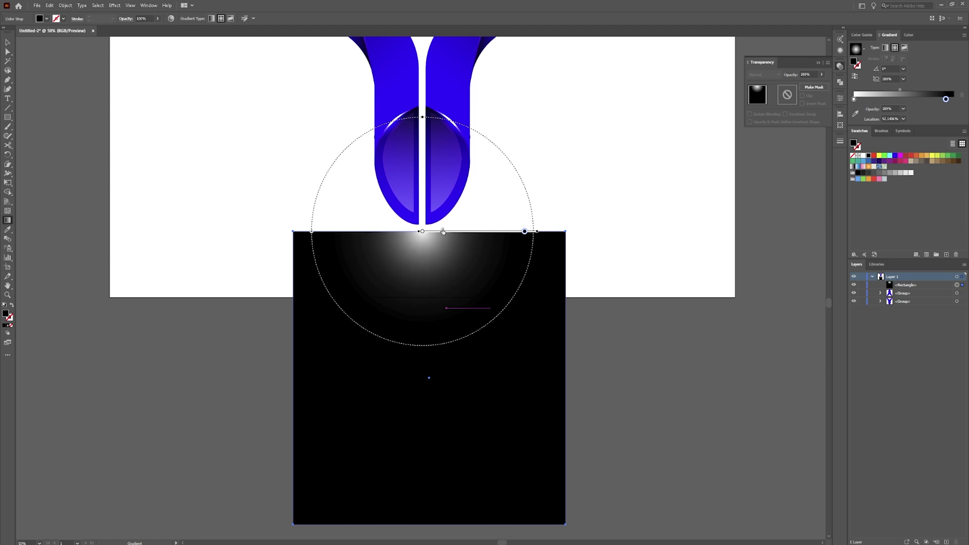
Shift the gradient rectangle slightly down so its upper edge sits just above the upside-down copy.
key(v)
mouse_move(593, 253)
mouse_down()
mouse_move(221, 439)
mouse_move(275, 402)
mouse_up()
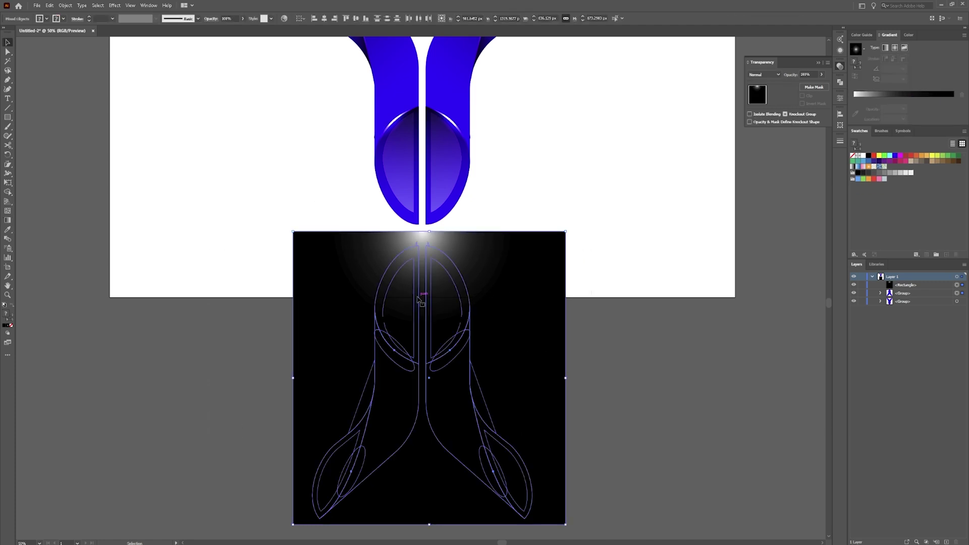
key(ctrl+shift+a)
click(501, 251)
drag(505, 249, 506, 256)
Apply the gradient rectangle as an opacity mask to the upside-down copy and deselect the artwork.
drag(595, 302, 341, 356)
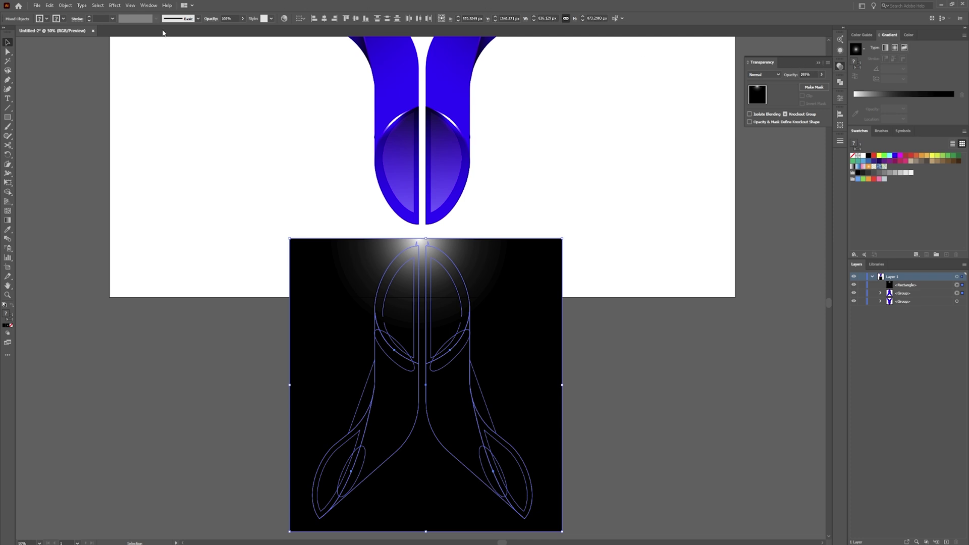
click(148, 6)
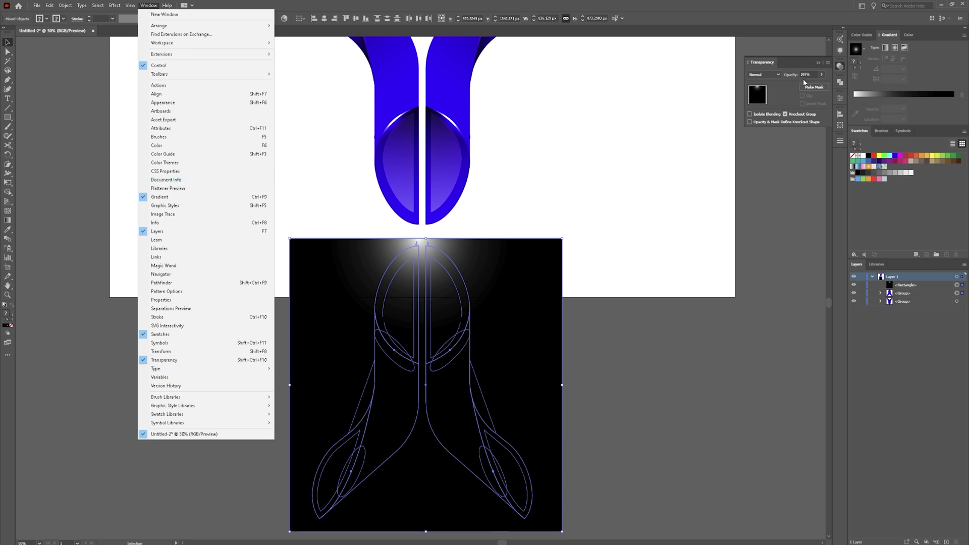
click(808, 91)
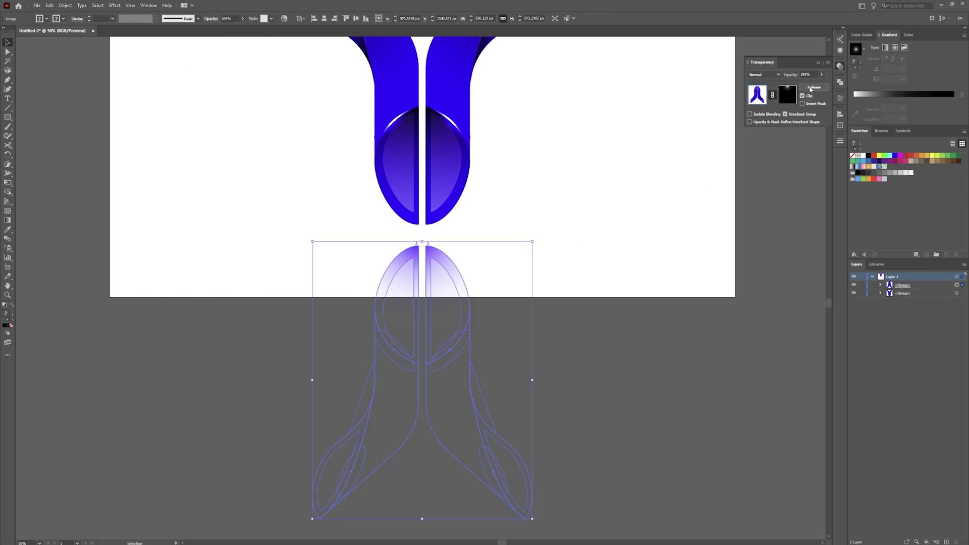
click(603, 339)
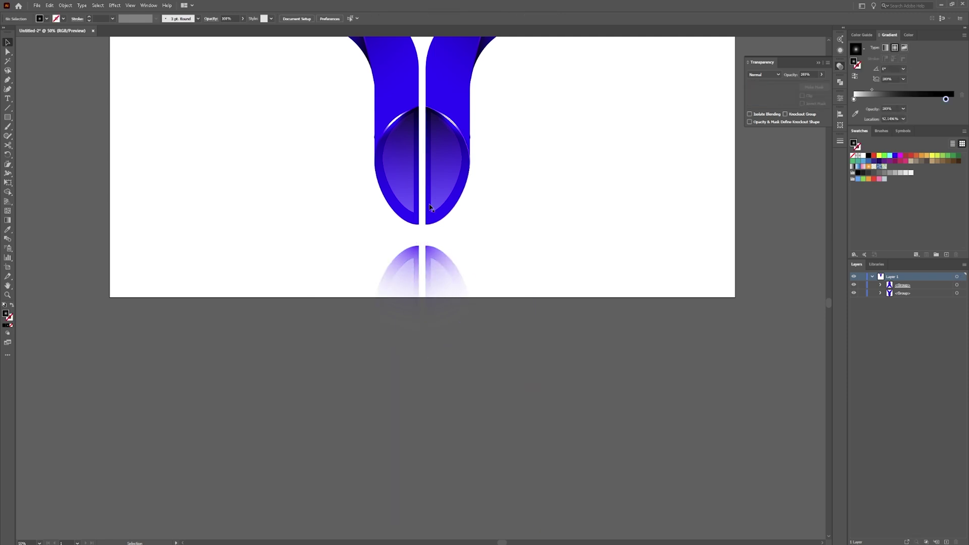
scroll(448, 220, up, 3)
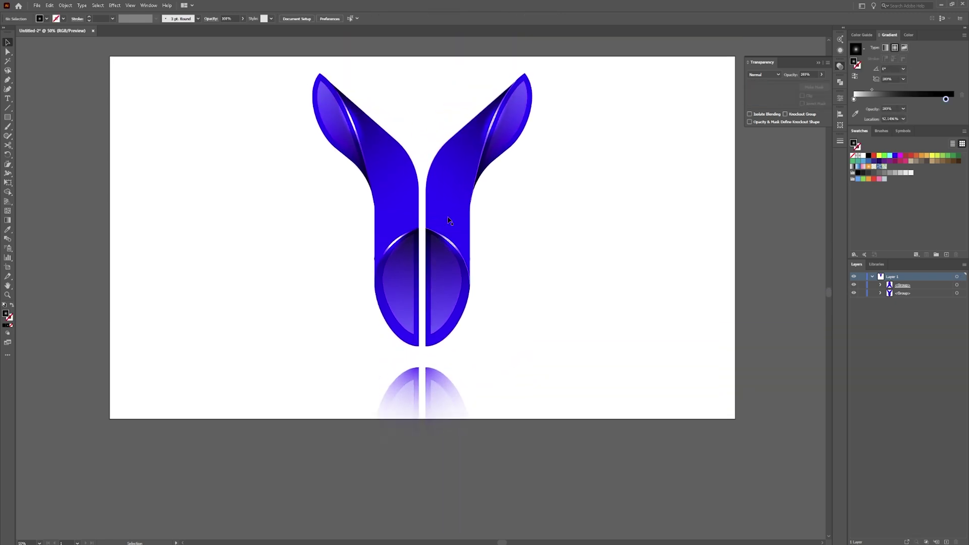
scroll(448, 219, up, 1)
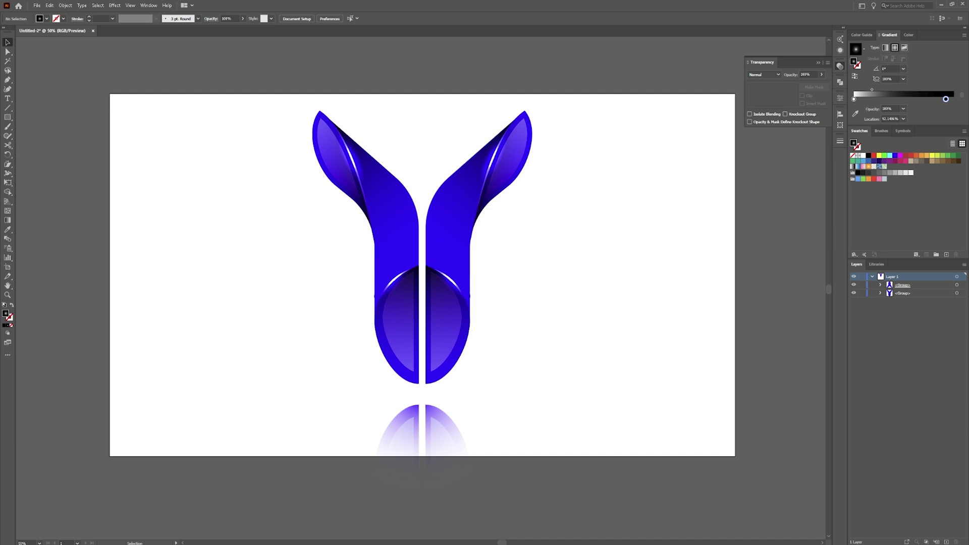
Draw a 1920 × 1080 px rectangle covering the whole artboard.
click(7, 117)
drag(109, 93, 735, 455)
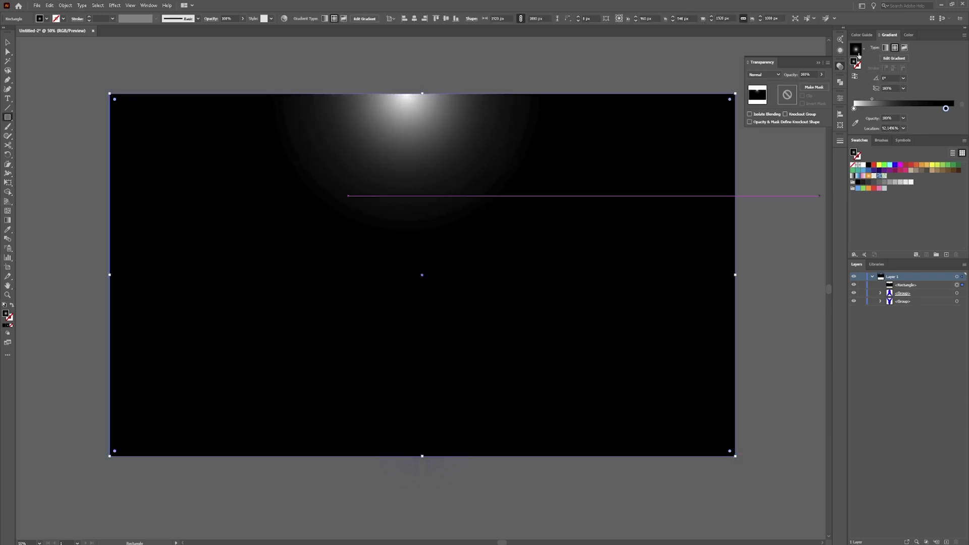
Fill the artboard-sized rectangle with solid black, send it behind the logo and reflection, and lock it.
click(867, 164)
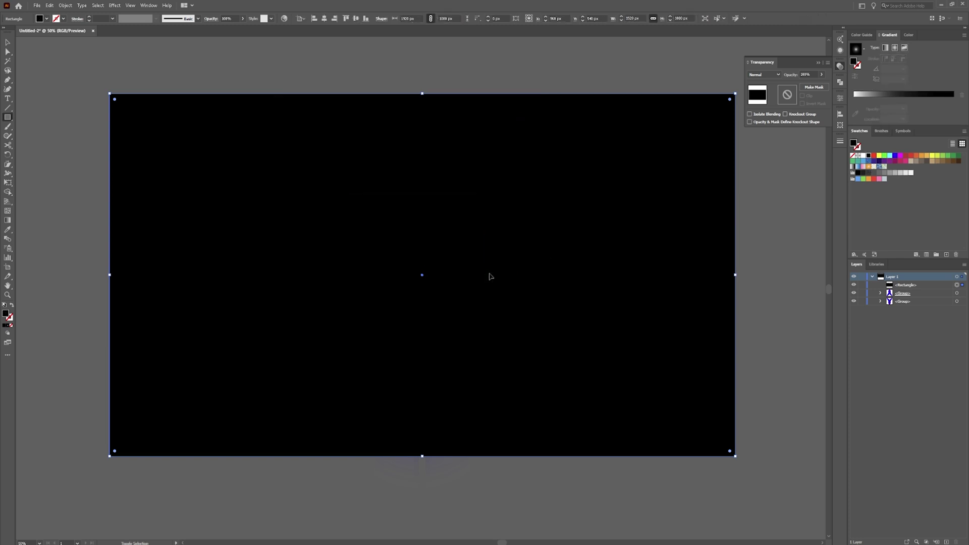
key(ctrl+shift+bracketleft)
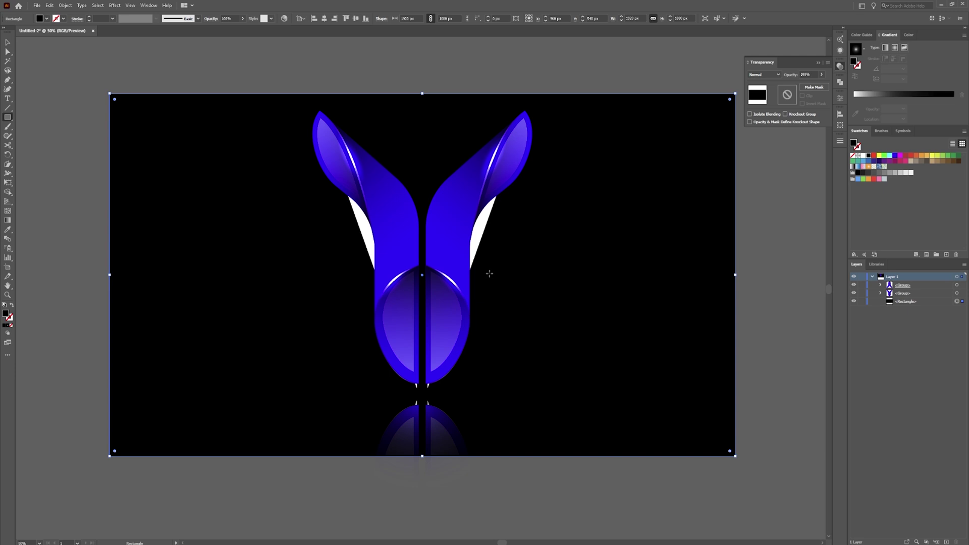
key(v)
key(ctrl+2)
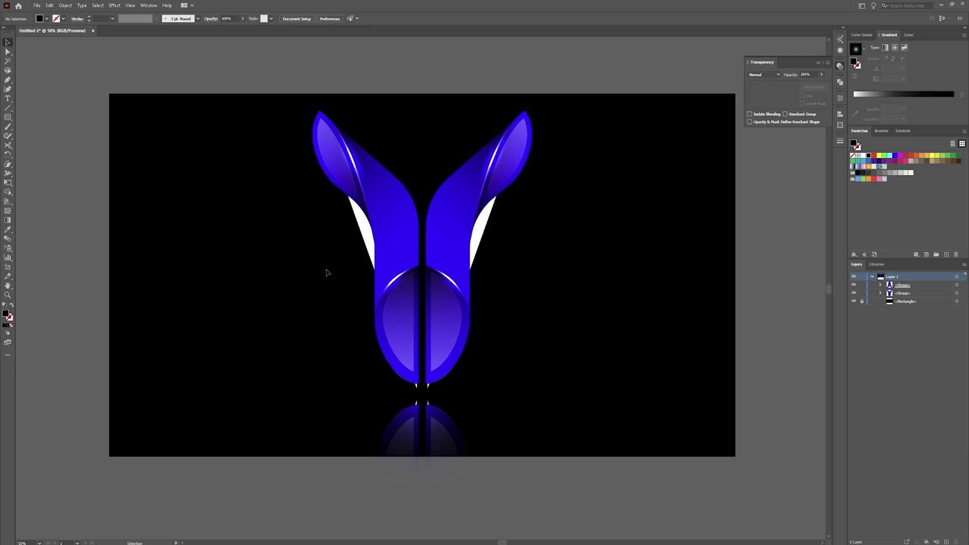
Delete the two small white slivers protruding from the lower tips of the upright logo.
scroll(353, 313, up, 1)
scroll(383, 353, down, 3)
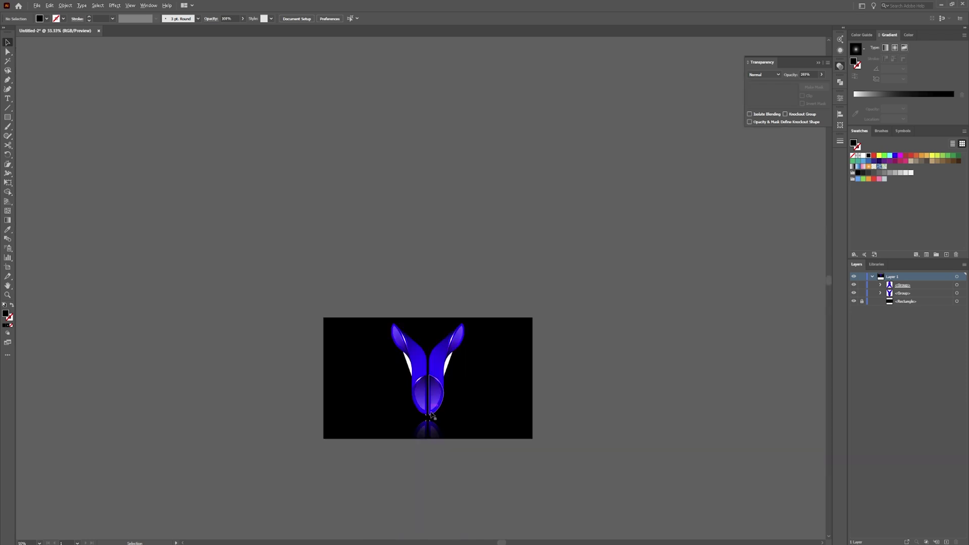
scroll(419, 428, up, 8)
scroll(407, 308, down, 2)
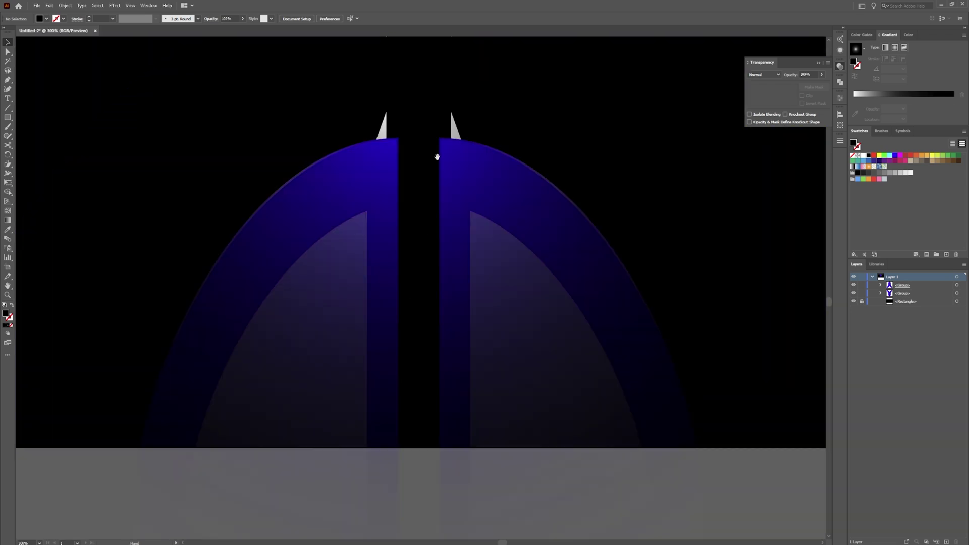
drag(437, 157, 407, 375)
click(355, 241)
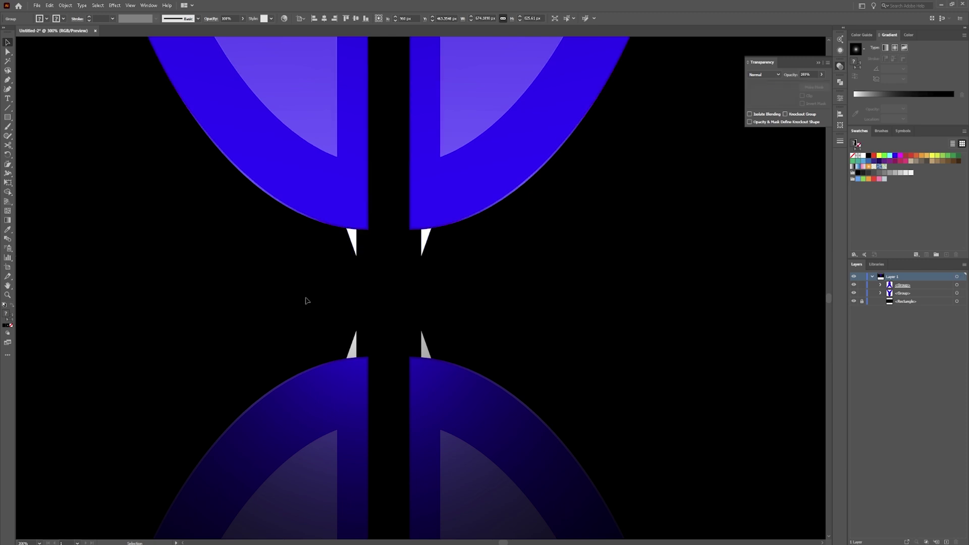
key(a)
click(354, 241)
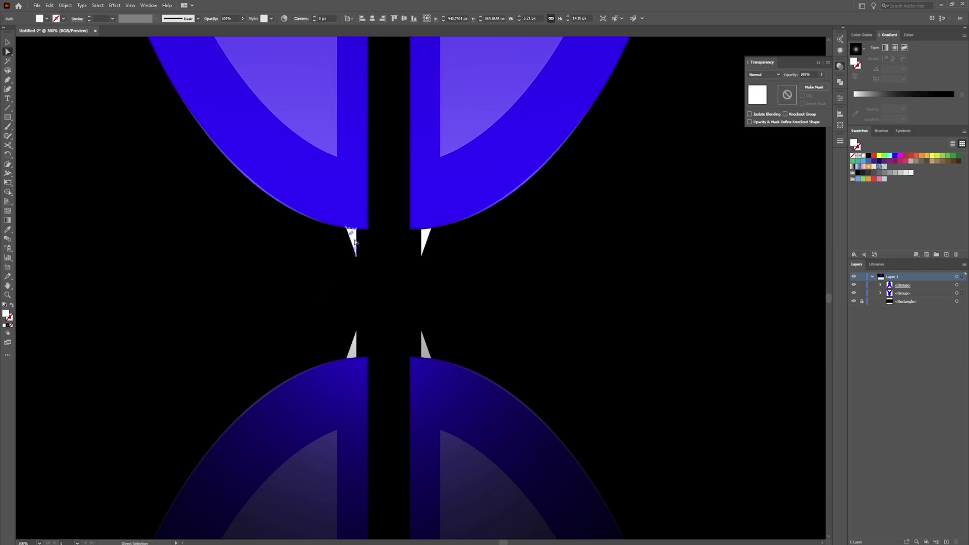
key(Delete)
click(424, 242)
key(Delete)
Delete the two matching white slivers above the tips of the mirrored reflection.
click(425, 343)
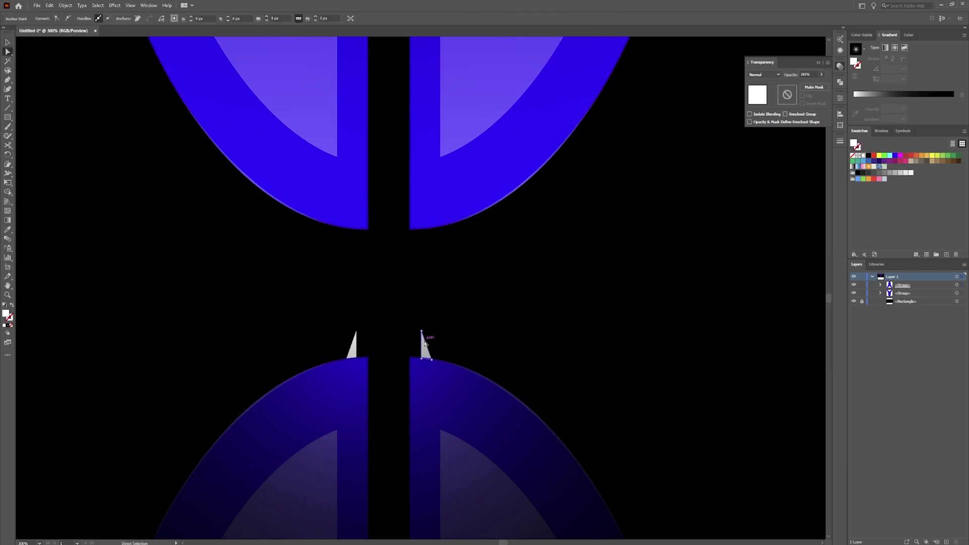
click(353, 349)
key(Delete)
click(426, 348)
key(Delete)
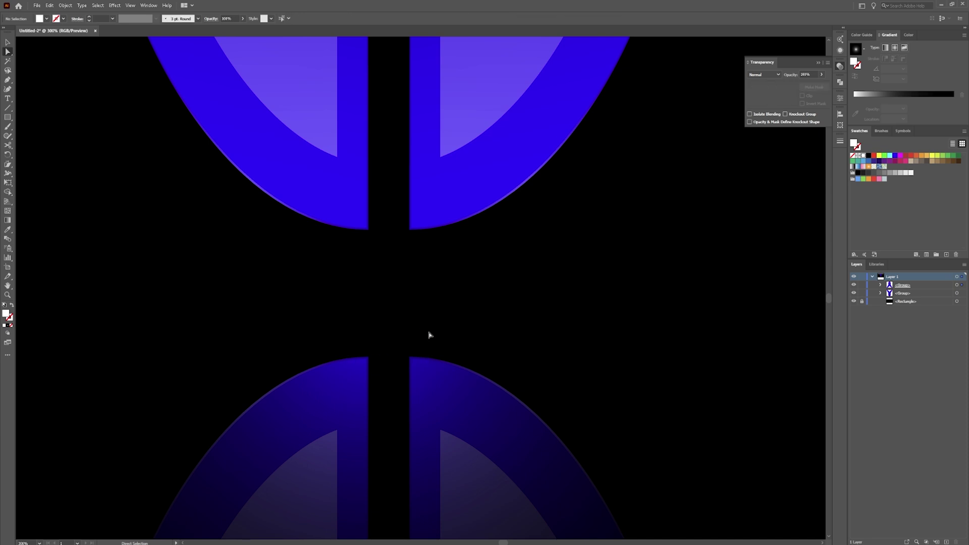
Delete the two large white wedges on the outer sides of the logo, below its ear shapes.
scroll(403, 283, down, 2)
scroll(398, 230, down, 1)
scroll(394, 203, down, 3)
drag(382, 206, 371, 319)
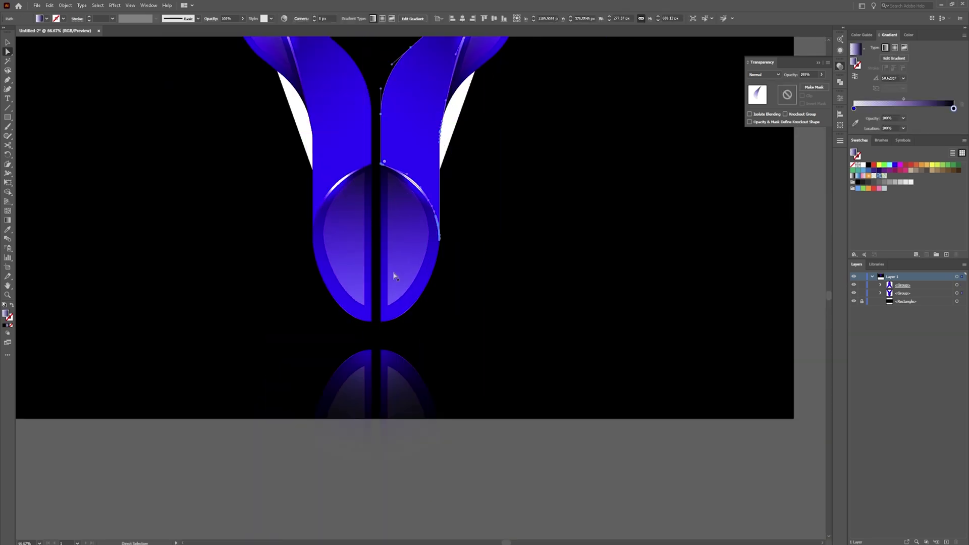
scroll(456, 145, up, 2)
scroll(457, 145, up, 3)
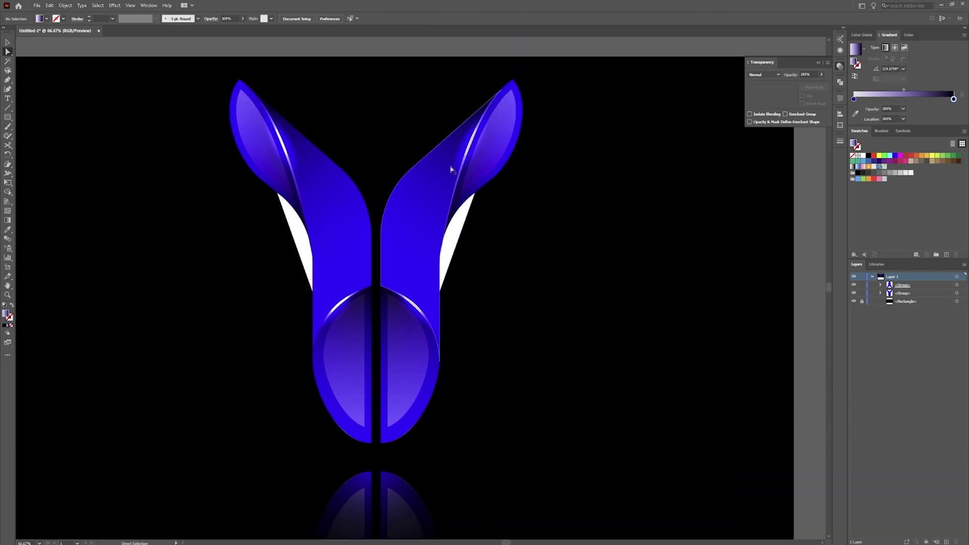
click(443, 249)
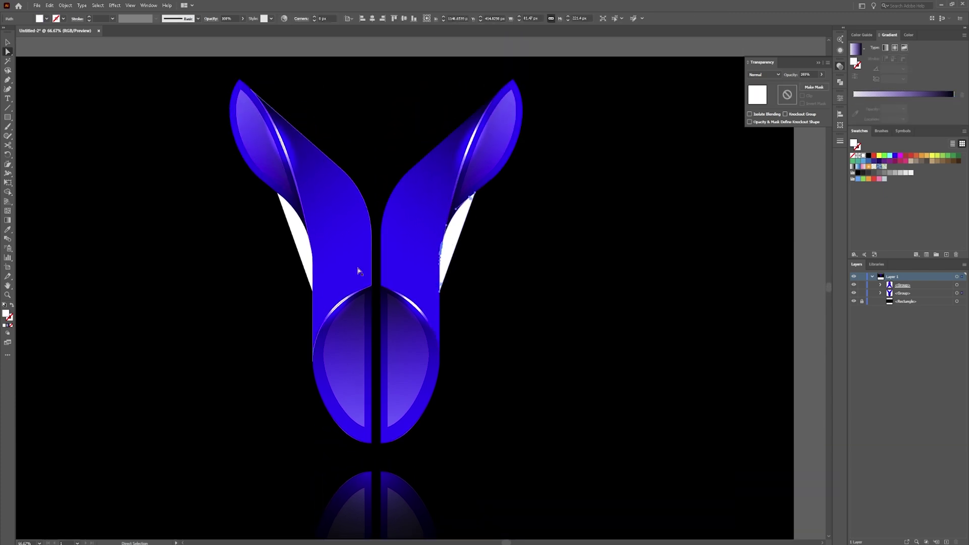
key(Delete)
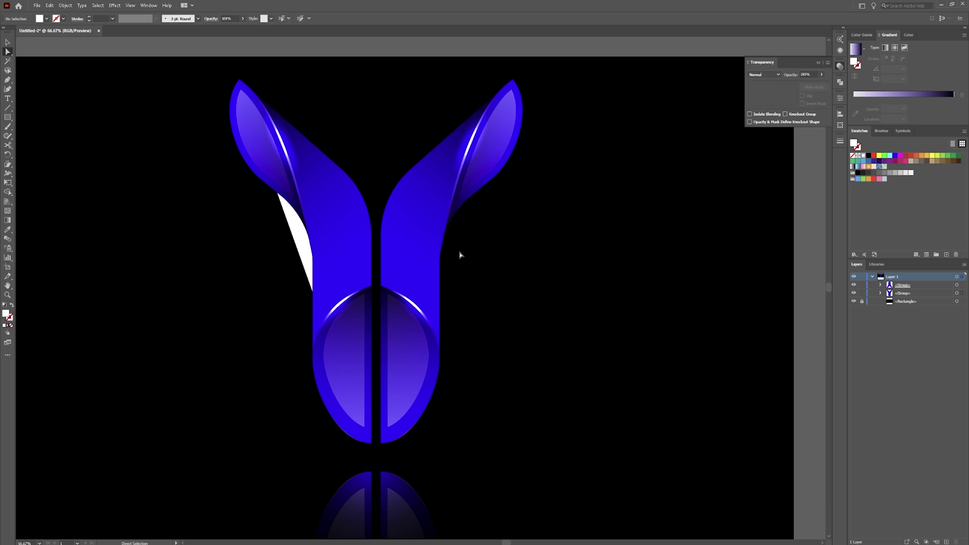
click(292, 236)
key(Delete)
Try a longer diagonal linear gradient on the logo's left stem, running from the central gap to beyond the left ear.
scroll(419, 219, up, 1)
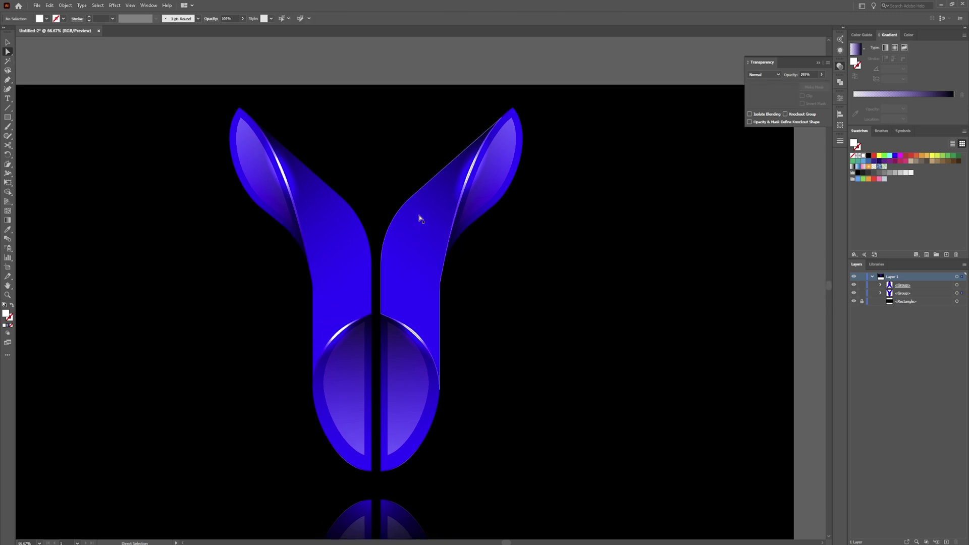
scroll(379, 212, down, 1)
scroll(396, 217, down, 1)
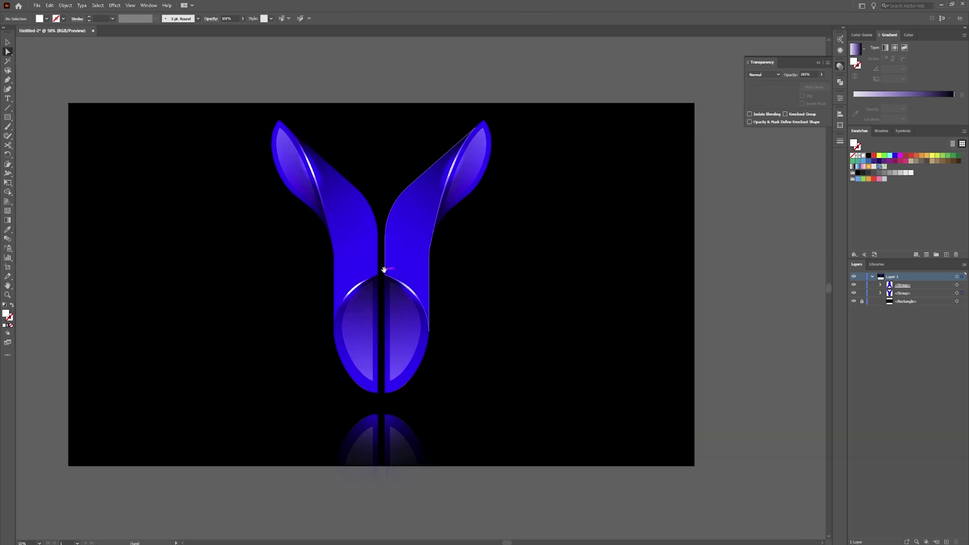
drag(385, 268, 386, 221)
click(354, 195)
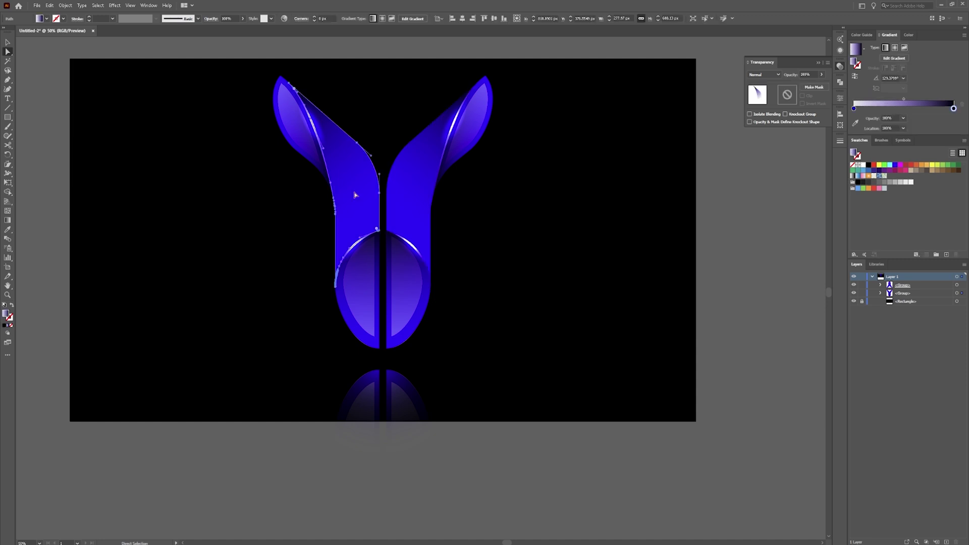
key(g)
mouse_move(260, 108)
mouse_down()
mouse_move(324, 136)
mouse_move(290, 118)
mouse_up()
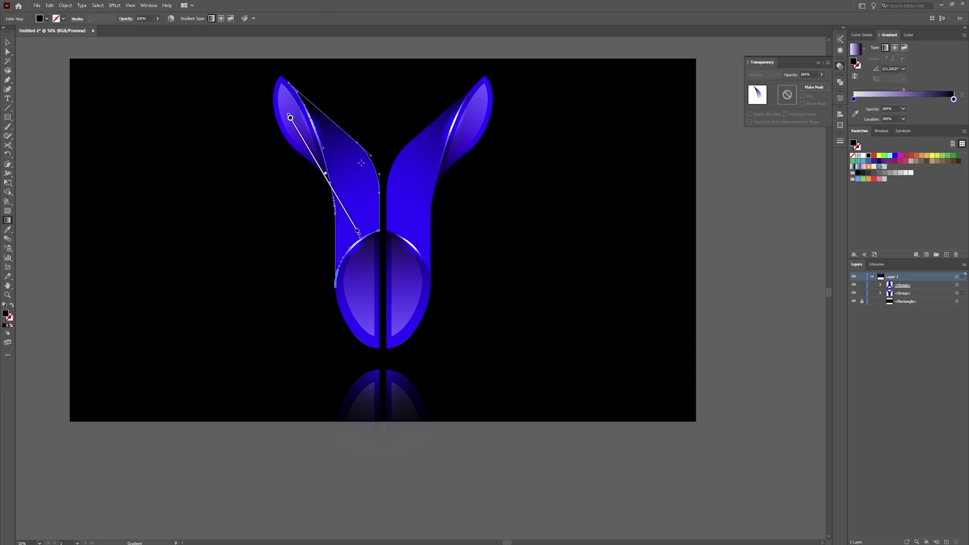
mouse_move(416, 230)
mouse_down()
mouse_move(303, 101)
mouse_move(335, 123)
mouse_move(298, 87)
mouse_move(305, 59)
mouse_move(290, 69)
mouse_move(303, 96)
mouse_up()
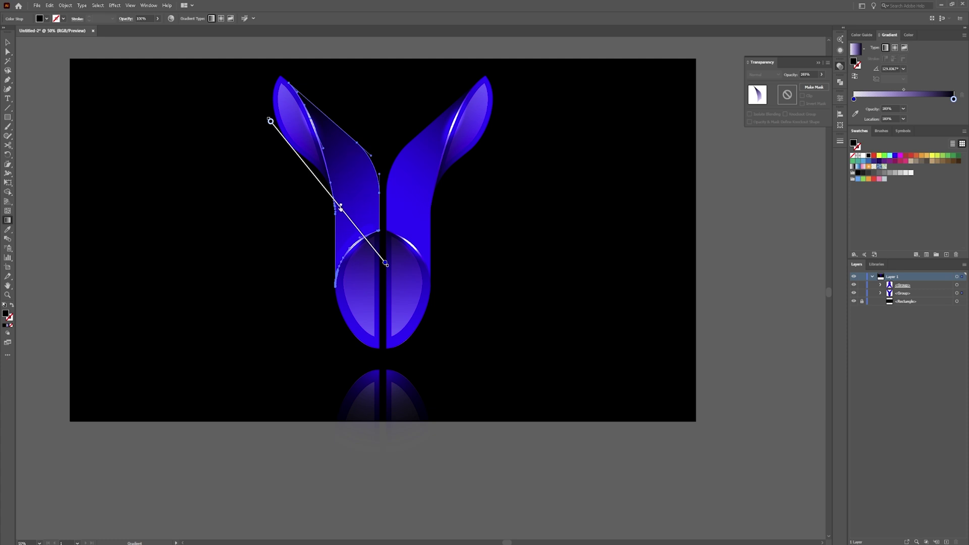
drag(341, 207, 333, 198)
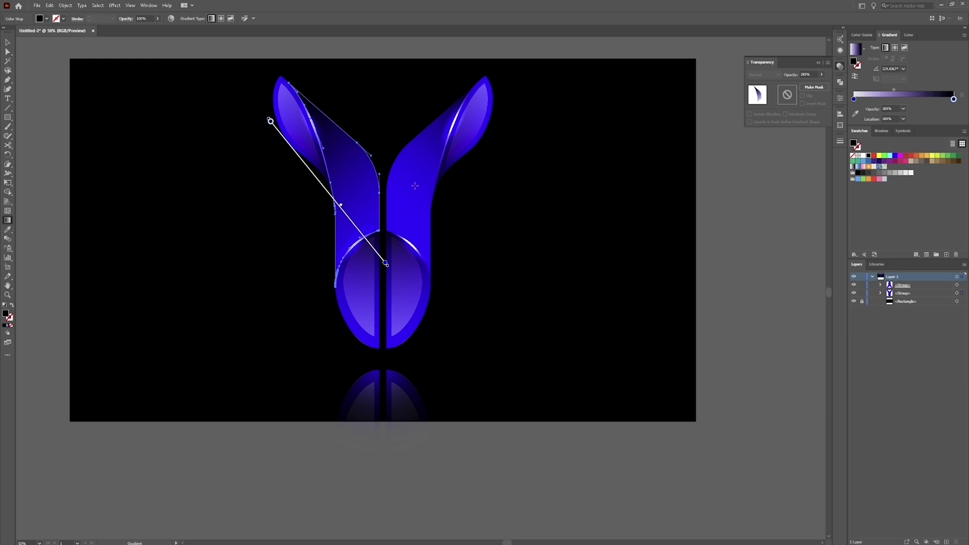
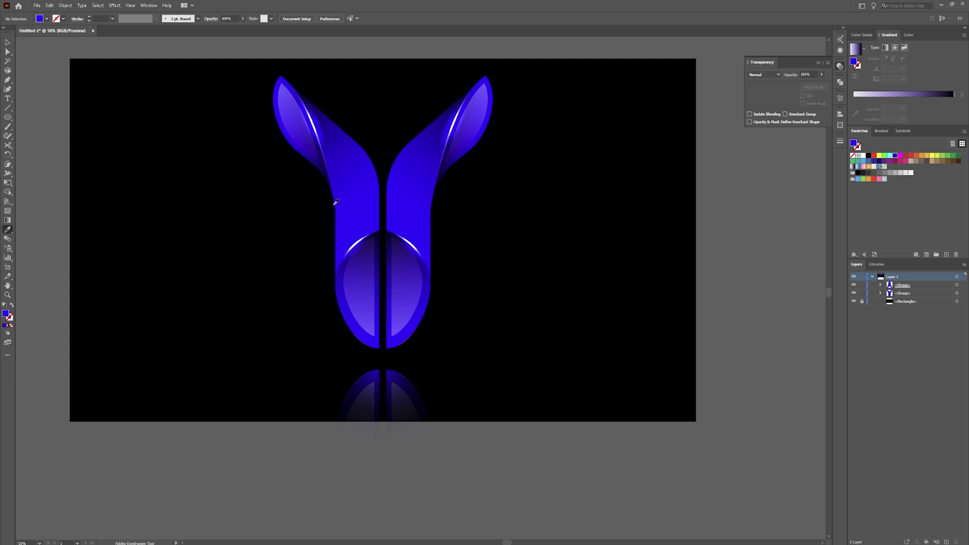
Draw a flat ellipse about 658 × 82 px between the logo and its reflection and centre it under the logo's gap.
click(7, 117)
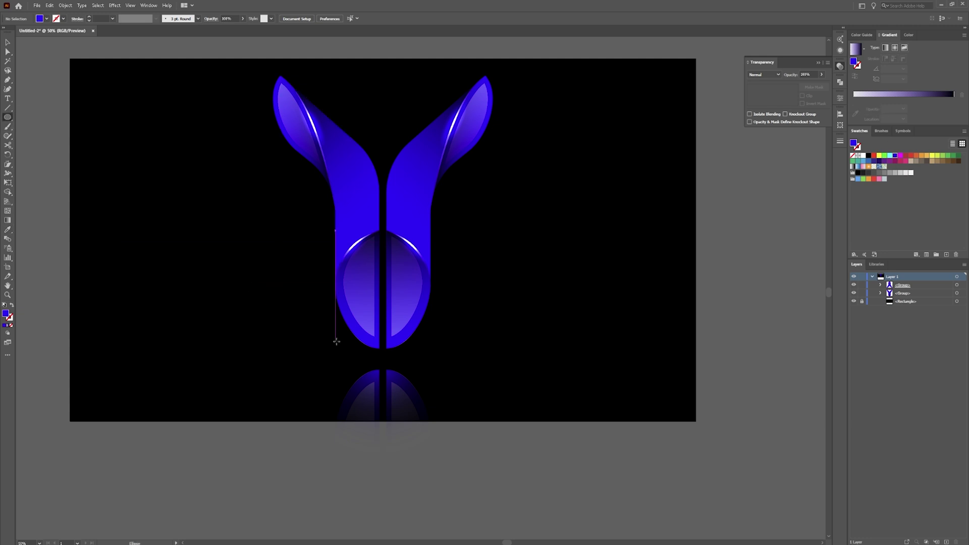
drag(288, 373, 503, 345)
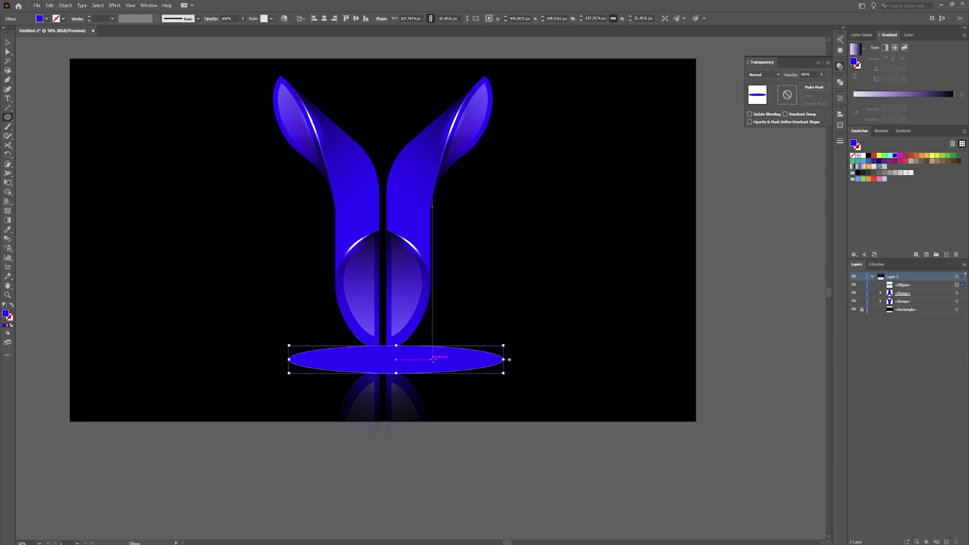
key(v)
drag(402, 363, 390, 363)
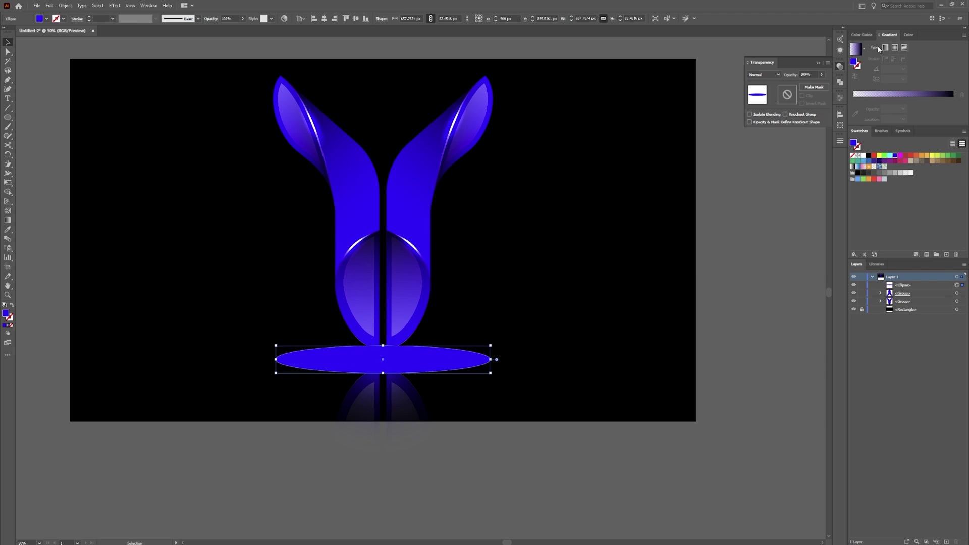
Fill the ellipse with a radial gradient from saturated blue (hue 240, saturation 100%) in the centre to black.
click(863, 49)
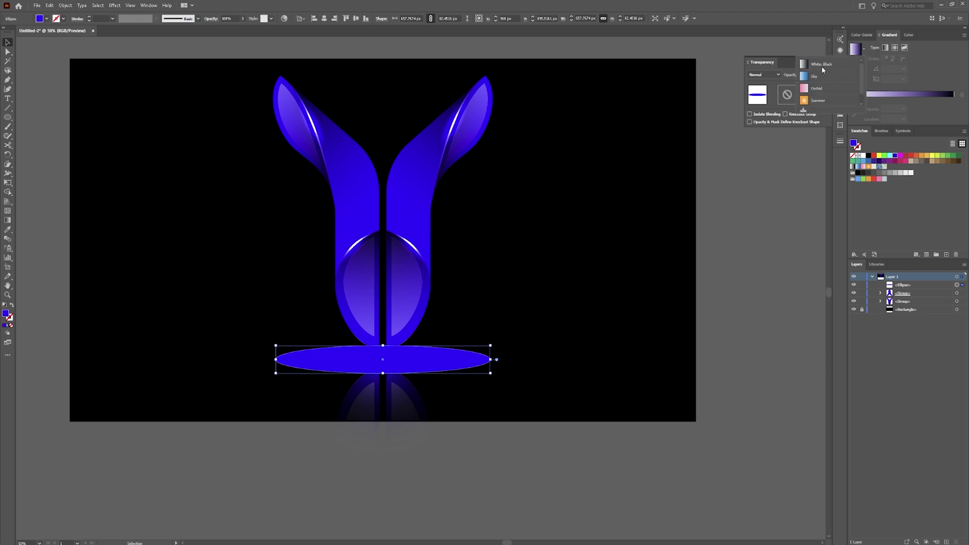
click(818, 67)
double_click(854, 109)
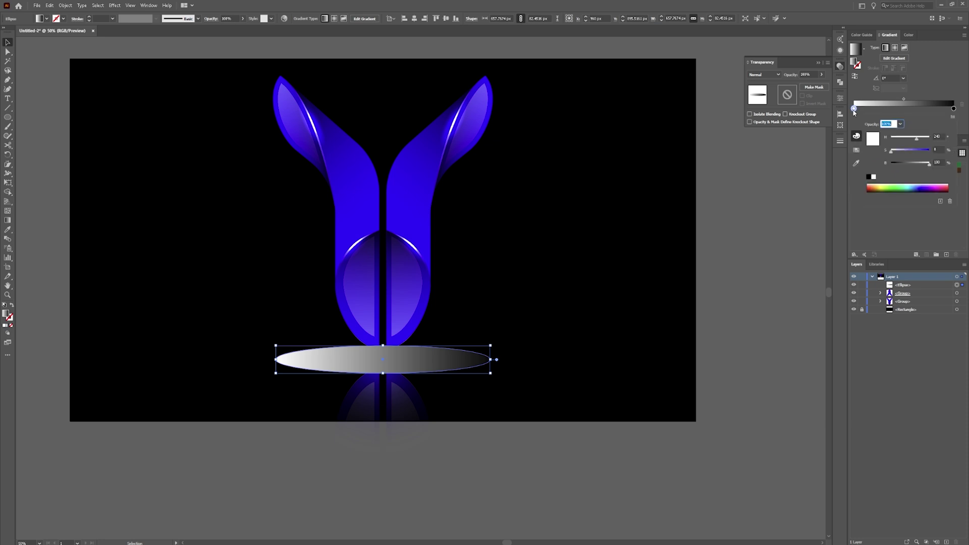
drag(898, 153, 948, 152)
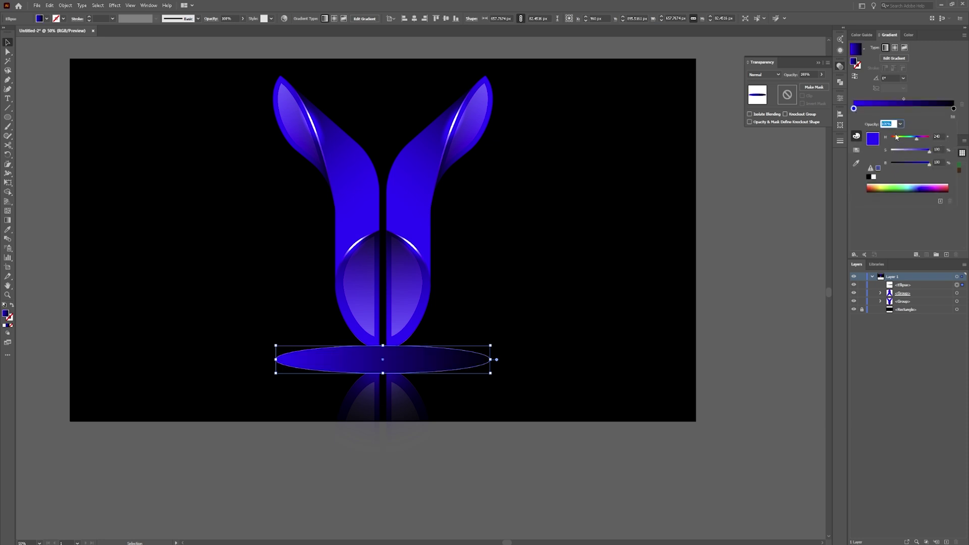
click(893, 49)
click(894, 48)
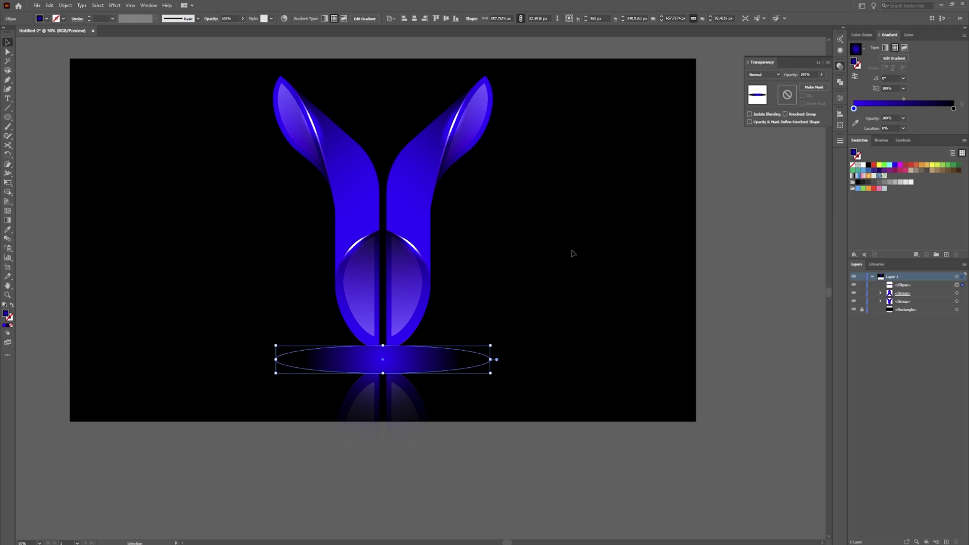
Flatten and widen the ellipse's radial gradient so it spans the full ellipse width and fades before its edges, then deselect it.
key(g)
click(383, 360)
drag(373, 360, 377, 360)
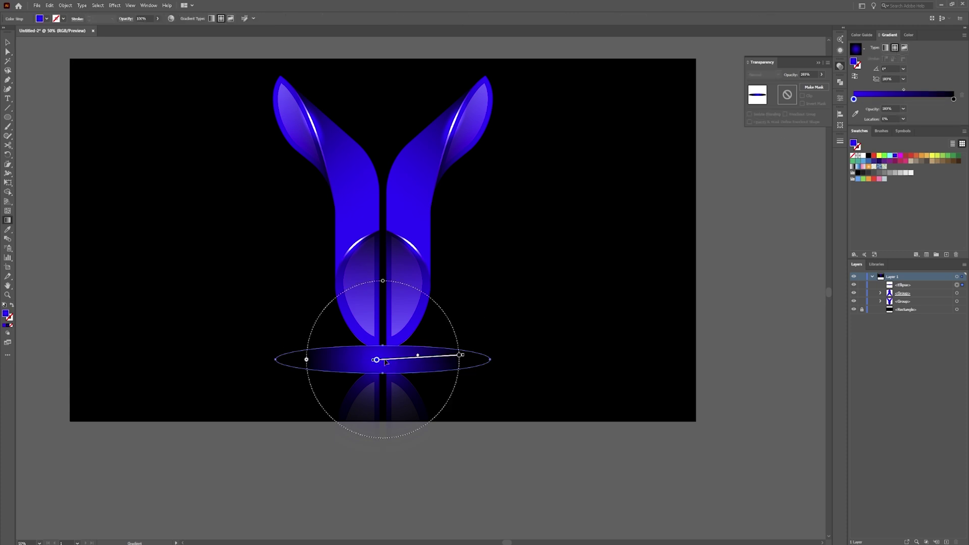
key(ctrl+z)
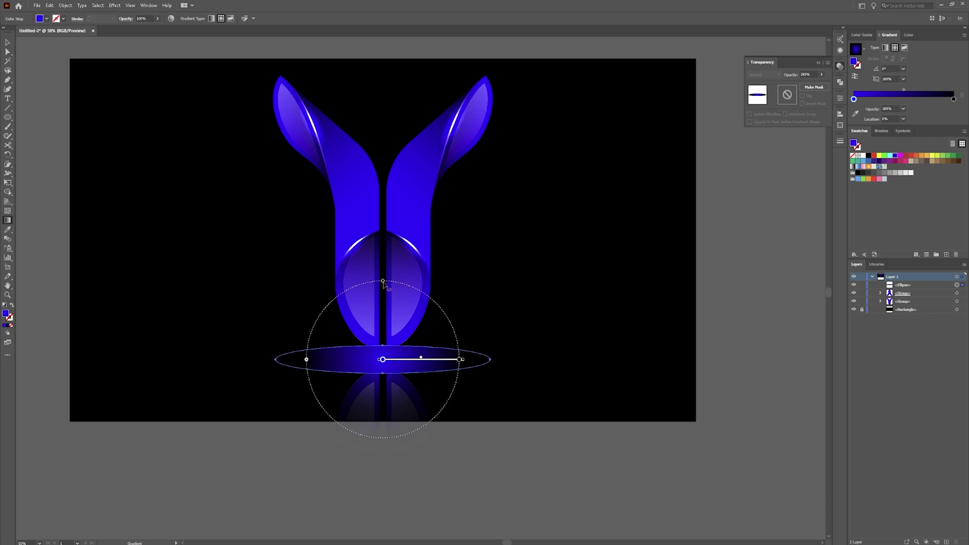
drag(383, 282, 382, 347)
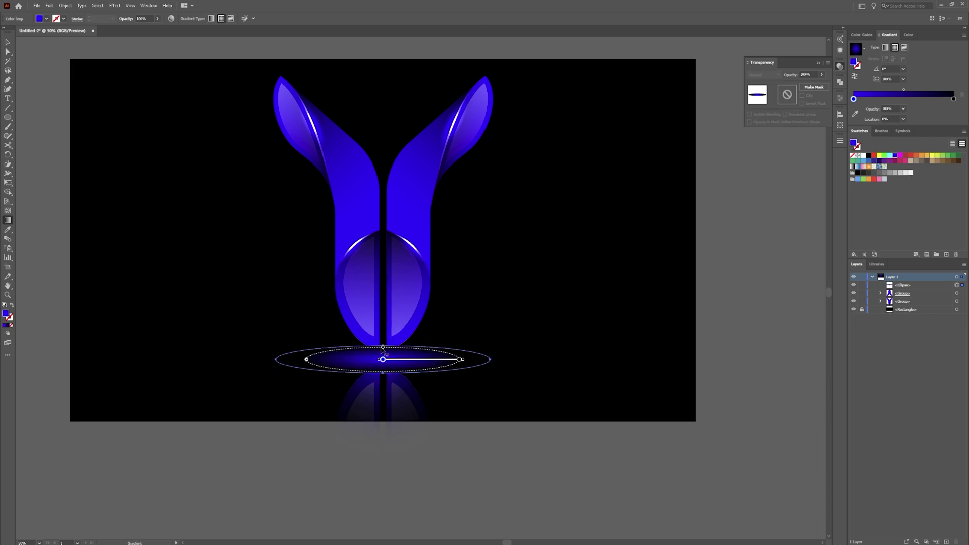
mouse_move(306, 360)
mouse_down()
mouse_move(277, 362)
mouse_move(291, 359)
mouse_up()
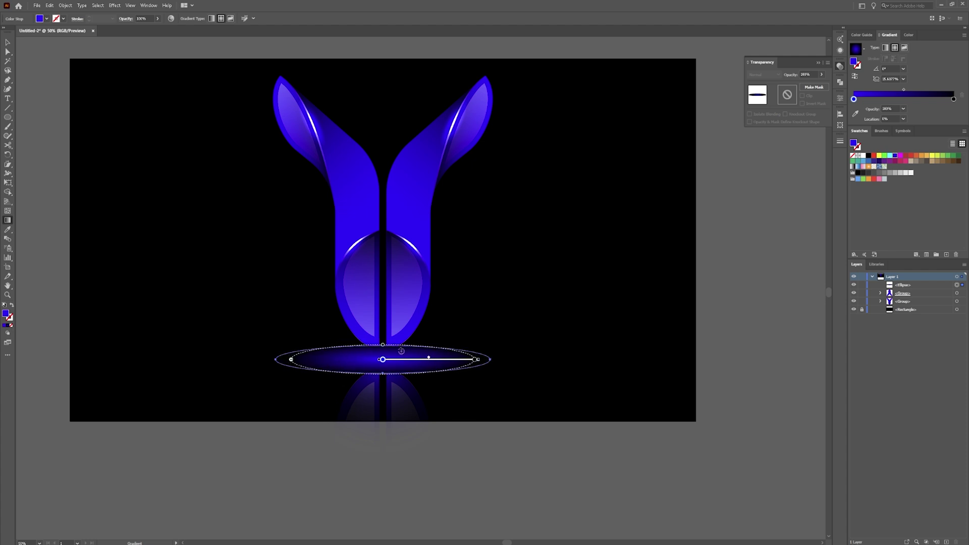
drag(385, 345, 383, 350)
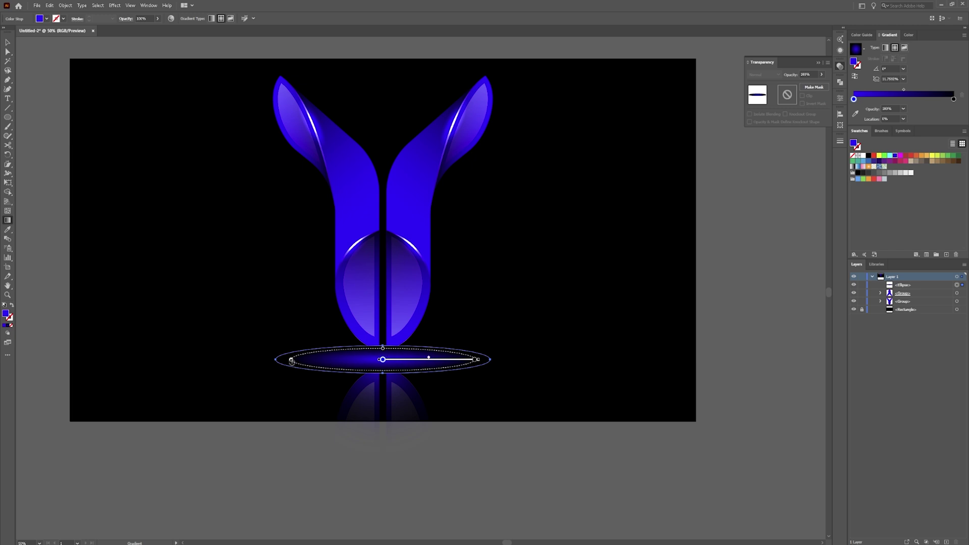
drag(291, 359, 276, 361)
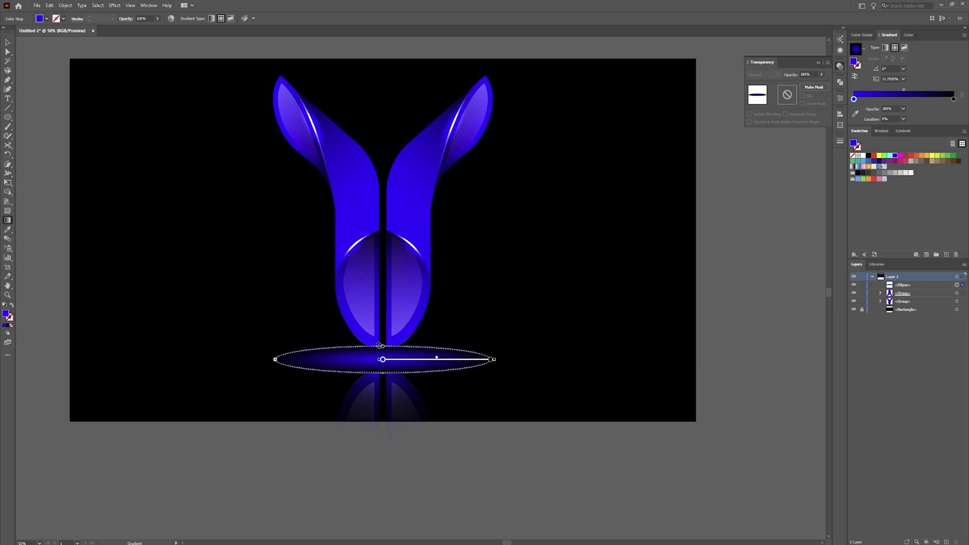
drag(384, 348, 384, 350)
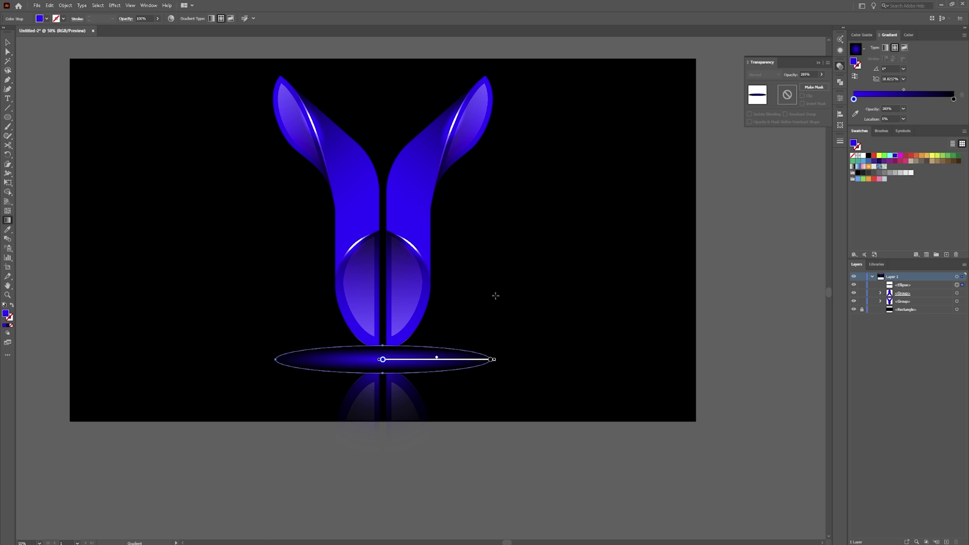
key(v)
click(564, 305)
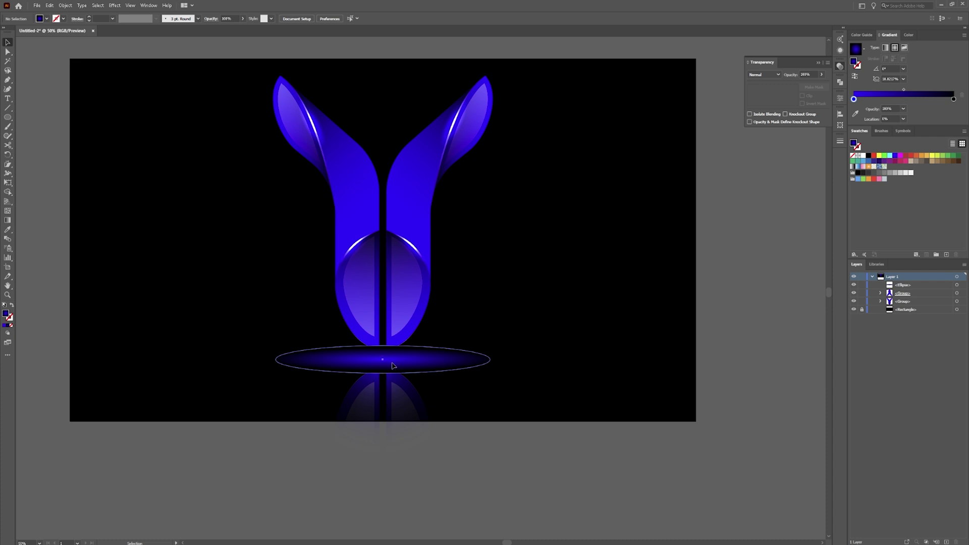
Move the glowing ellipse slightly lower, centred under the logo's gap, and send it behind the reflection and logo groups but above the black background.
drag(393, 365, 390, 370)
key(a)
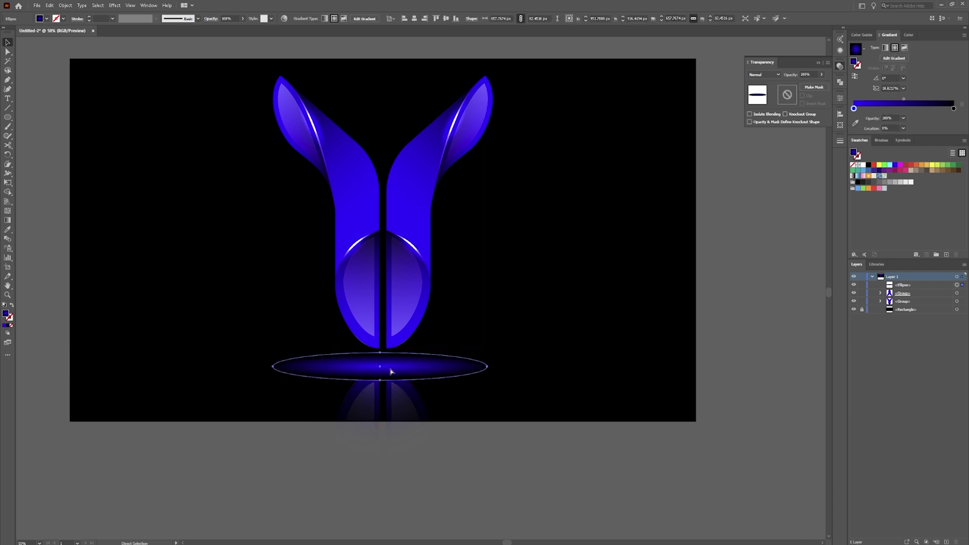
key(ctrl+bracketleft)
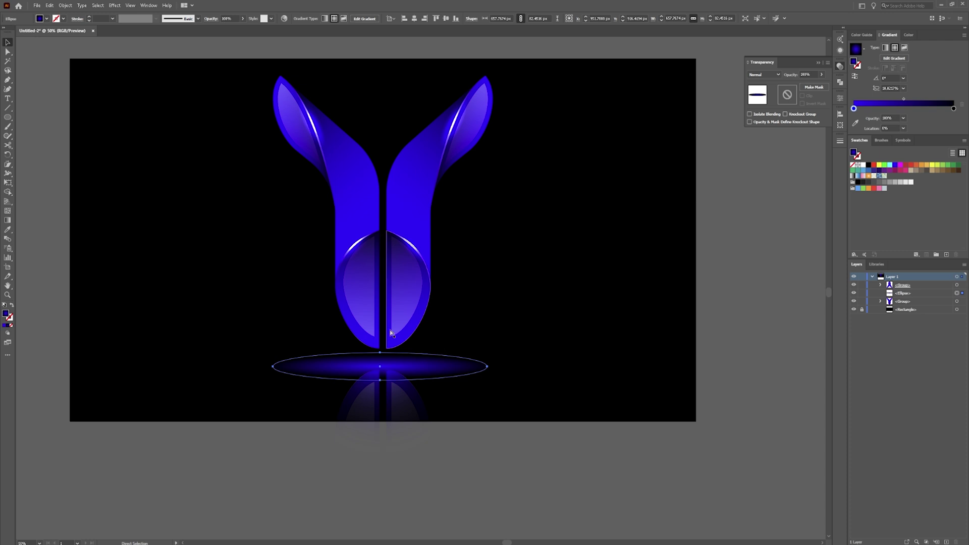
key(v)
mouse_move(399, 371)
mouse_down()
mouse_move(399, 354)
mouse_move(404, 372)
mouse_up()
key(a)
key(ctrl+bracketleft)
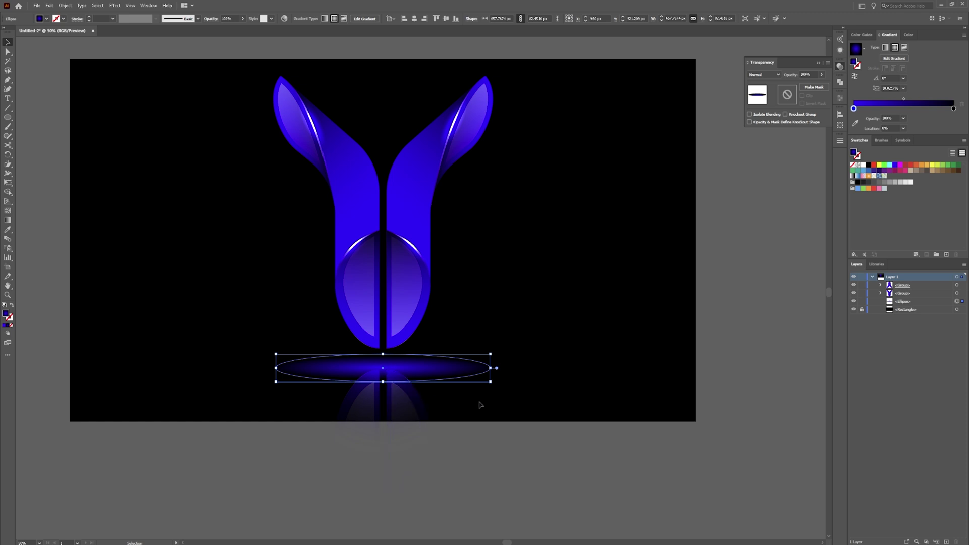
Try the Multiply blend mode on the mirrored reflection group below the ellipse.
click(444, 428)
click(412, 411)
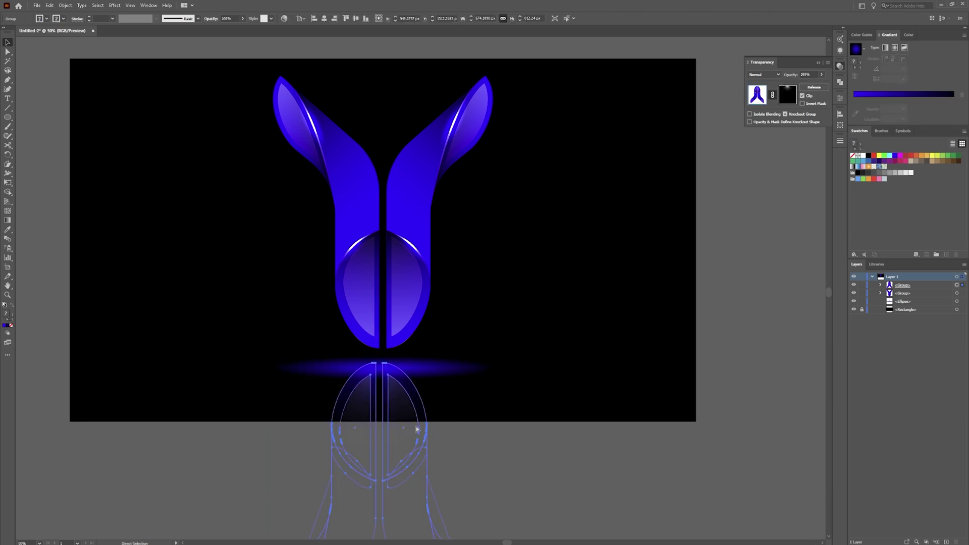
click(779, 73)
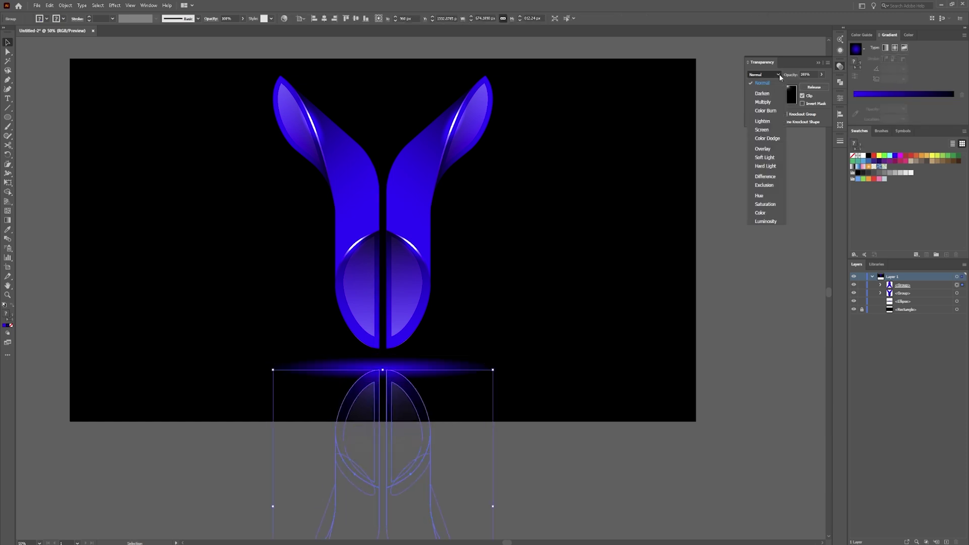
click(770, 107)
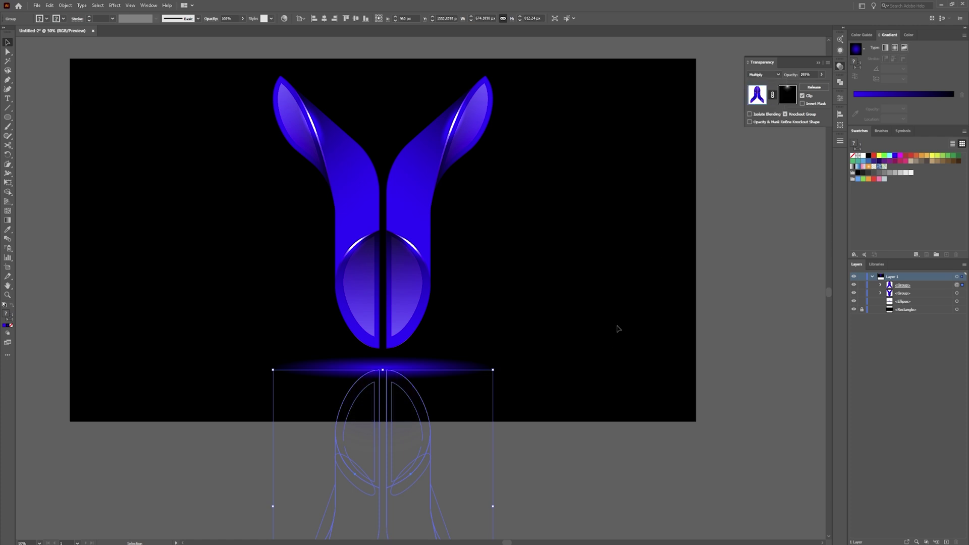
click(616, 387)
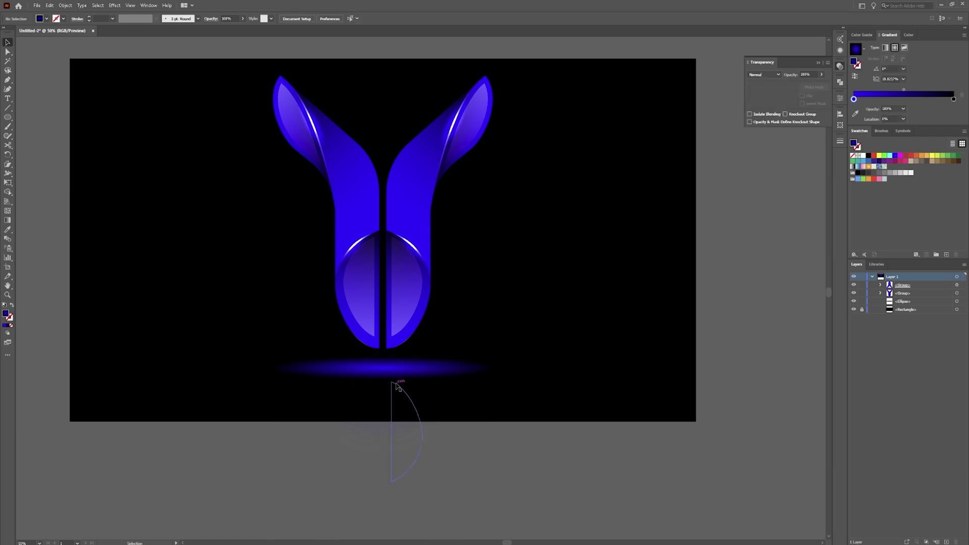
click(397, 387)
click(545, 453)
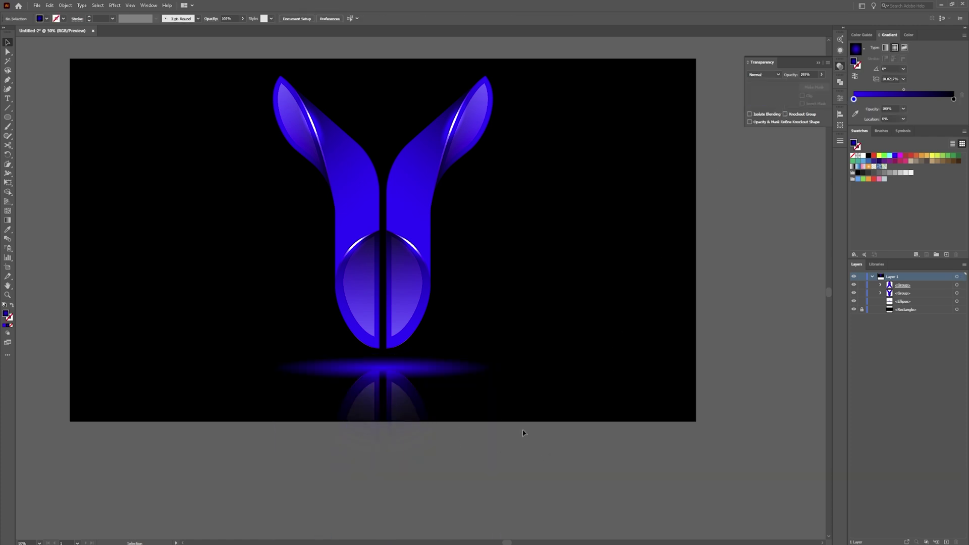
Reduce the mirrored reflection group's opacity to 54% and deselect it.
click(421, 392)
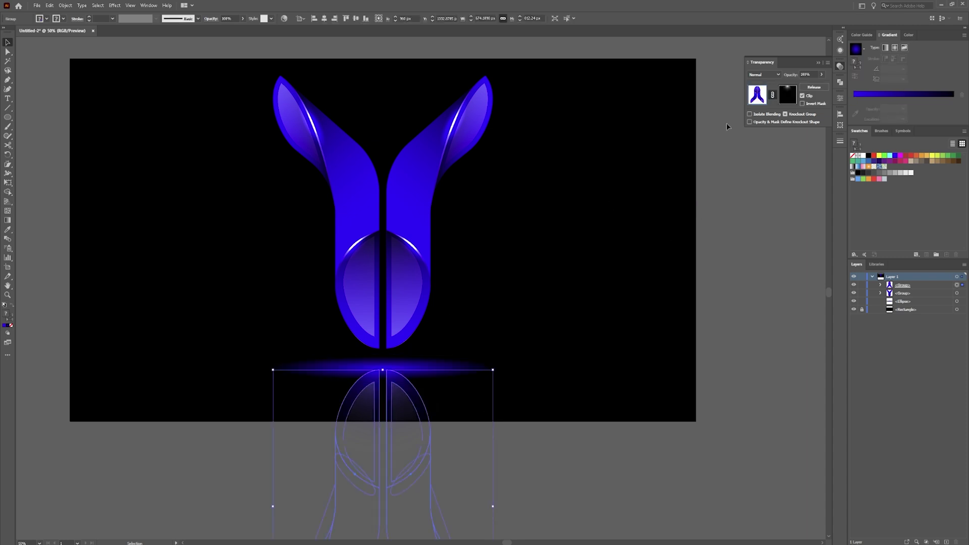
click(822, 74)
drag(823, 84, 814, 86)
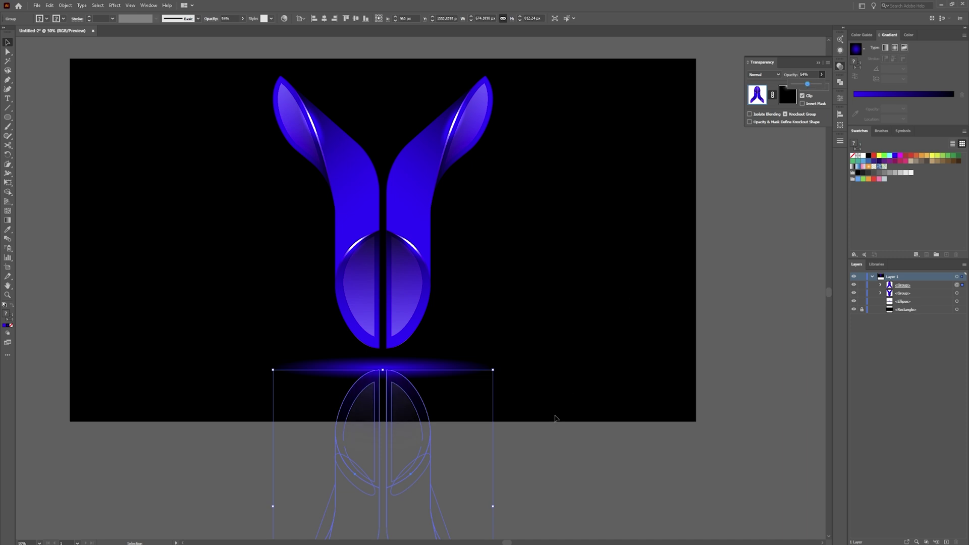
click(535, 427)
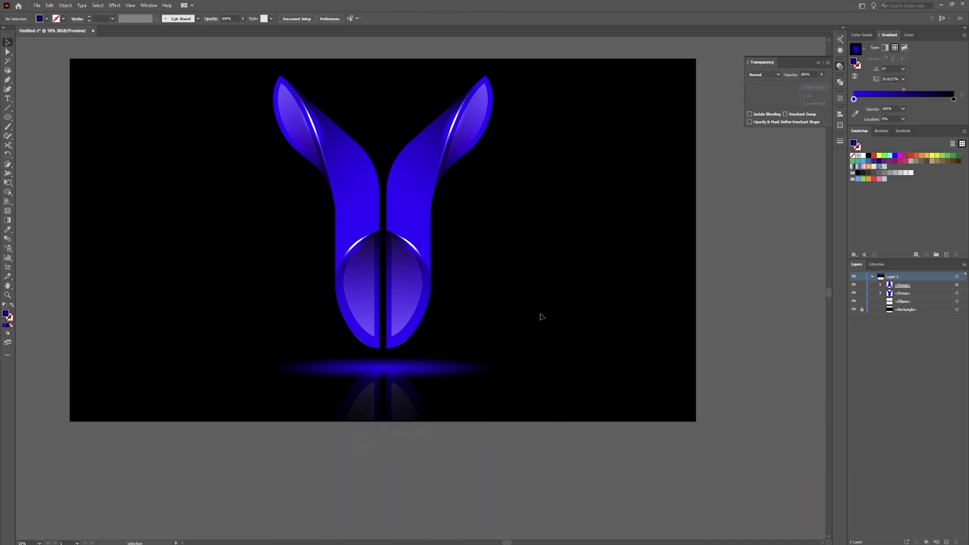
scroll(524, 300, up, 2)
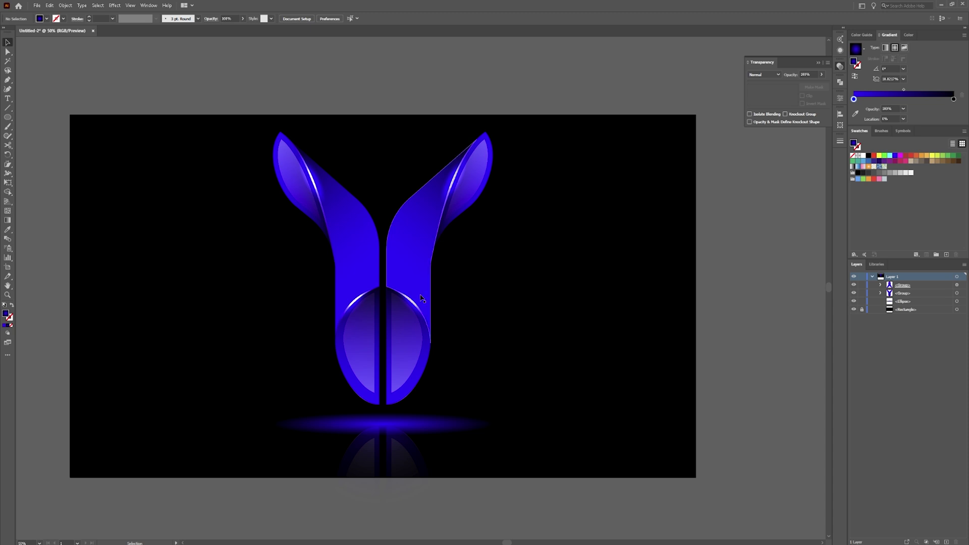